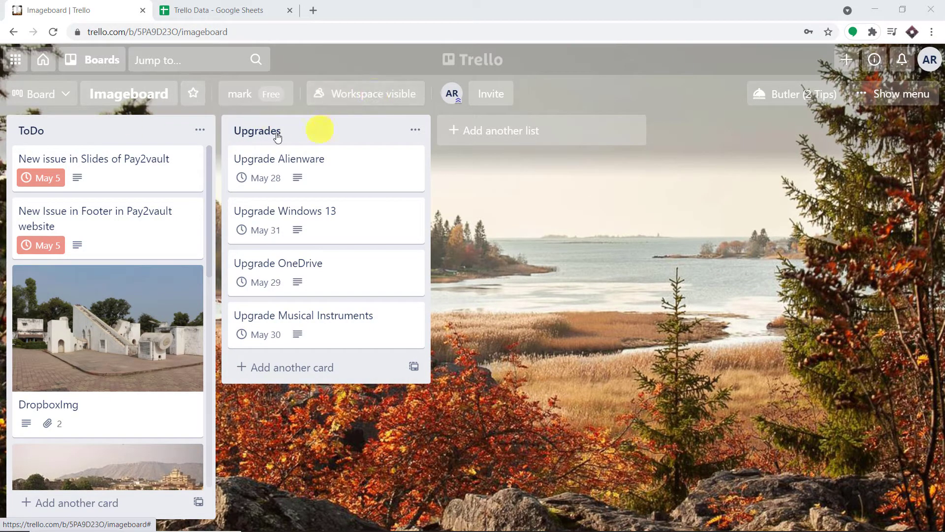
# Add a card titled "Fill Petrol" to the Upgrades list
pyautogui.click(303, 368)
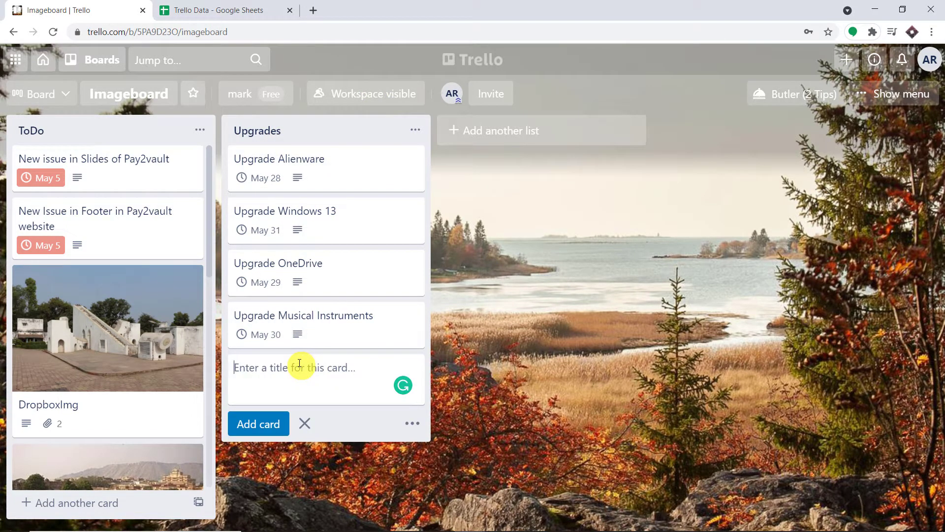
pyautogui.write('Fill ')
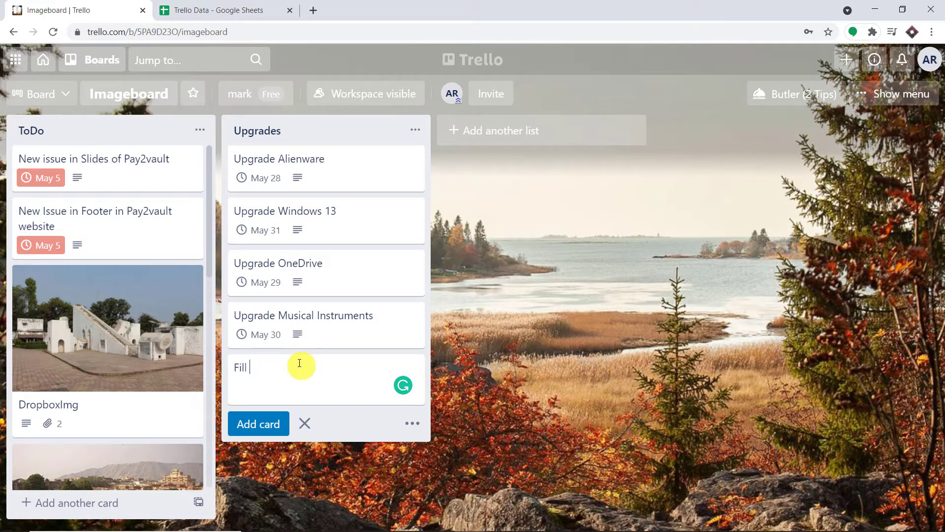
pyautogui.write('Petrol')
pyautogui.click(268, 422)
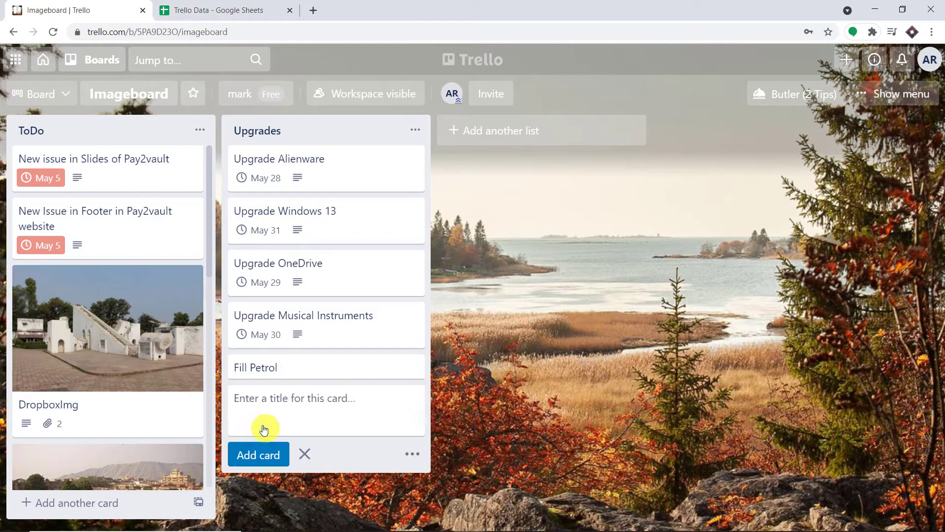
# Give the Fill Petrol card the description "Petrol is costly" and a due date of 05/28/2021, and save both
pyautogui.click(288, 369)
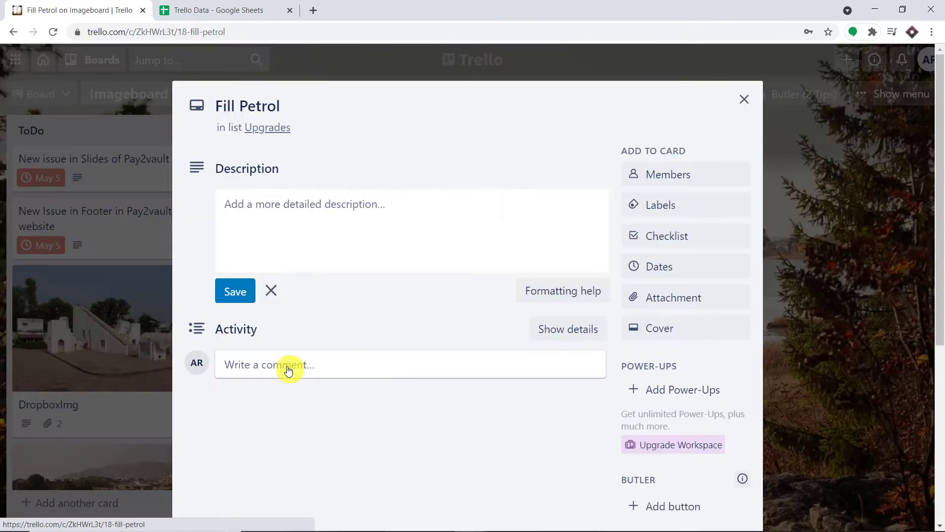
pyautogui.click(316, 203)
pyautogui.write('P')
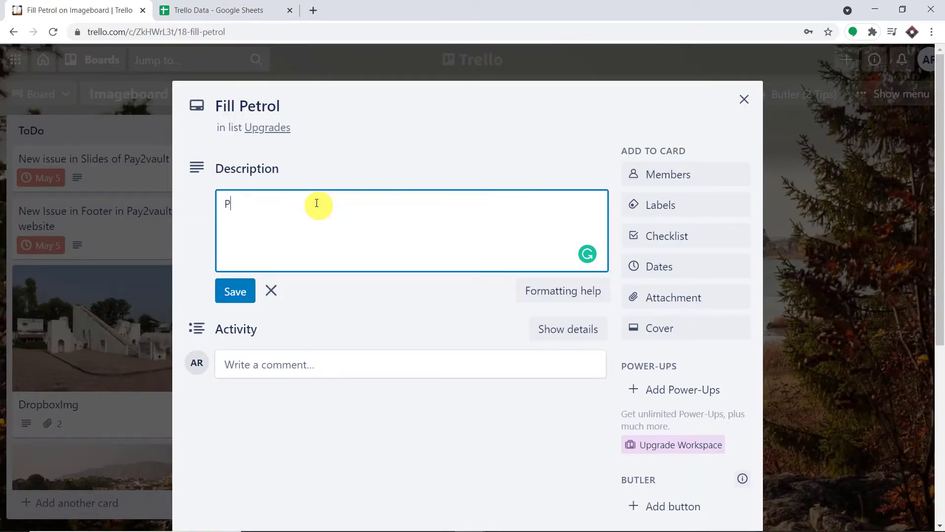
pyautogui.write('etrol is costly')
pyautogui.click(653, 271)
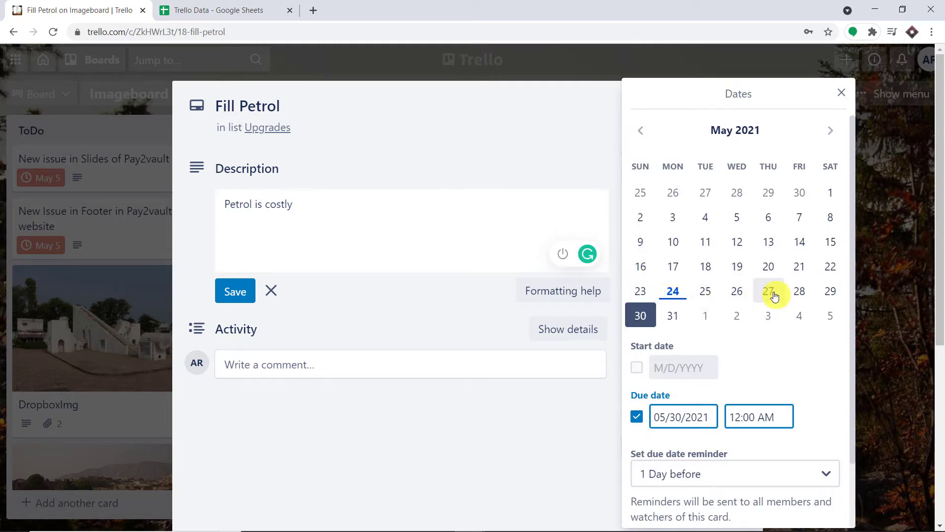
pyautogui.click(798, 295)
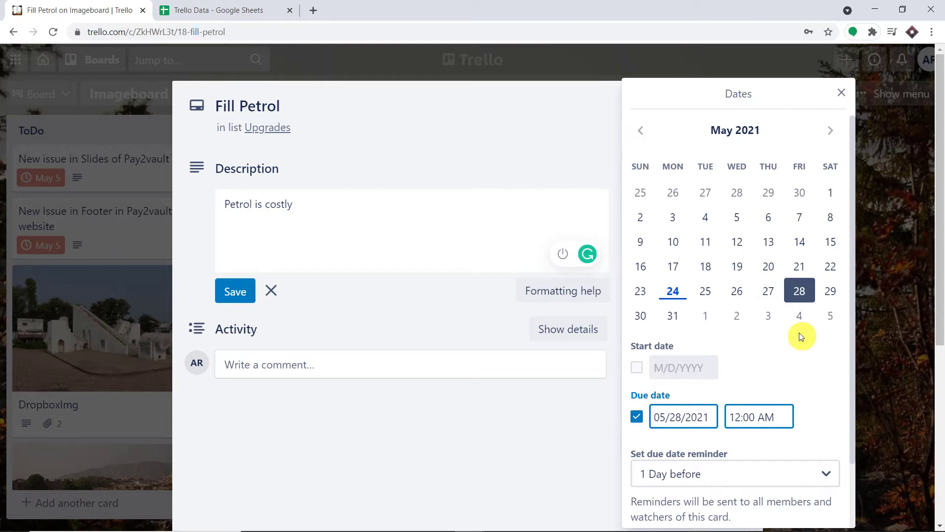
pyautogui.scroll(-2, 798, 399)
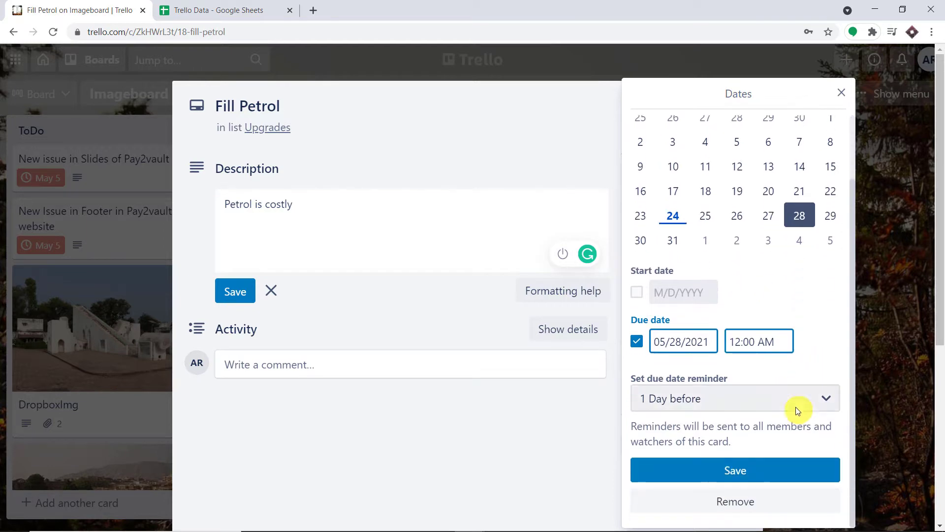
pyautogui.click(749, 474)
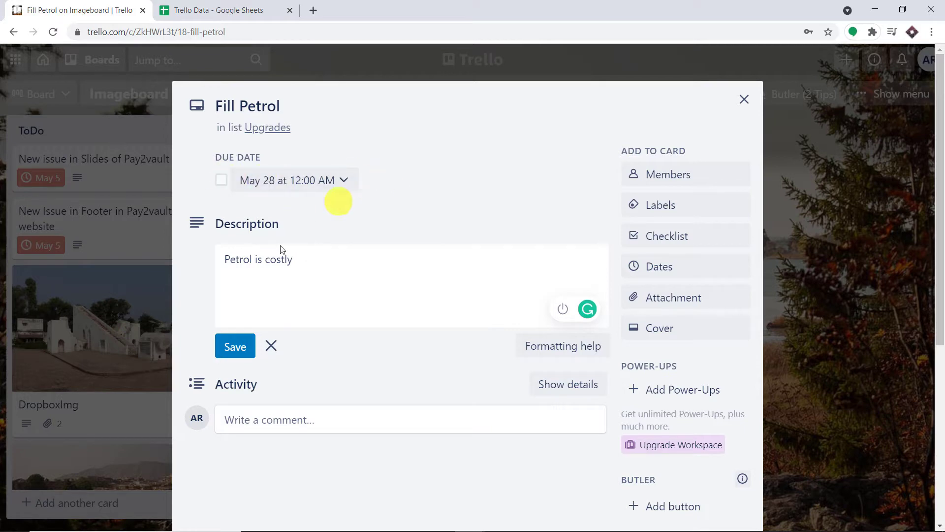
pyautogui.click(243, 350)
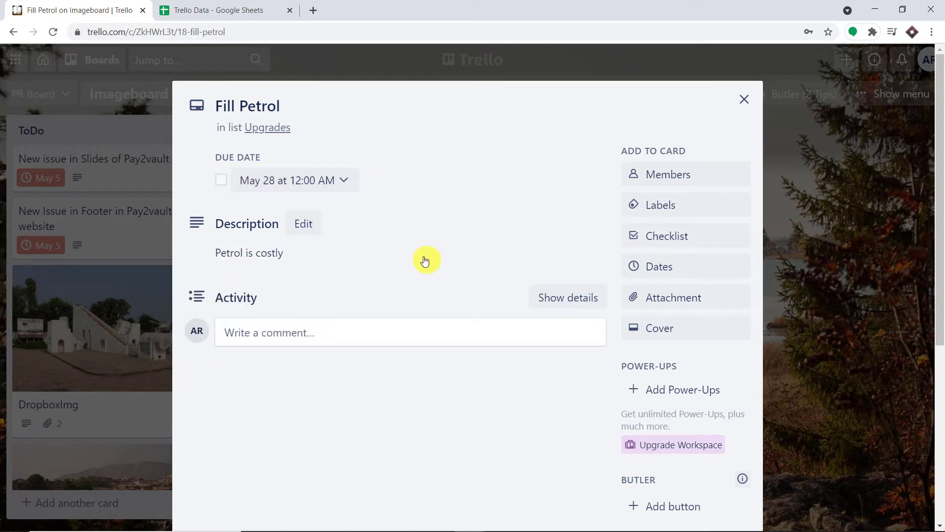
# Switch to the Trello Data spreadsheet in Google Sheets and reload it to check for the new card's row
pyautogui.click(228, 5)
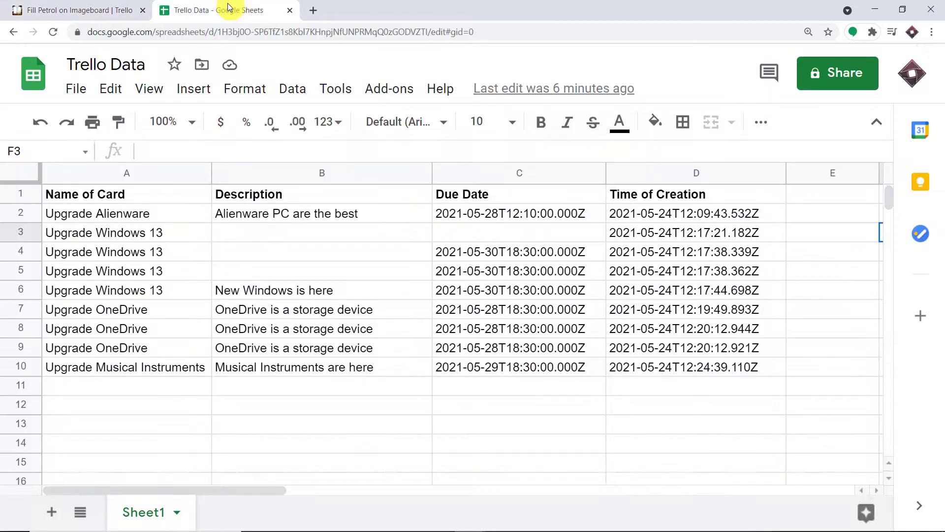
pyautogui.click(54, 32)
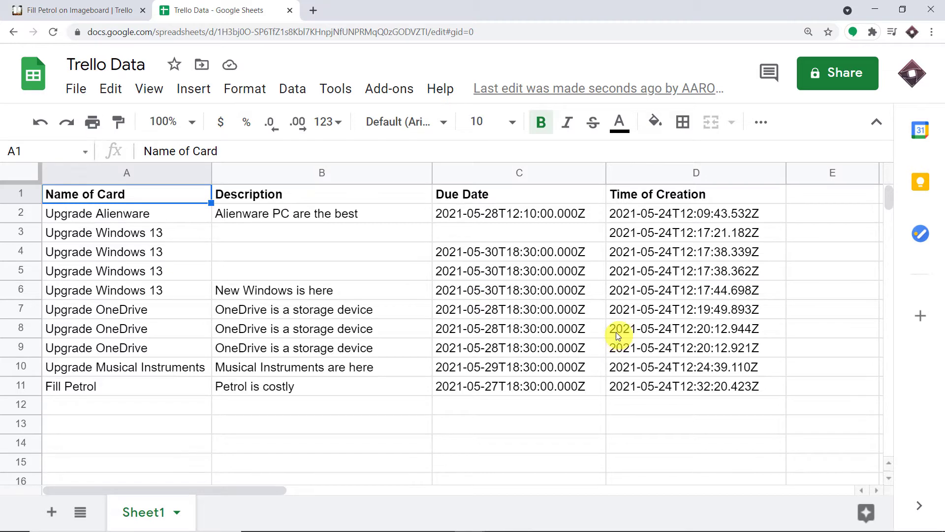
# Open pabbly.com in a new browser tab, sign in, and access the Connect application
pyautogui.click(315, 9)
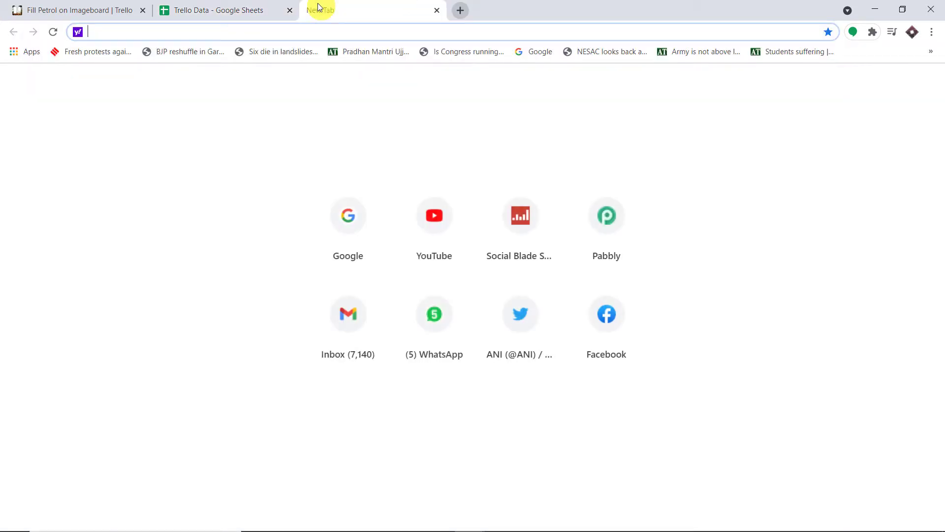
pyautogui.write('pabbly.com')
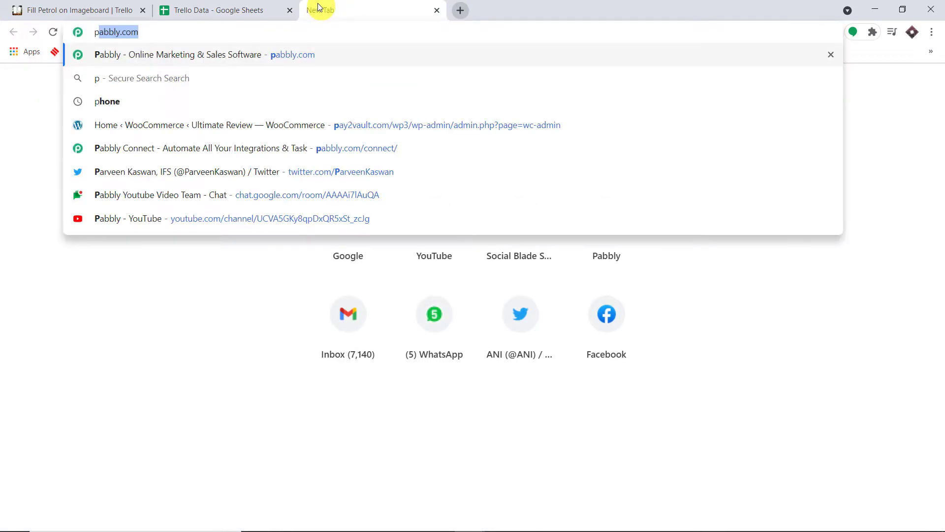
pyautogui.press('Return')
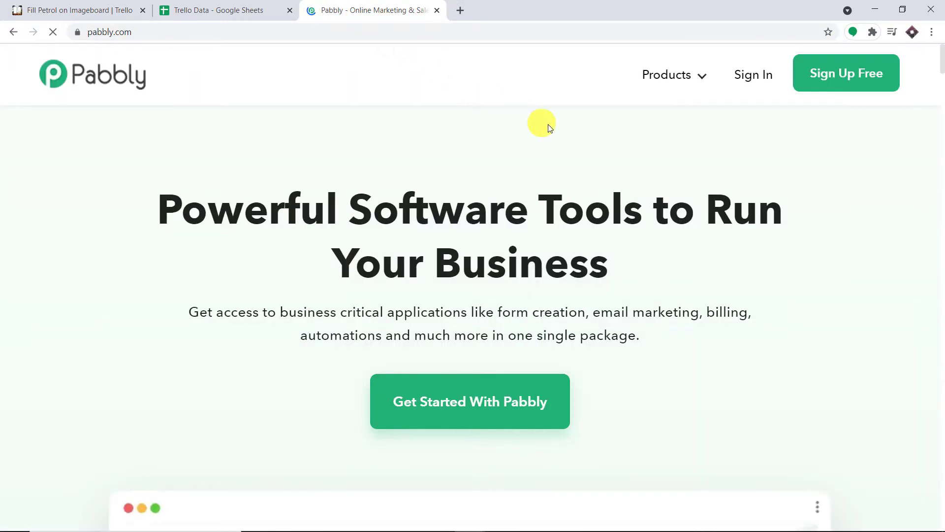
pyautogui.click(755, 82)
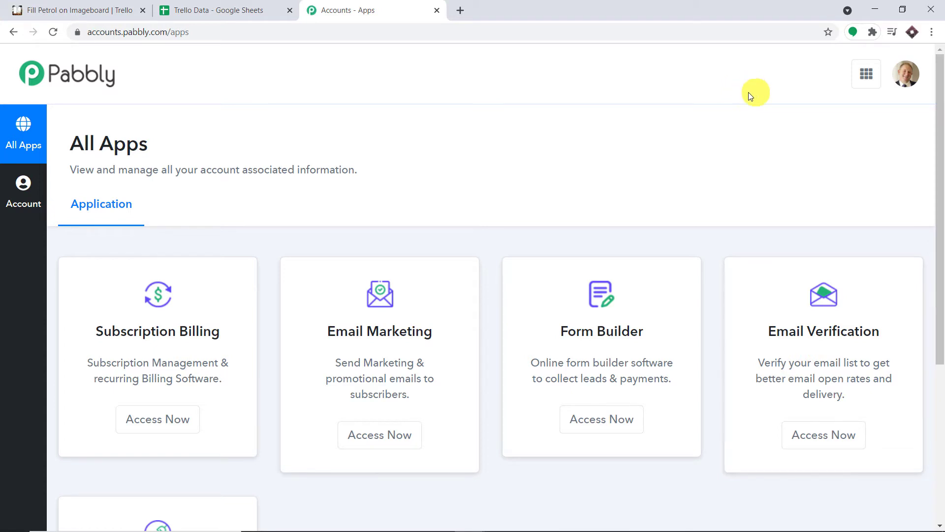
pyautogui.scroll(-5, 675, 152)
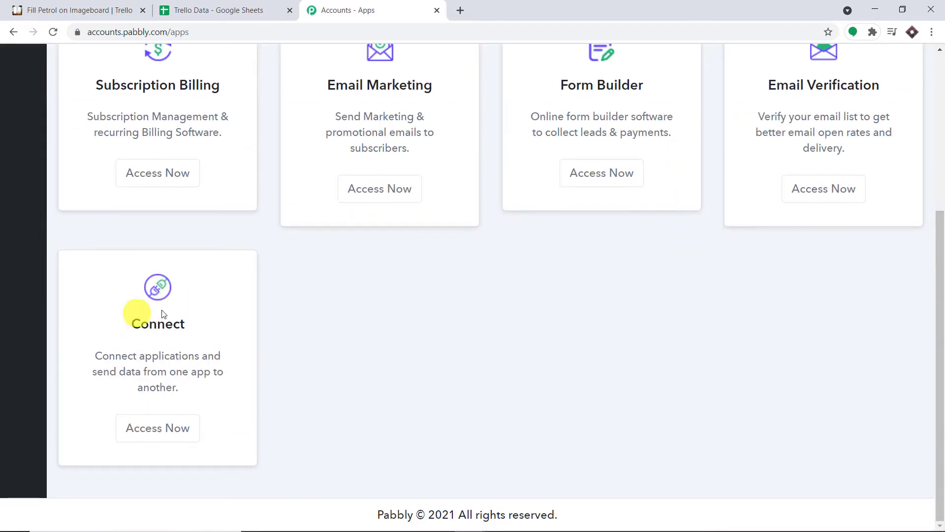
pyautogui.click(152, 430)
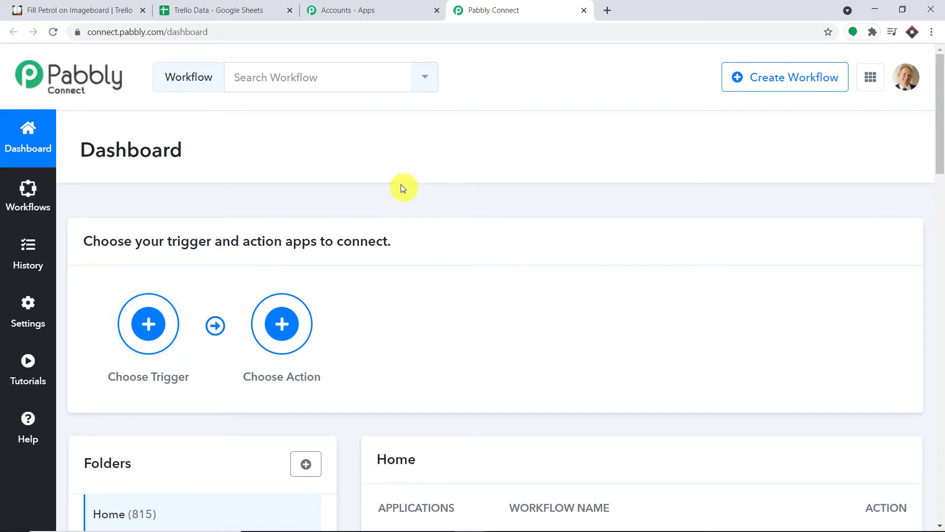
# Turn off the existing "Trello Google Sheets" workflow in the Home folder
pyautogui.scroll(-5, 529, 147)
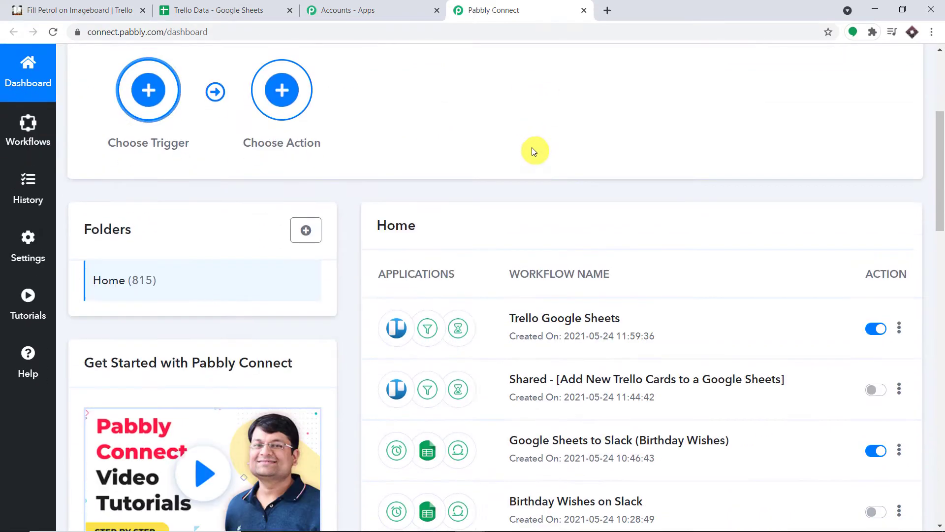
pyautogui.click(872, 317)
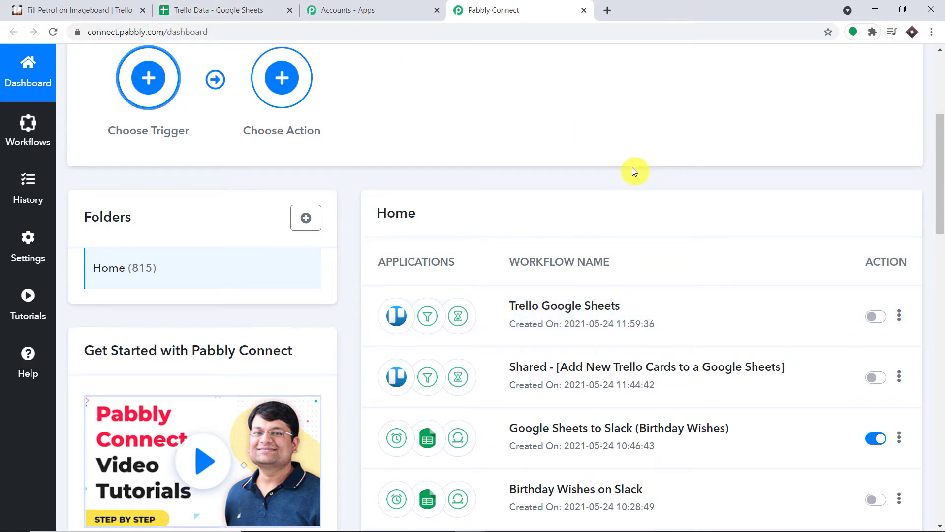
pyautogui.scroll(5, 632, 171)
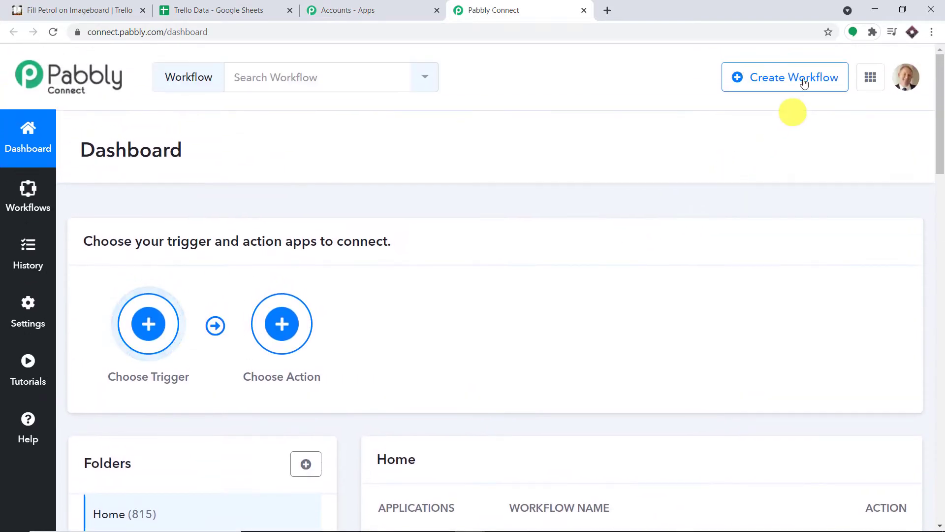
pyautogui.scroll(-4, 689, 237)
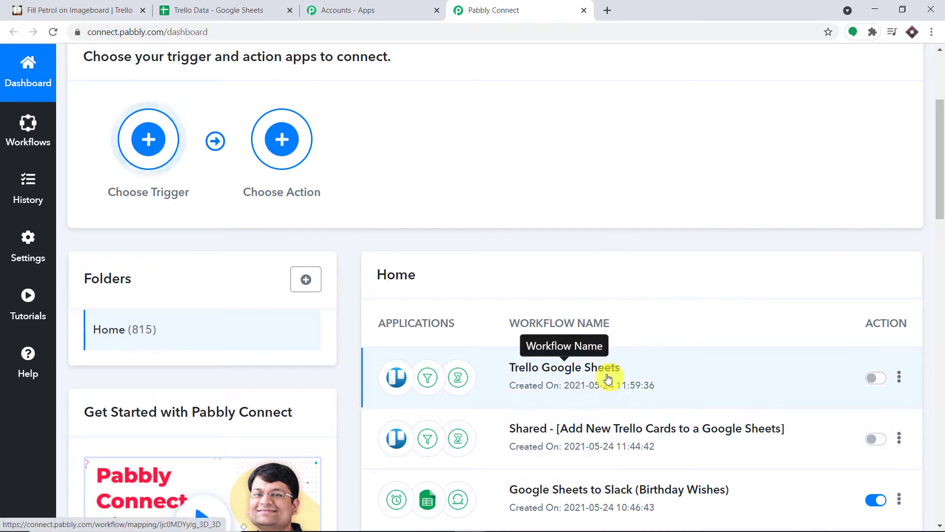
# Create a new workflow named "Trello To Google Sheets Integration"
pyautogui.scroll(4, 733, 275)
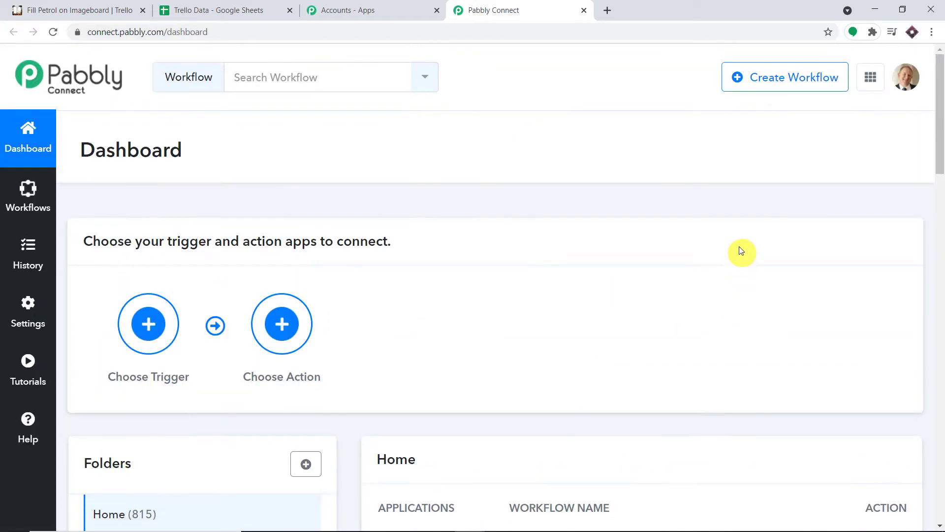
pyautogui.click(766, 80)
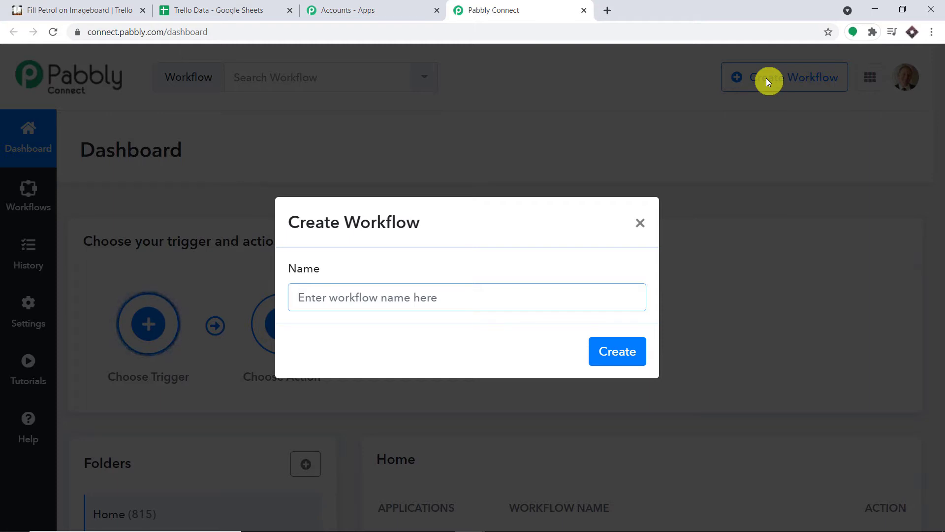
pyautogui.write('Trello ')
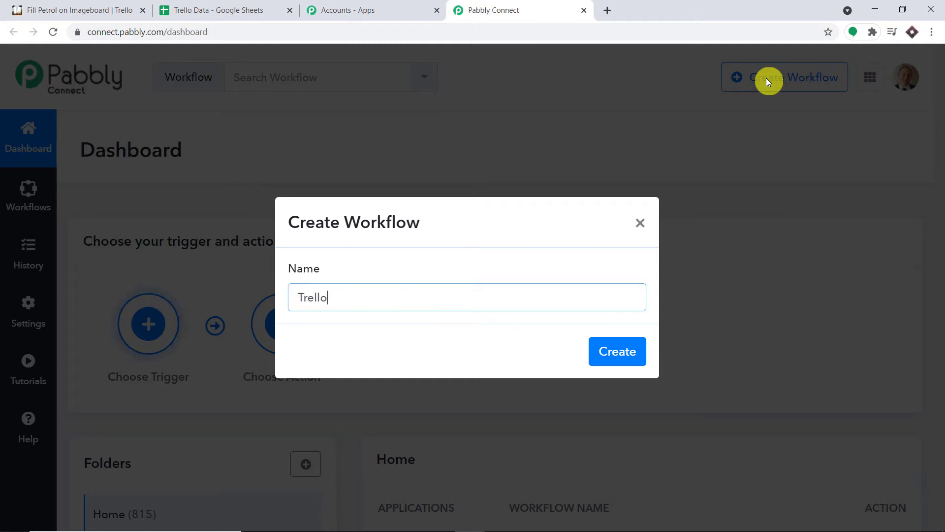
pyautogui.write('ToG')
pyautogui.press('BackSpace')
pyautogui.write('Google Sheets Inte')
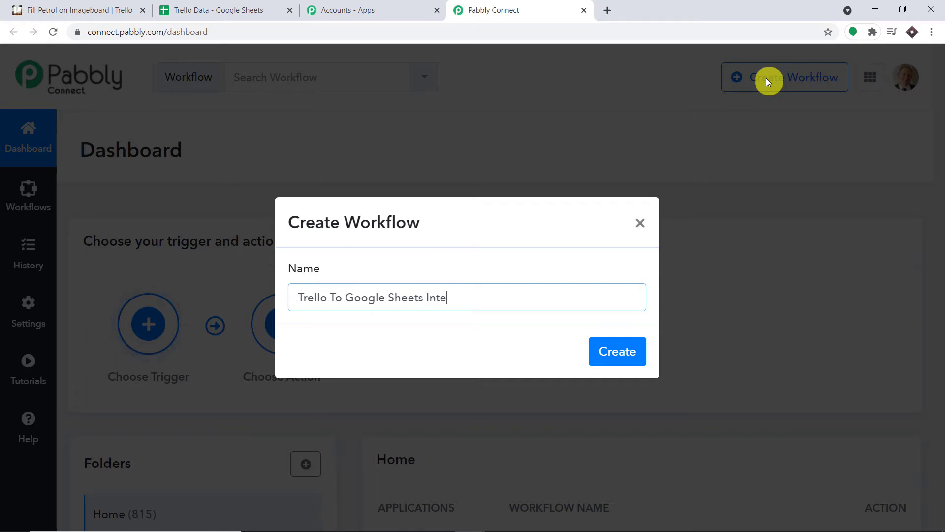
pyautogui.write('gration')
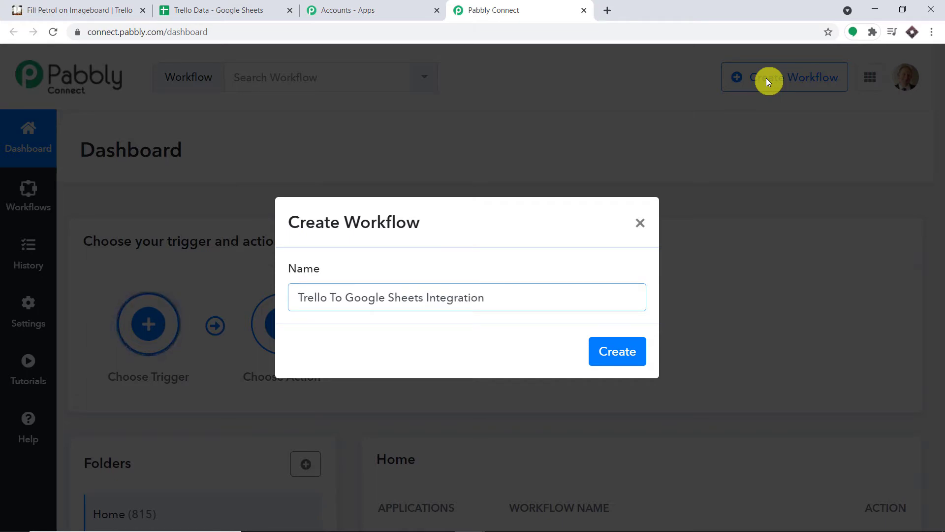
pyautogui.click(614, 349)
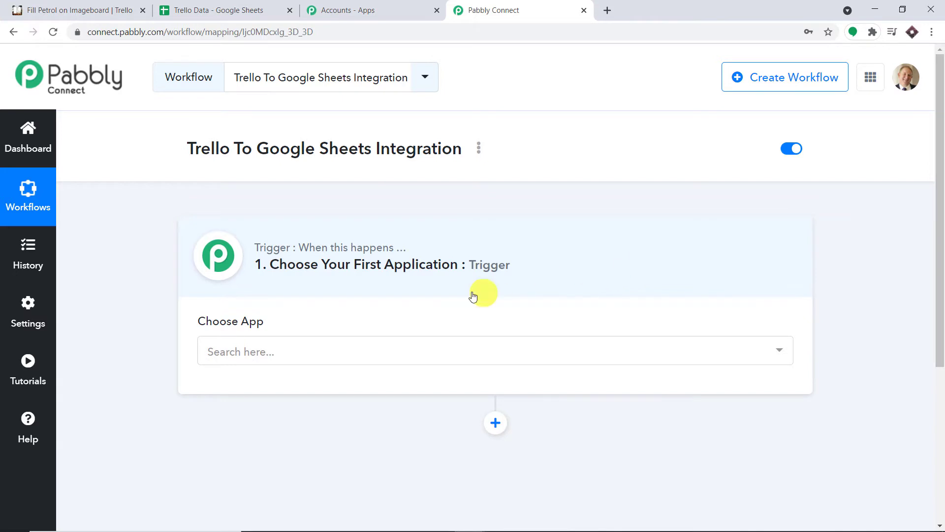
# Set Trello as the workflow's trigger app with New Card as the trigger event
pyautogui.scroll(-2, 443, 310)
pyautogui.click(423, 301)
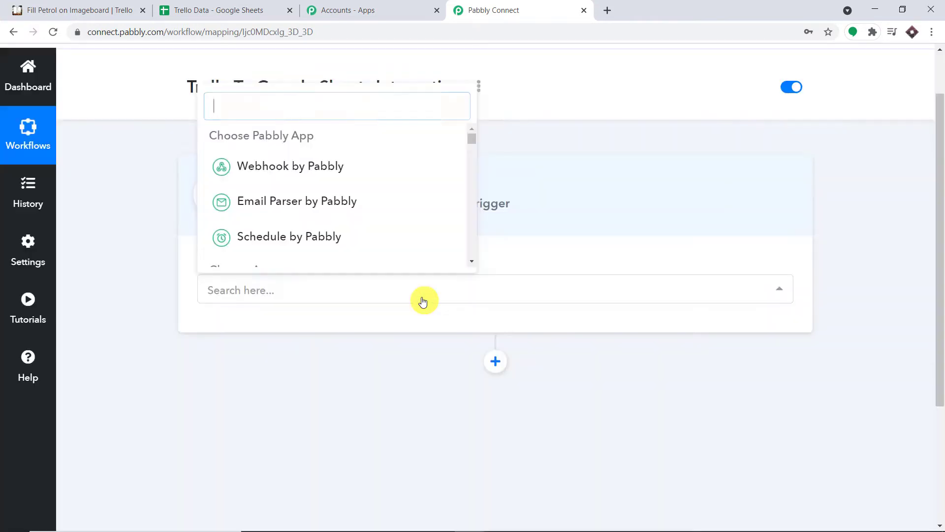
pyautogui.write('trel')
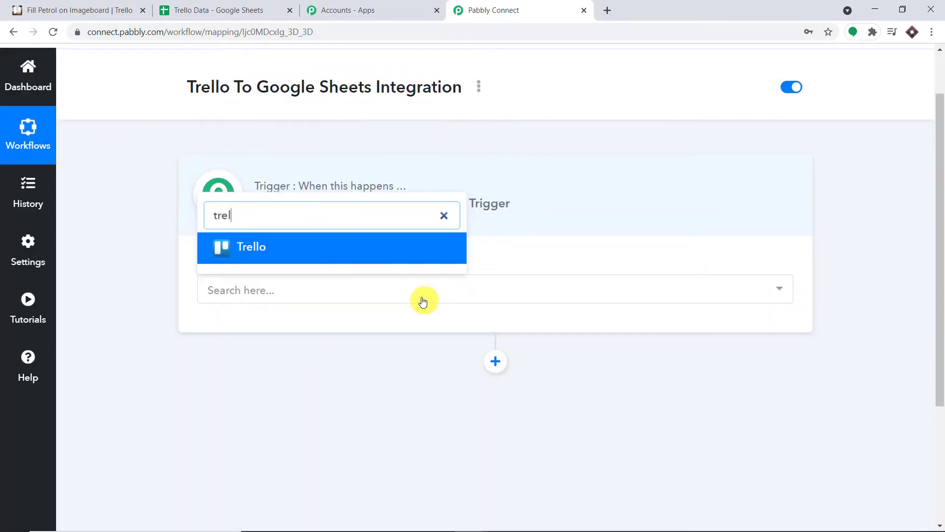
pyautogui.click(427, 249)
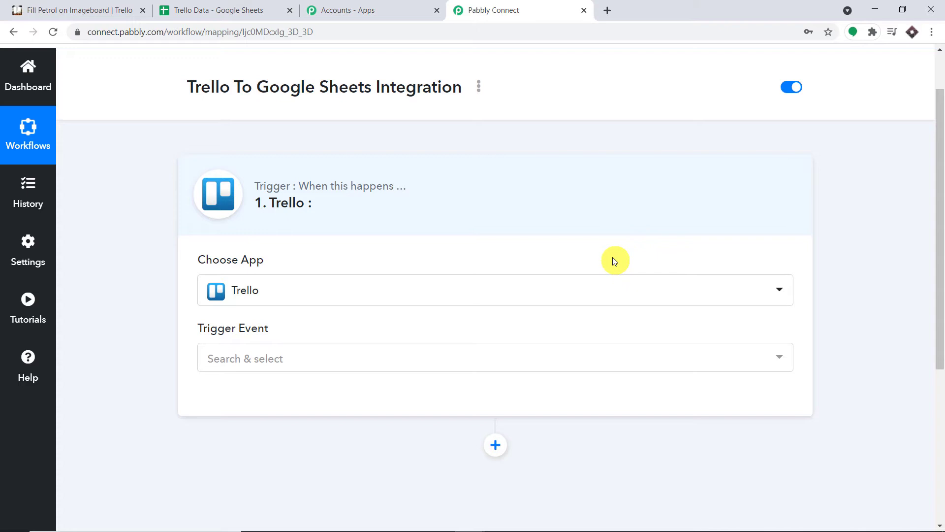
pyautogui.scroll(-2, 582, 253)
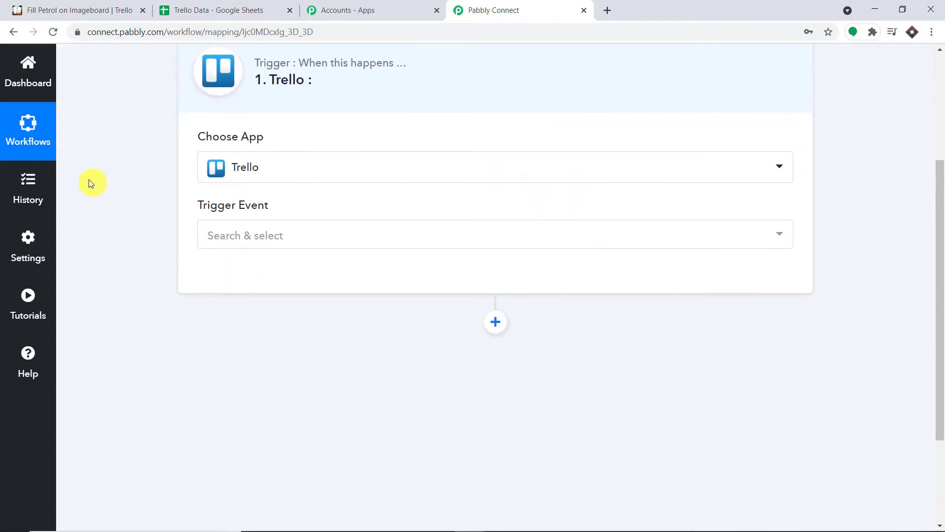
pyautogui.click(233, 233)
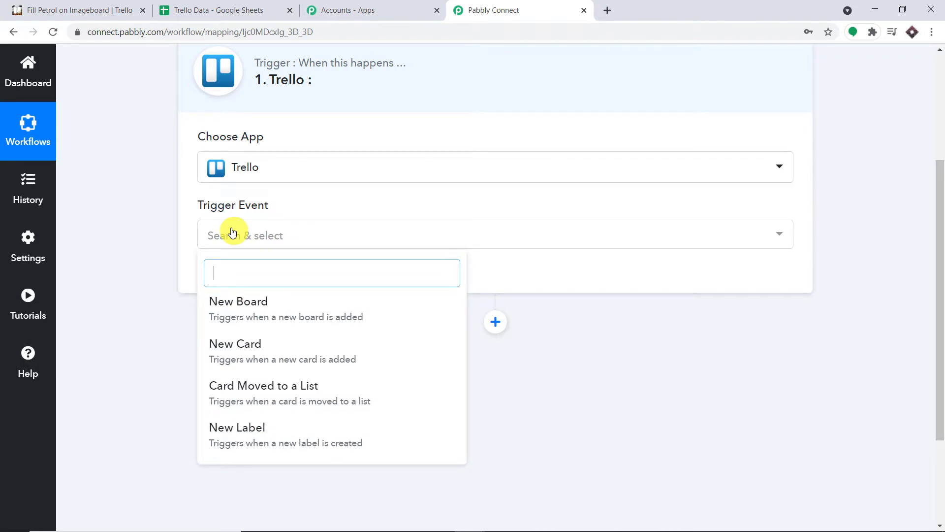
pyautogui.click(258, 347)
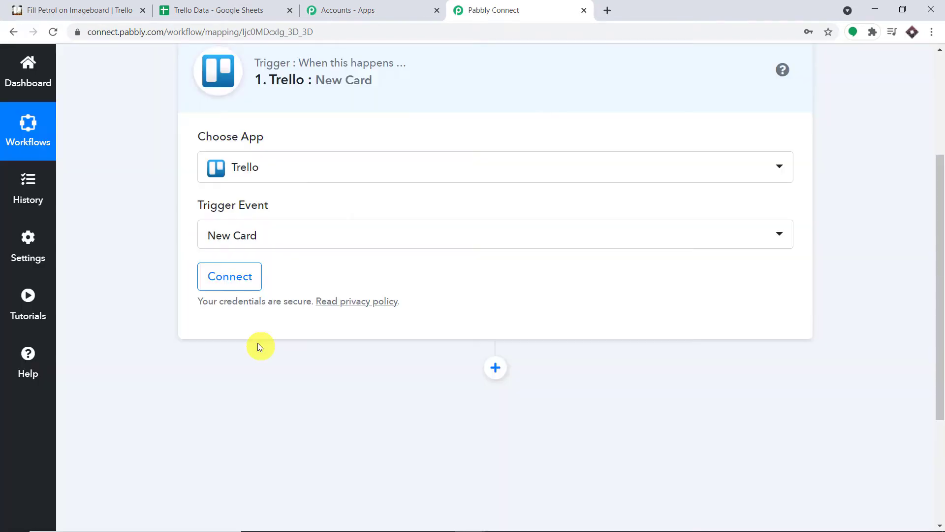
pyautogui.scroll(1, 261, 348)
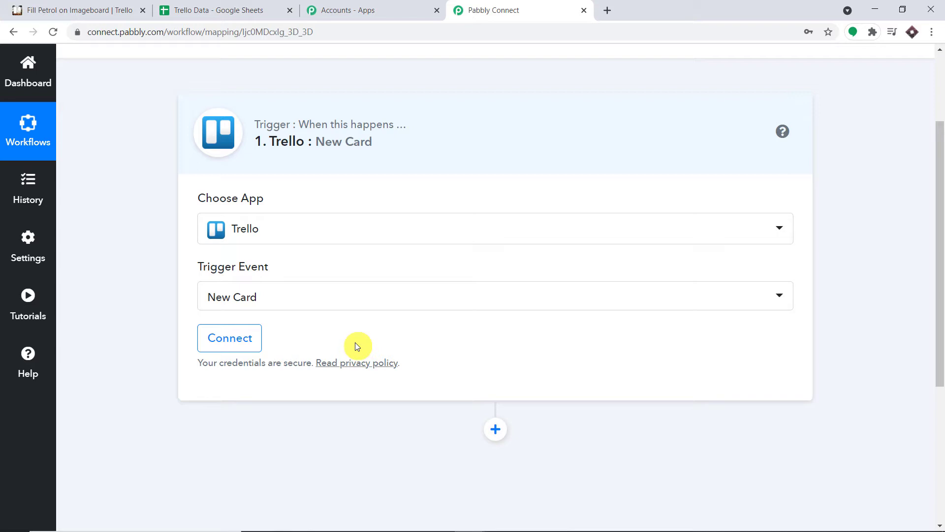
# Look through the available Trello trigger events and view the Pabbly help forum, keeping New Card selected
pyautogui.click(344, 299)
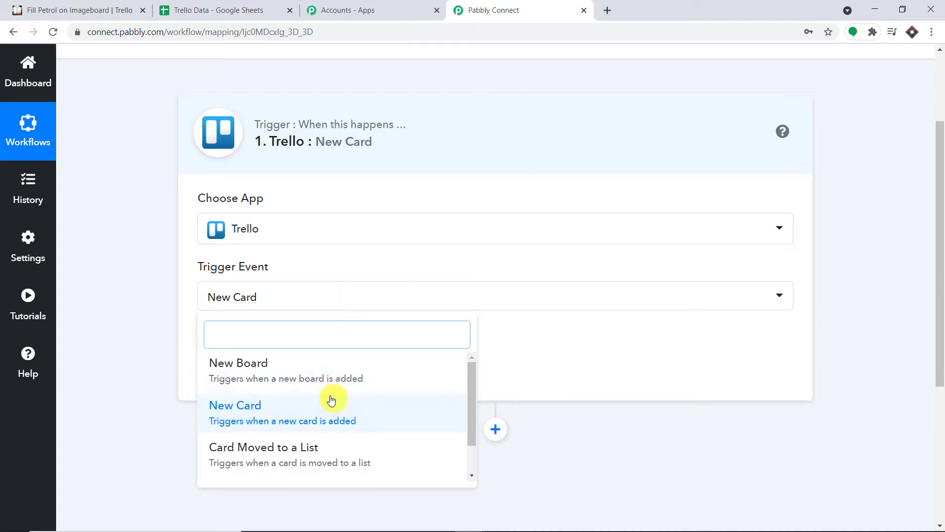
pyautogui.scroll(-1, 413, 447)
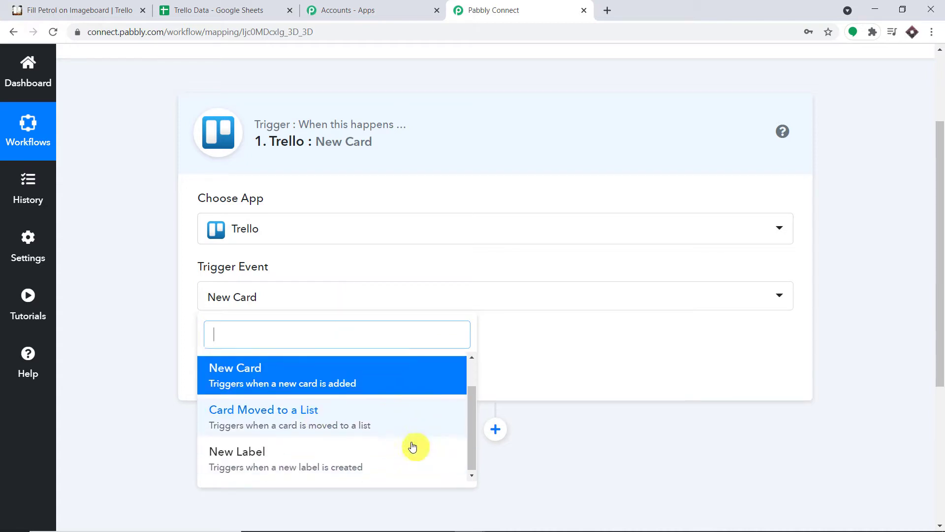
pyautogui.click(645, 368)
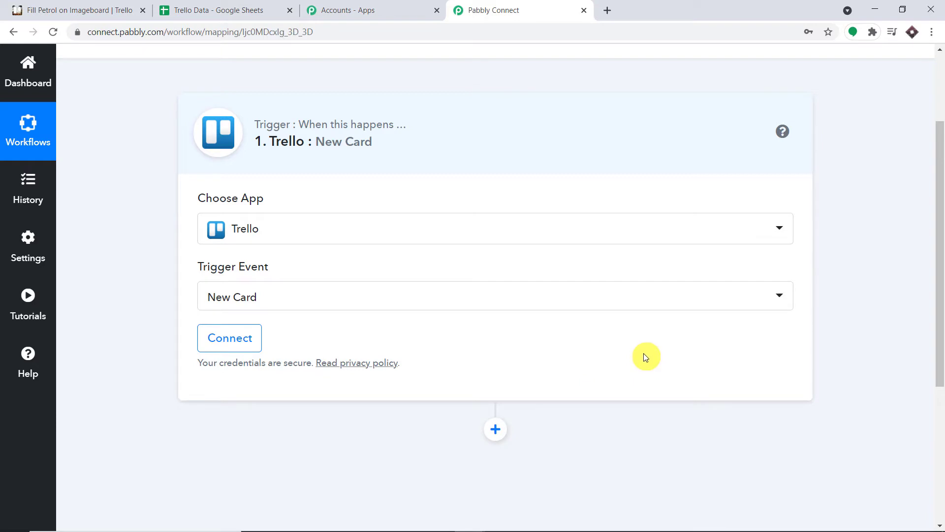
pyautogui.click(32, 357)
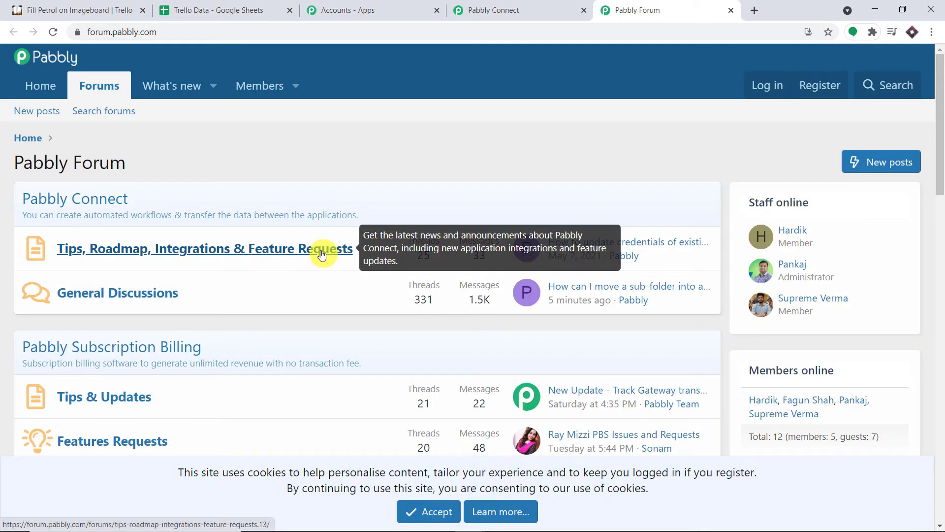
pyautogui.click(481, 9)
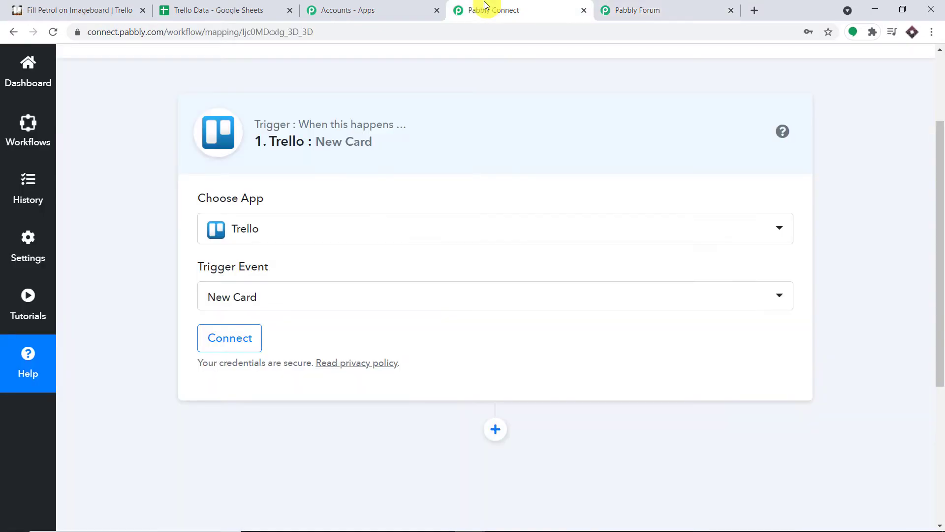
# Start a new Trello connection for the trigger and open Trello's Developer API Keys page
pyautogui.click(231, 334)
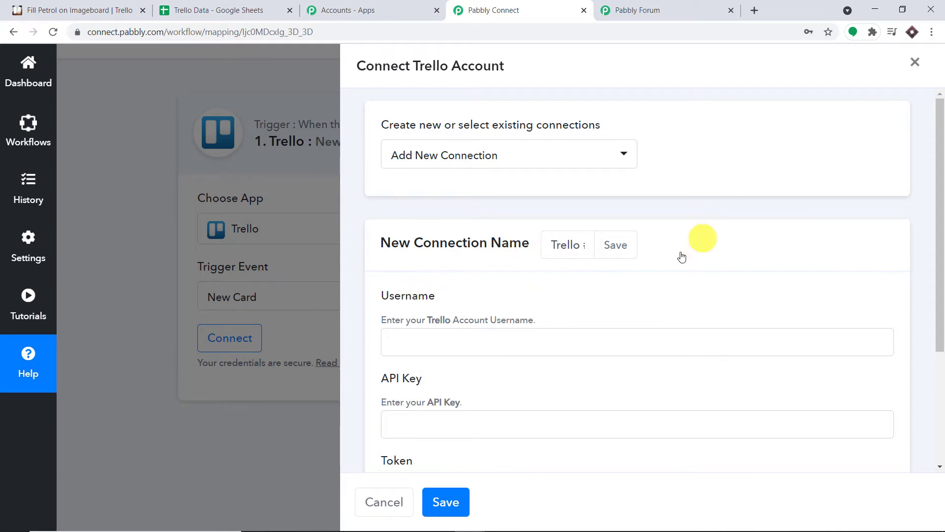
pyautogui.scroll(-3, 605, 266)
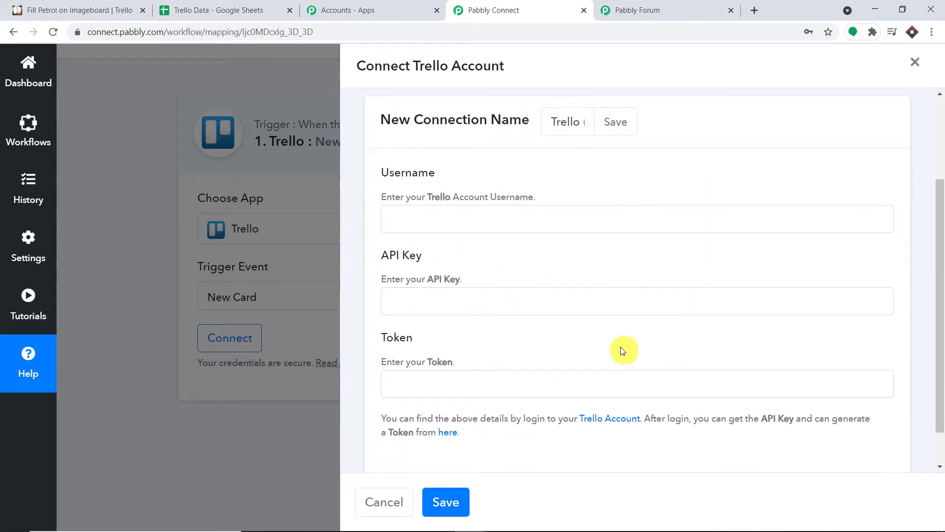
pyautogui.click(446, 433)
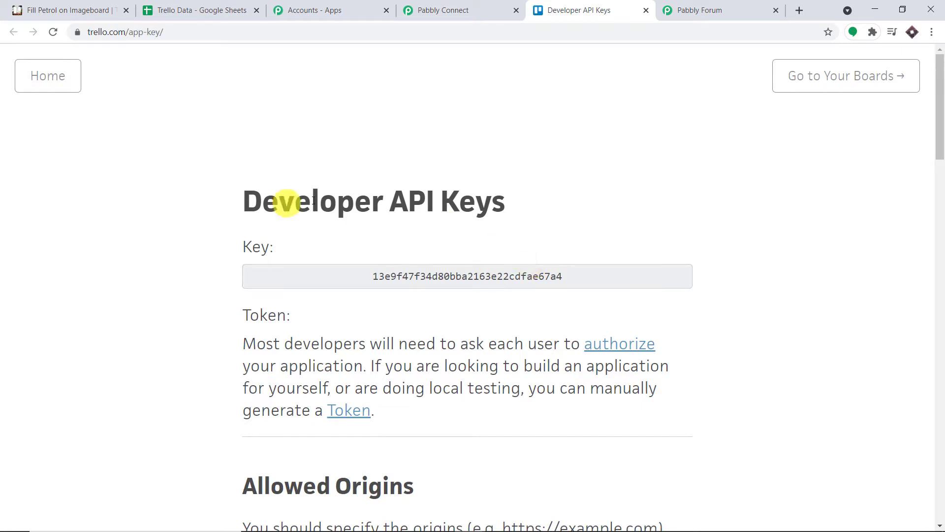
# Copy the developer API key from Trello into the API Key field of the new Pabbly Connect connection
pyautogui.doubleClick(470, 277)
pyautogui.rightClick(470, 276)
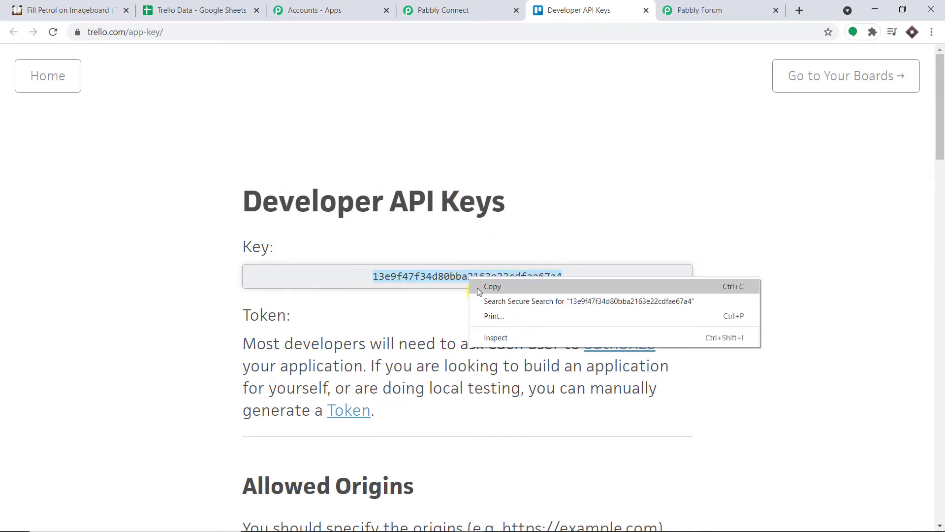
pyautogui.click(454, 287)
pyautogui.click(433, 10)
pyautogui.click(404, 304)
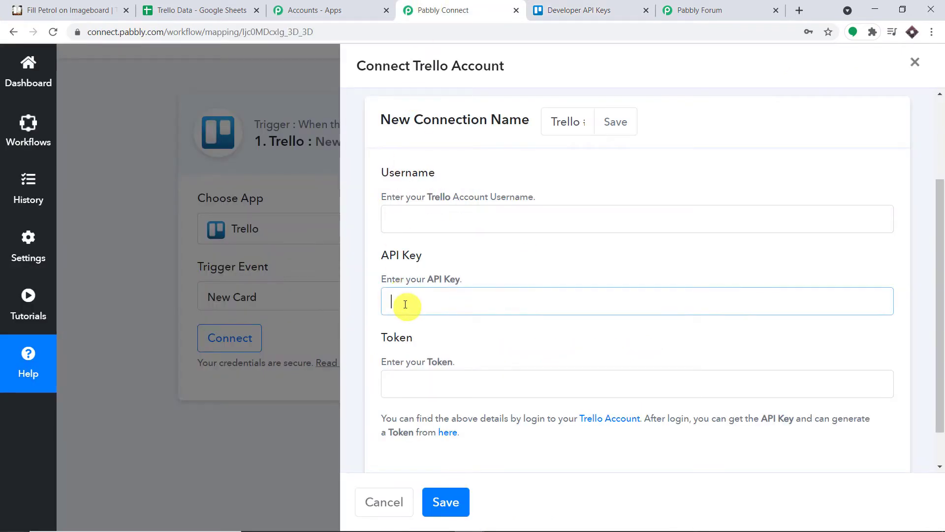
pyautogui.hotkey('ctrl', 'v')
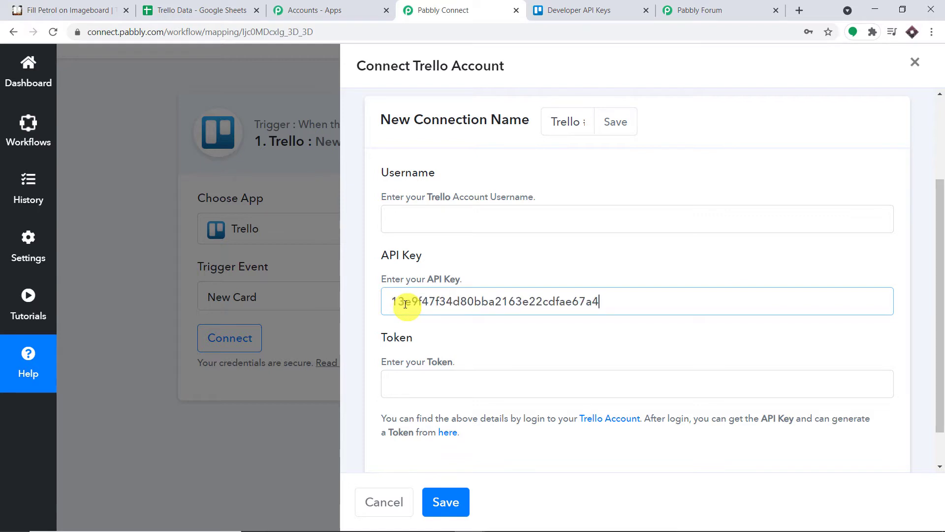
# Open Trello's Server Token authorization page and copy the account username into the connection's Username field
pyautogui.click(451, 220)
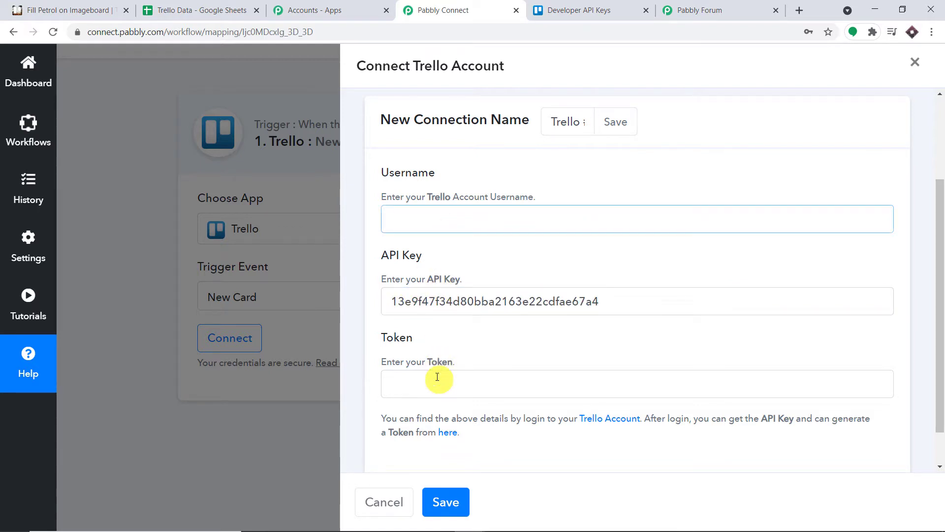
pyautogui.click(437, 376)
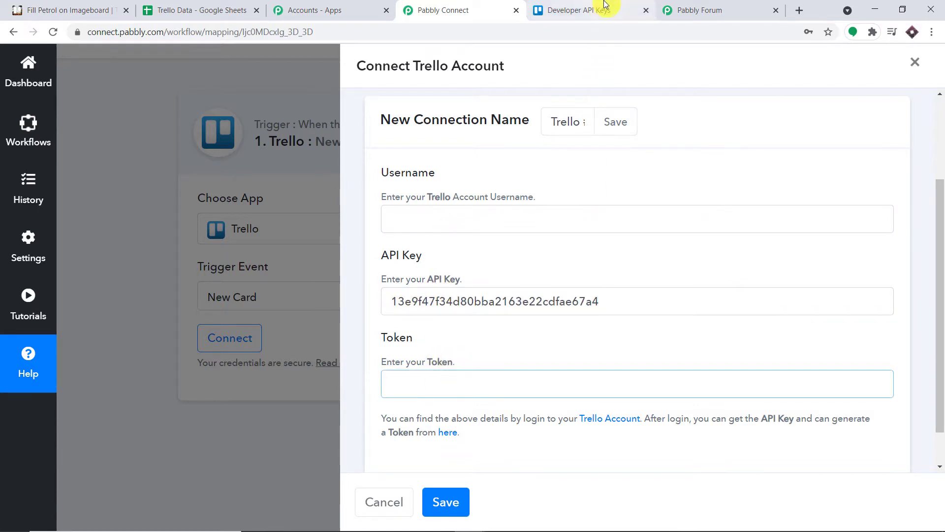
pyautogui.click(604, 9)
pyautogui.scroll(-1, 675, 139)
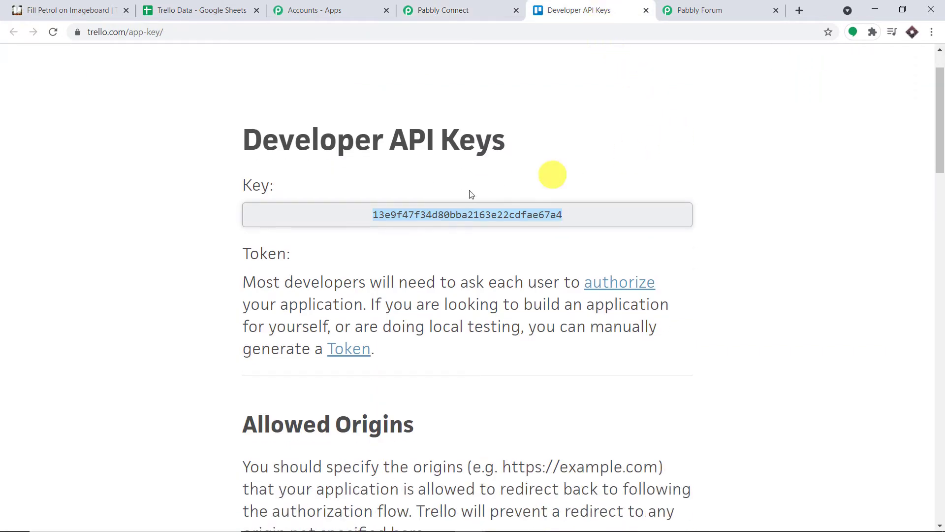
pyautogui.click(358, 349)
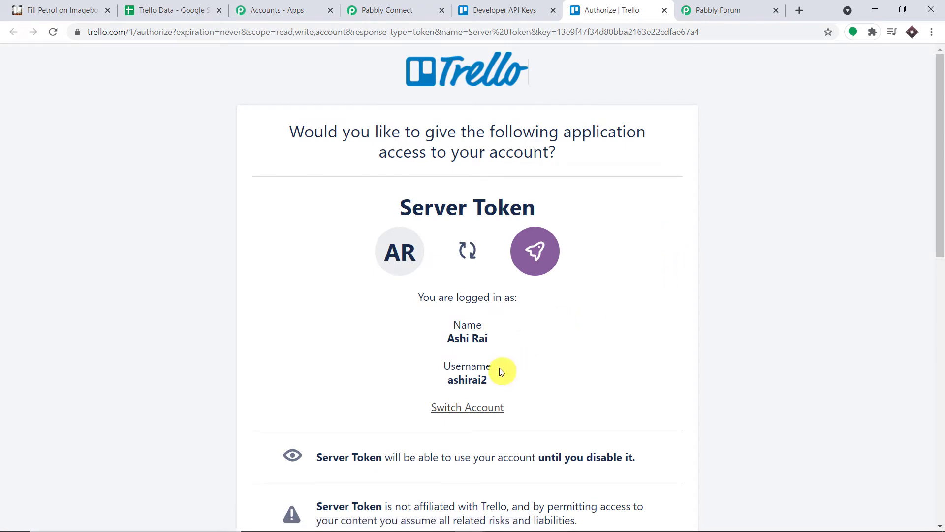
pyautogui.moveTo(495, 377); pyautogui.dragTo(448, 381)
pyautogui.rightClick(448, 382)
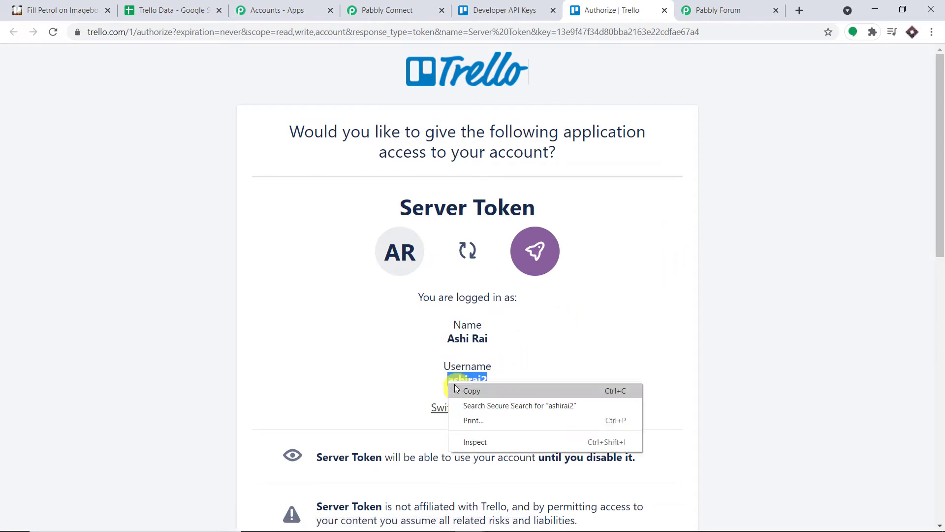
pyautogui.click(458, 389)
pyautogui.click(436, 12)
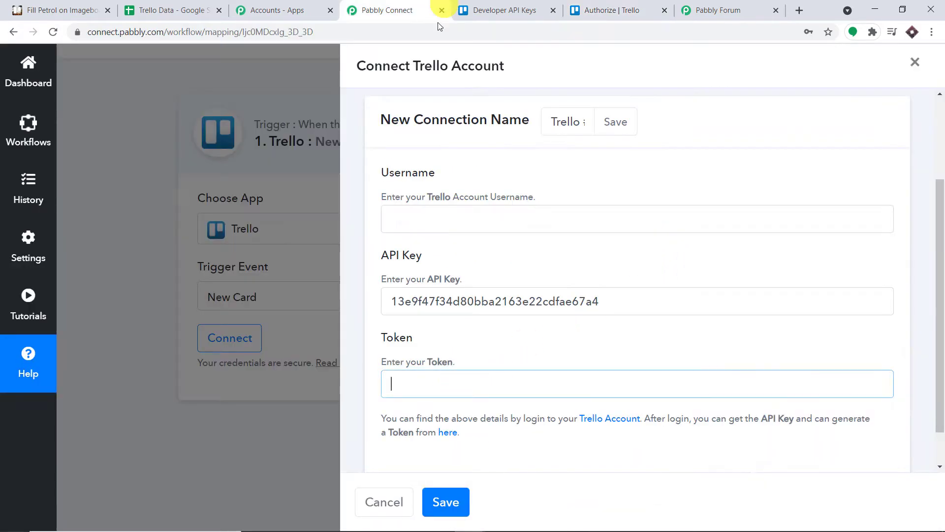
pyautogui.click(459, 217)
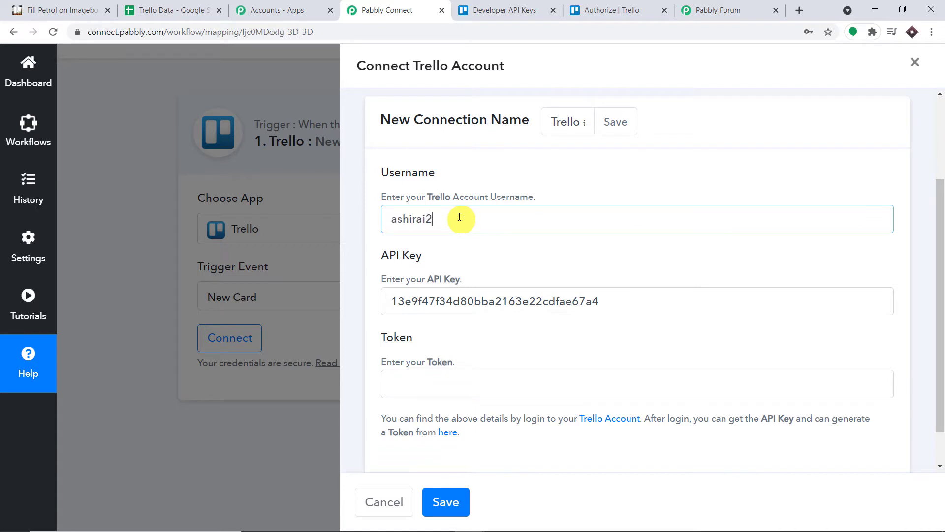
# Allow the Server Token application access to the Trello account to generate a token
pyautogui.click(416, 384)
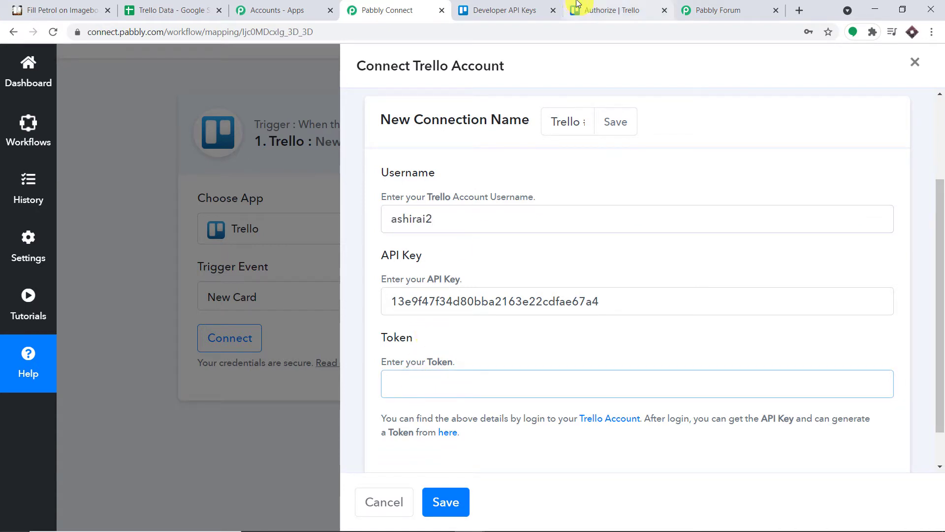
pyautogui.click(524, 5)
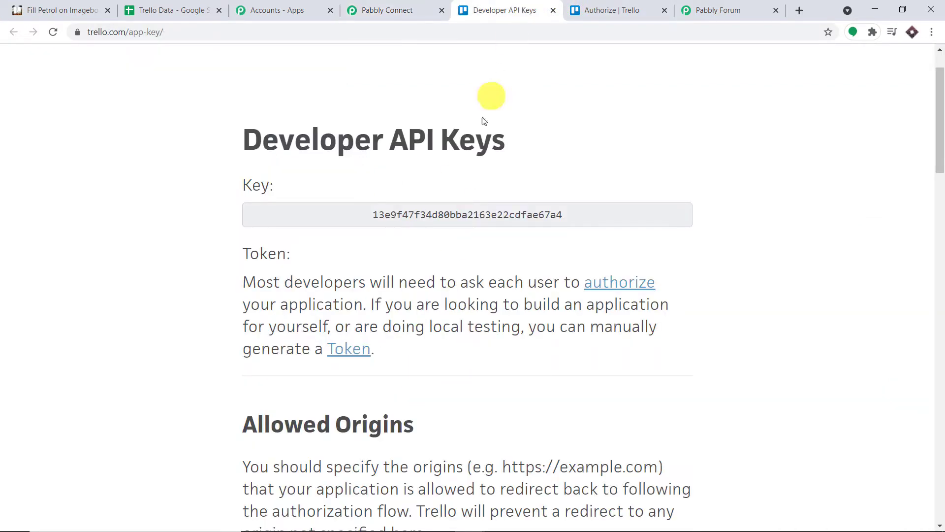
pyautogui.click(638, 10)
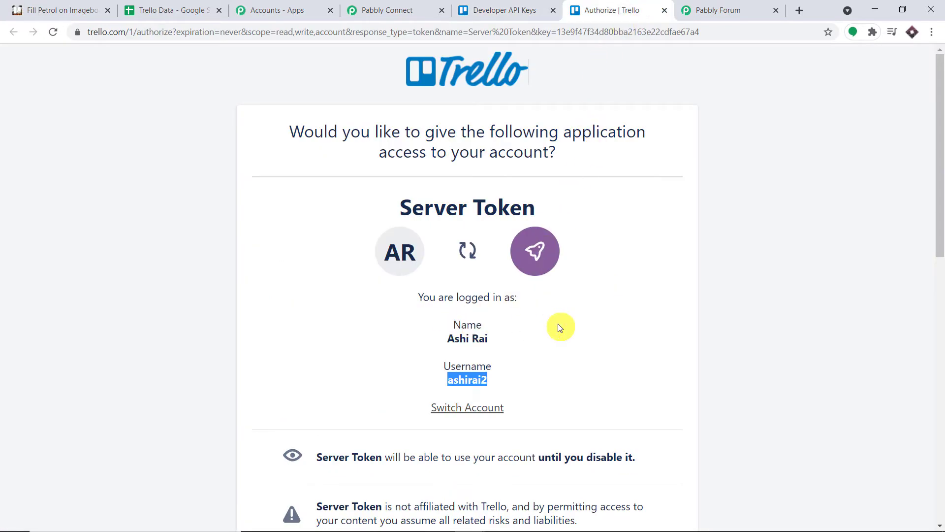
pyautogui.scroll(-12, 561, 320)
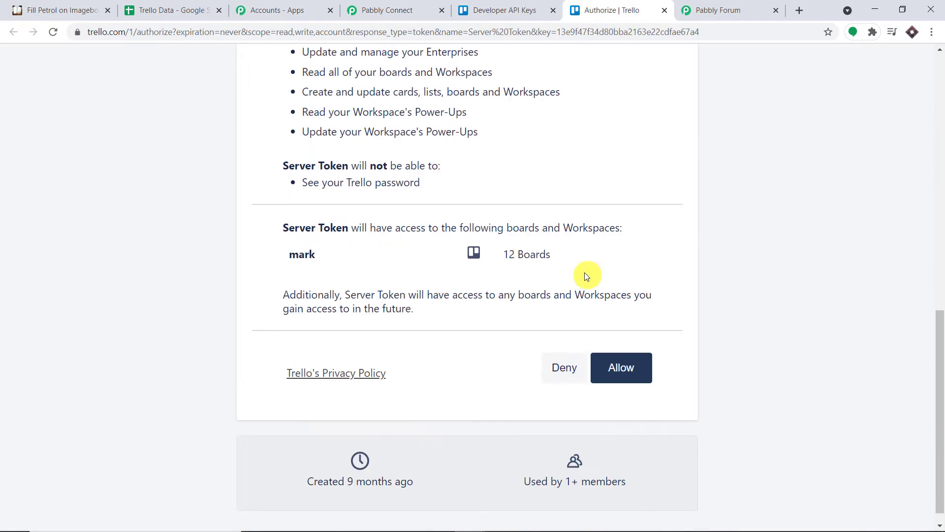
pyautogui.click(622, 350)
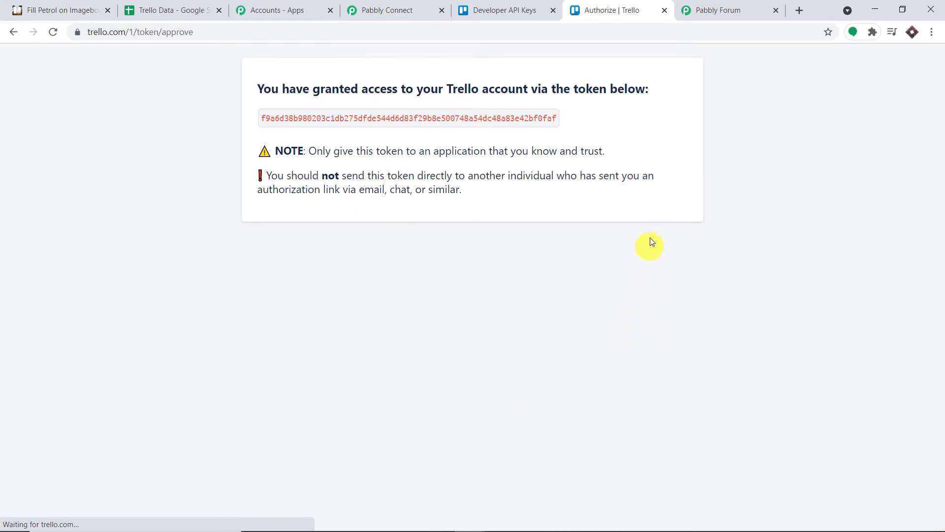
# Copy the generated Trello token into the connection's Token field and save the connection
pyautogui.doubleClick(464, 118)
pyautogui.rightClick(465, 120)
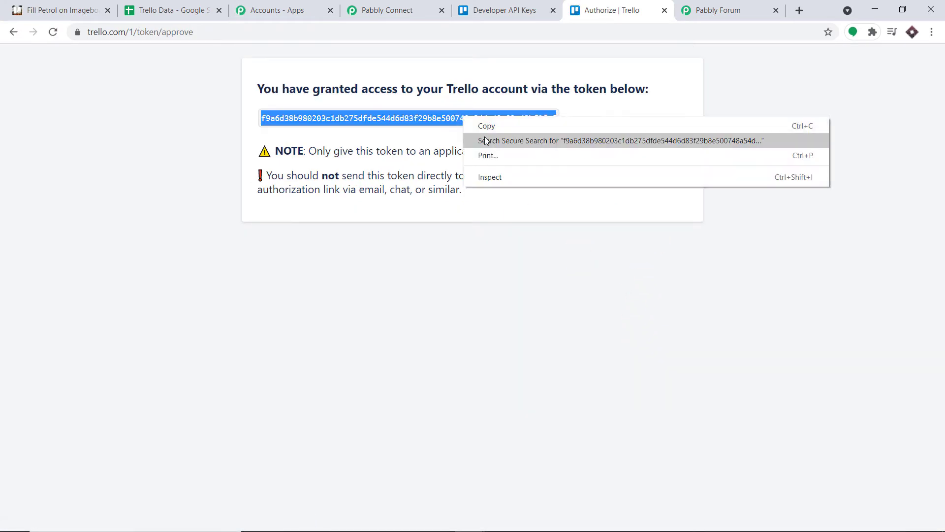
pyautogui.click(487, 130)
pyautogui.click(401, 4)
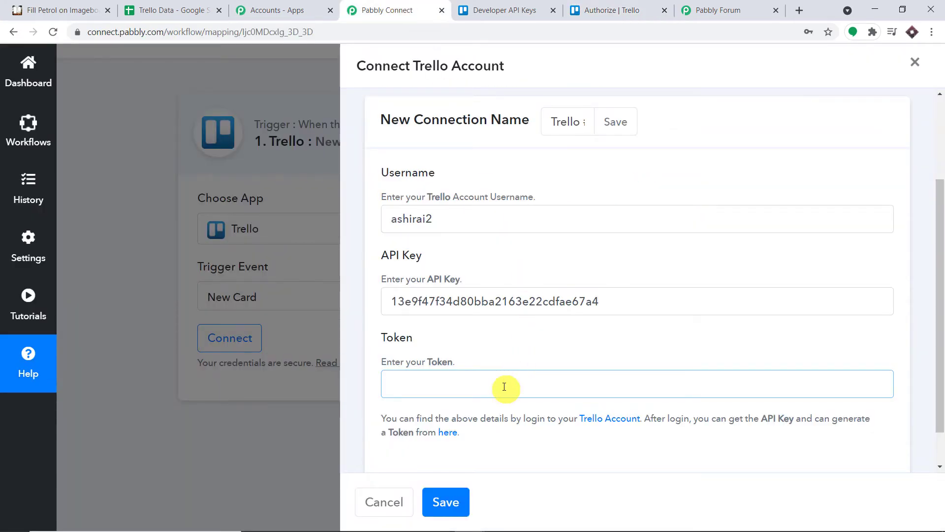
pyautogui.hotkey('ctrl', 'v')
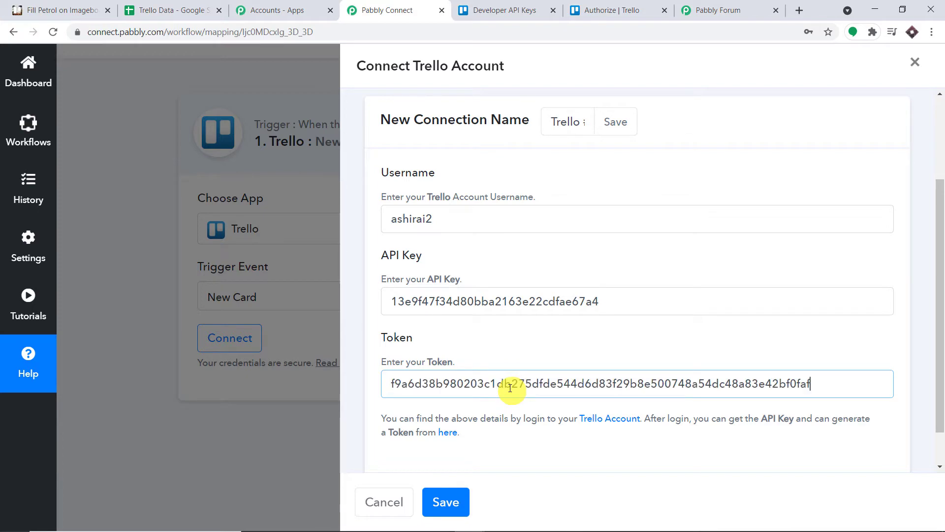
pyautogui.click(449, 501)
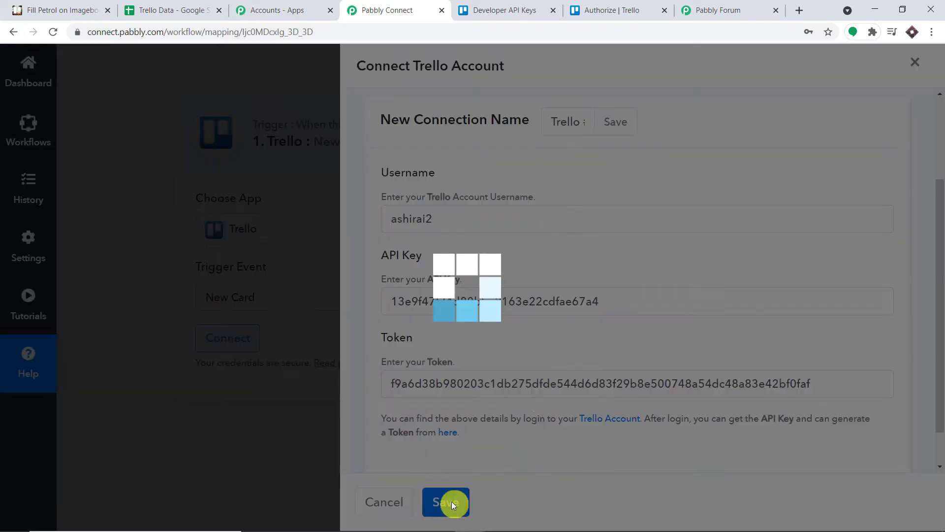
# Close the Fill Petrol card in Trello and review the workspace's boards and the Imageboard lists
pyautogui.scroll(-4, 574, 320)
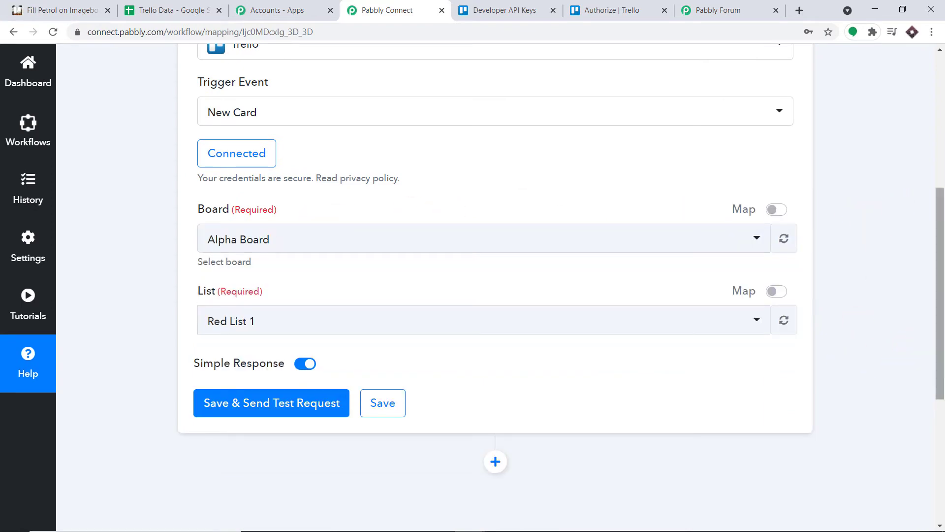
pyautogui.click(44, 4)
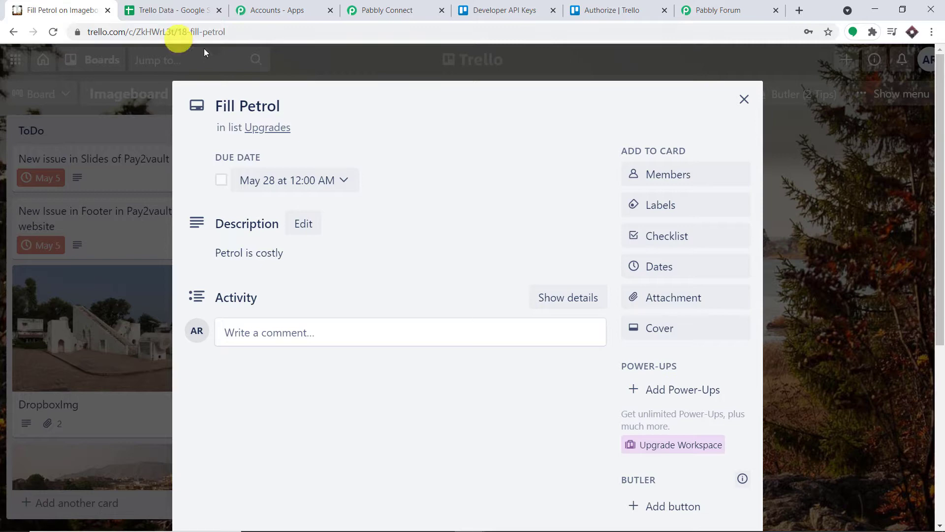
pyautogui.click(743, 99)
pyautogui.click(109, 58)
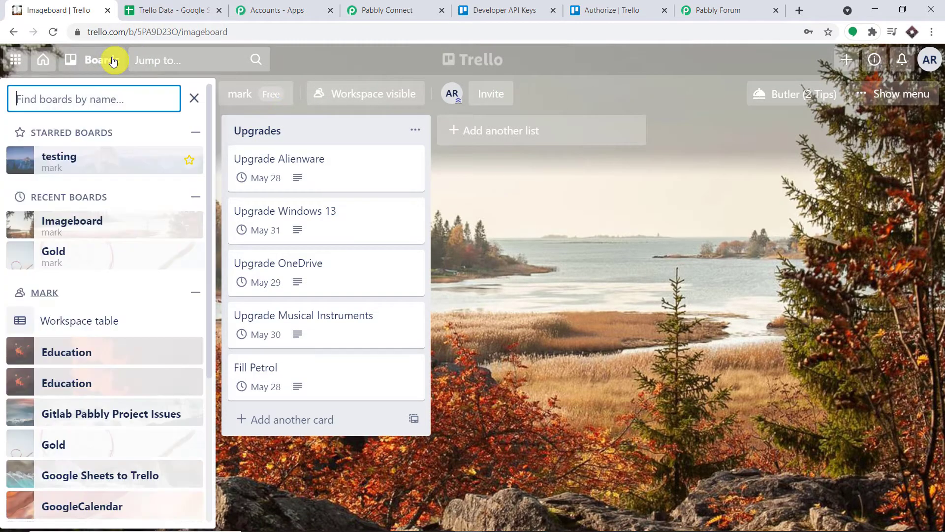
pyautogui.scroll(-1, 103, 387)
pyautogui.scroll(-3, 98, 391)
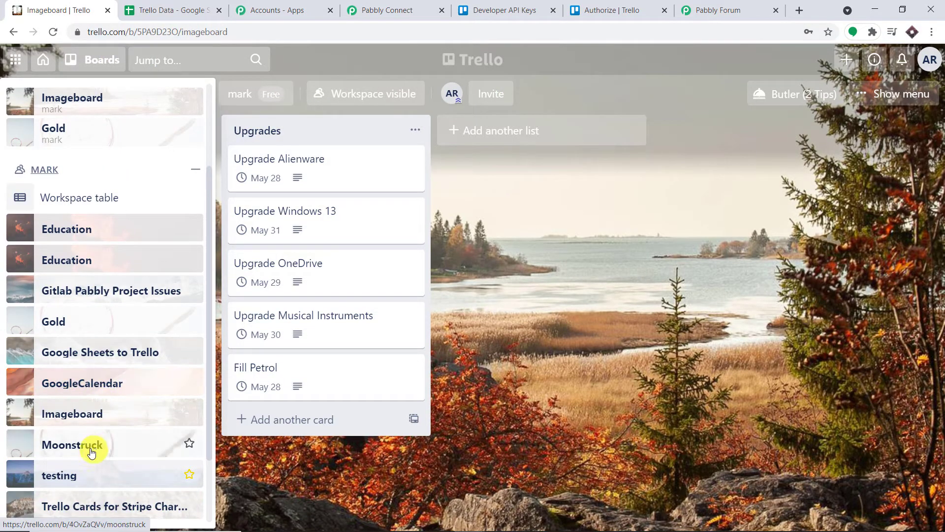
pyautogui.scroll(-3, 95, 443)
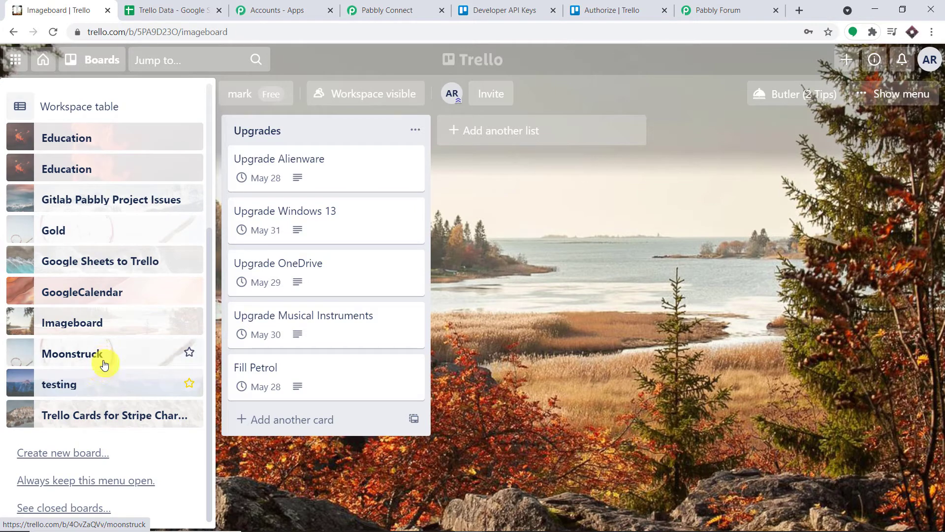
pyautogui.scroll(5, 105, 362)
pyautogui.click(688, 283)
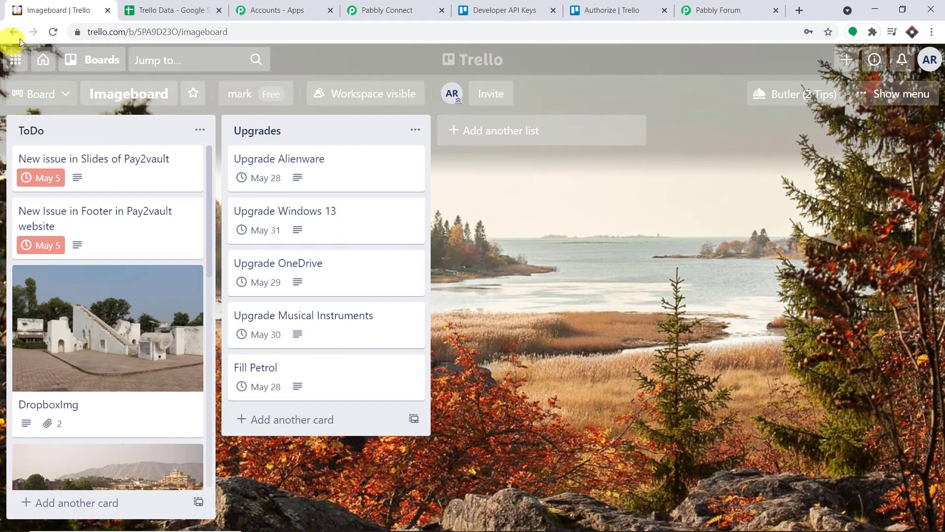
# Switch to Pabbly Connect, set the Trello trigger's board to Imageboard and open its list choices
pyautogui.click(387, 5)
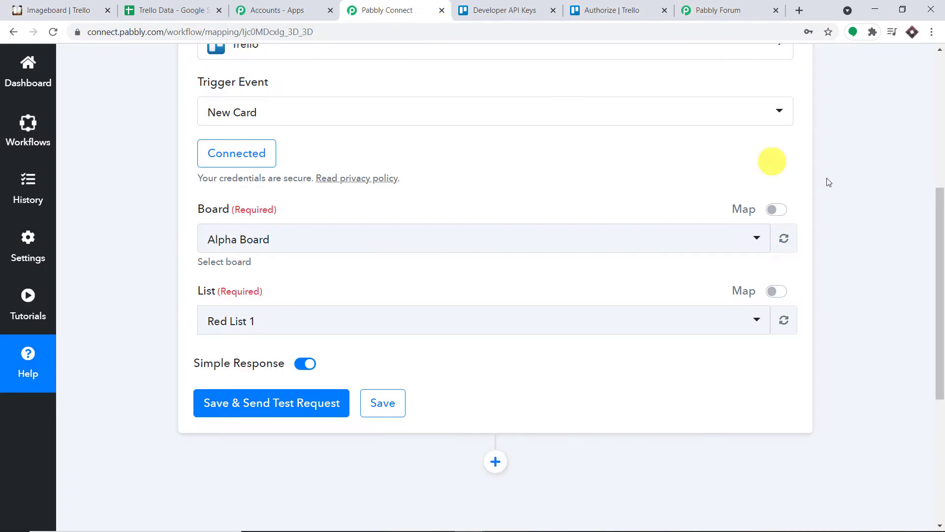
pyautogui.click(497, 269)
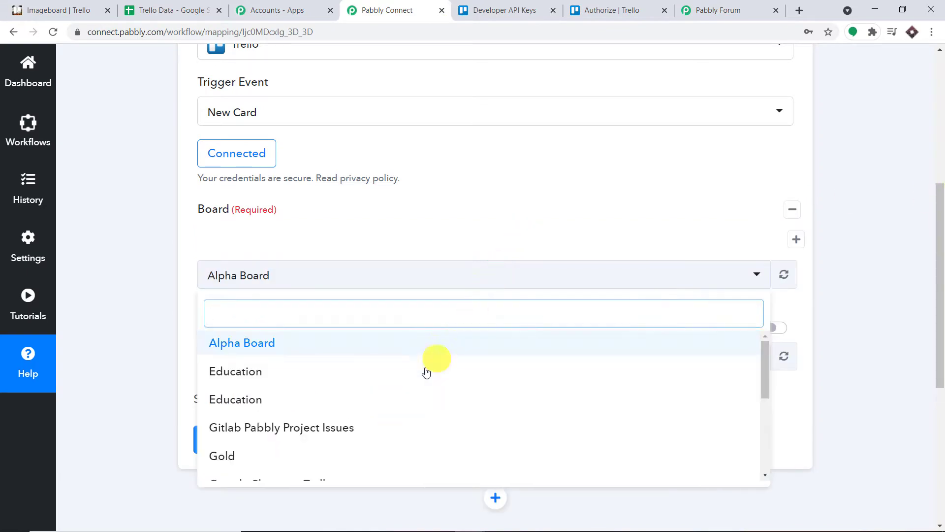
pyautogui.scroll(-3, 418, 382)
pyautogui.click(363, 418)
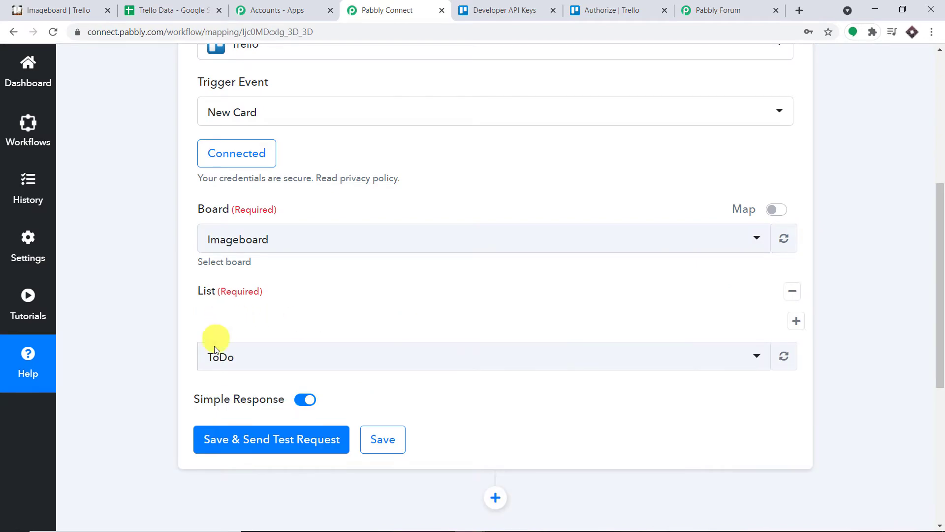
pyautogui.click(221, 357)
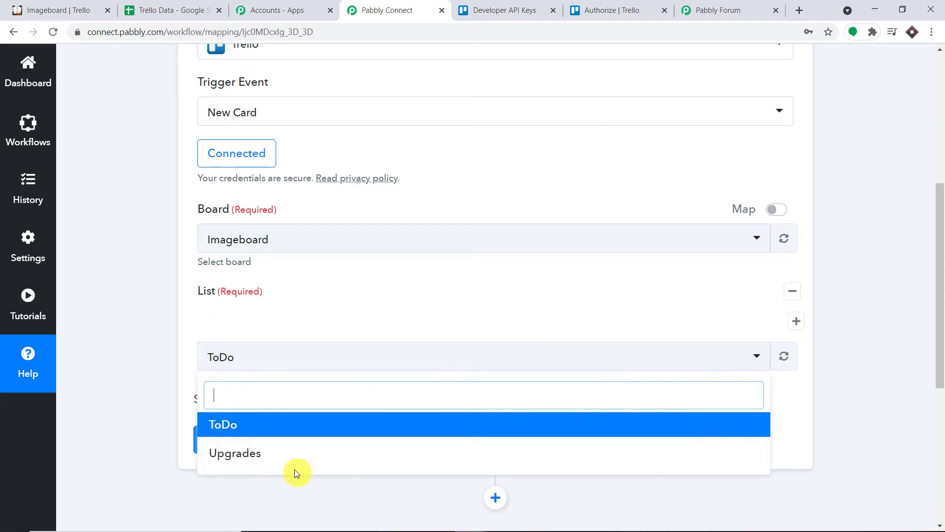
# Switch to Trello and add a list titled "New Tasks" to the Imageboard board
pyautogui.click(44, 7)
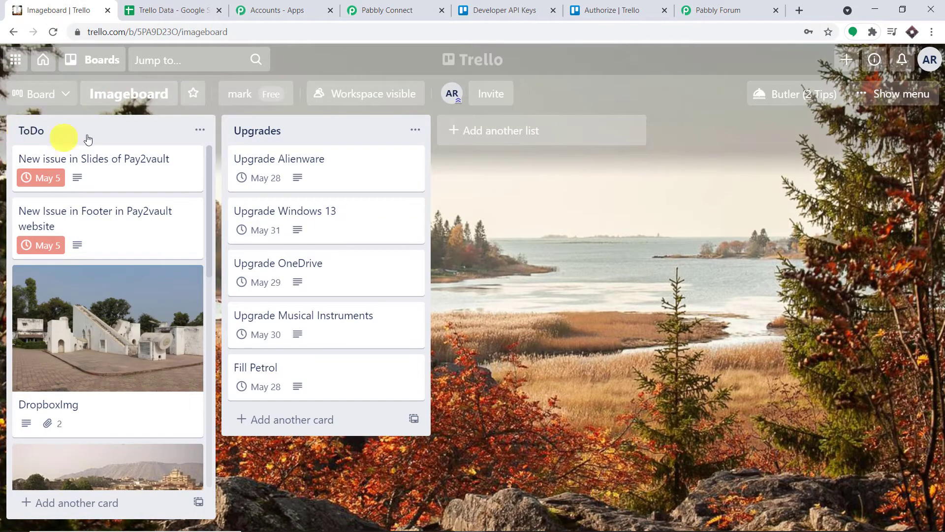
pyautogui.click(576, 132)
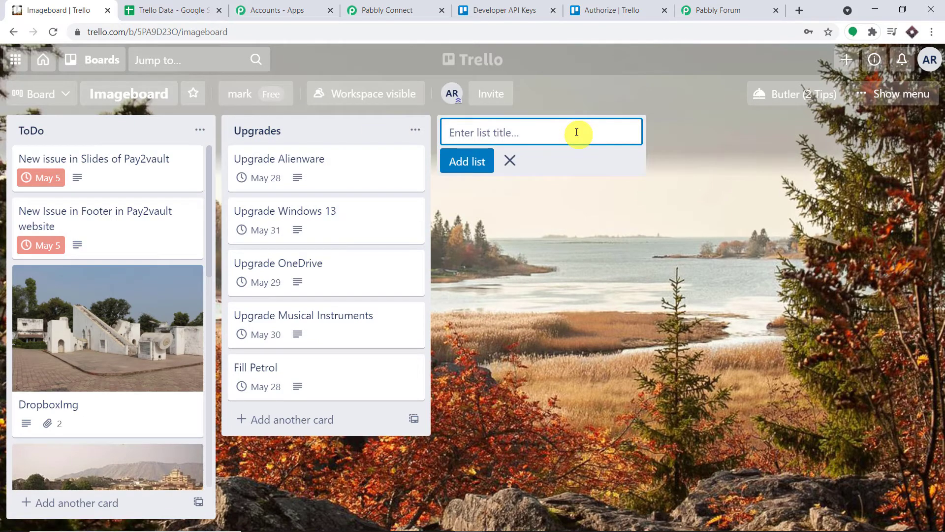
pyautogui.write('New Tasks')
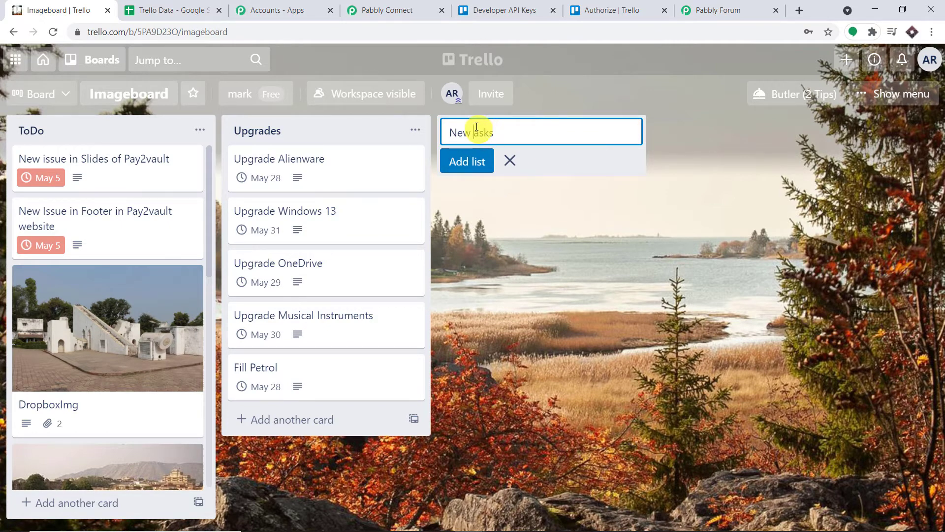
pyautogui.click(473, 167)
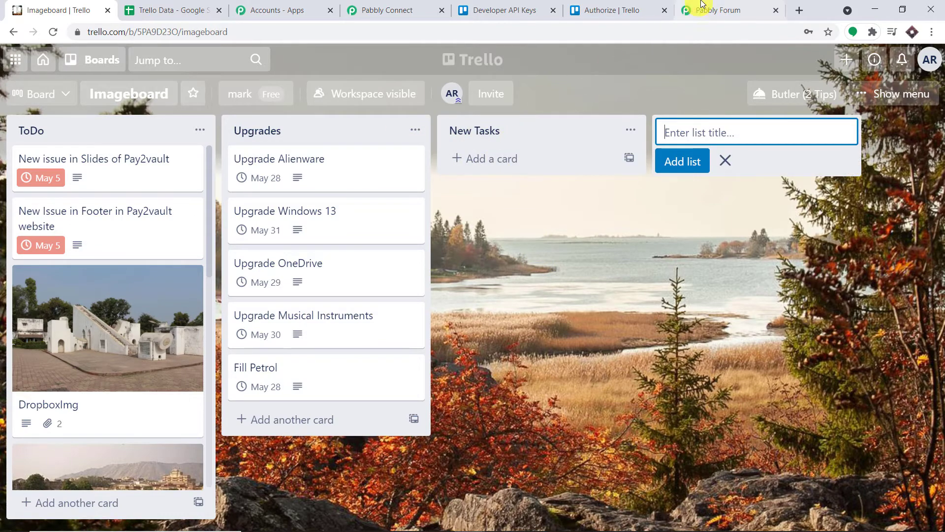
# Back in Pabbly Connect, refresh the trigger's lists to select New Tasks, then save and send a test request
pyautogui.click(389, 5)
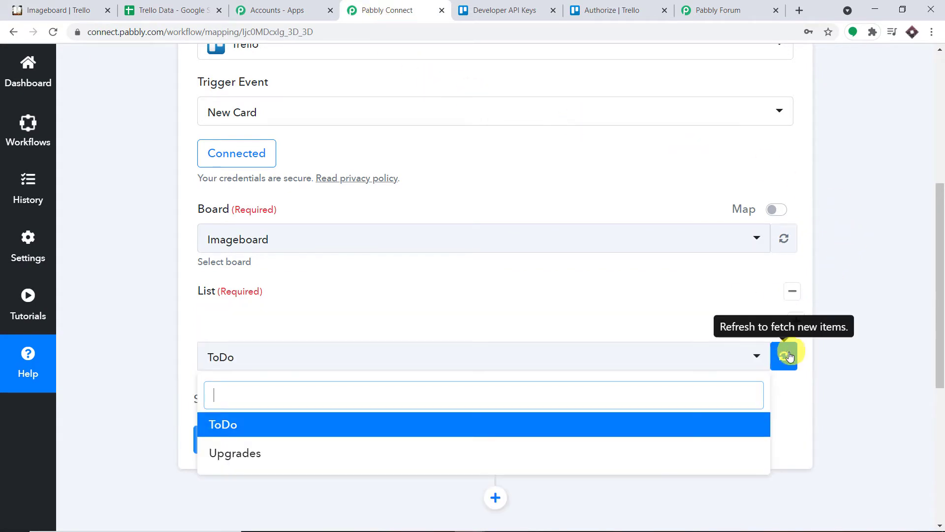
pyautogui.click(786, 355)
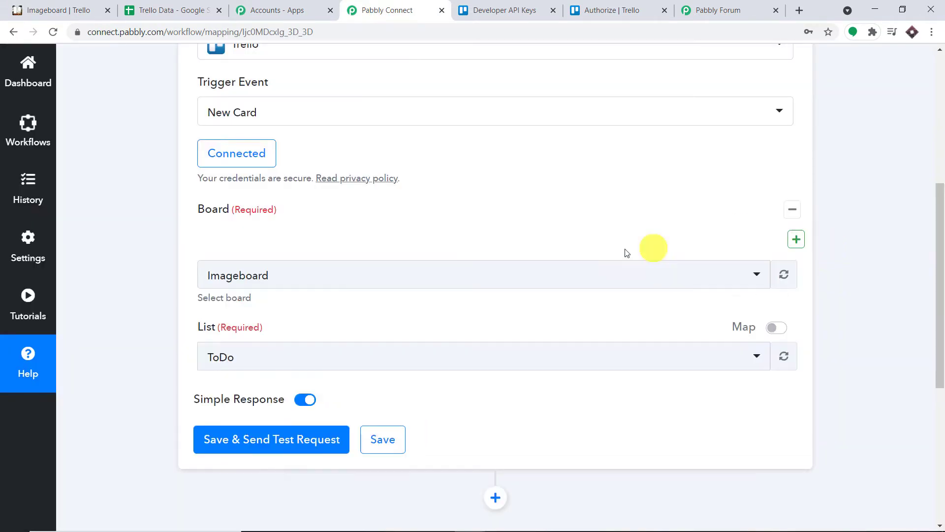
pyautogui.click(428, 363)
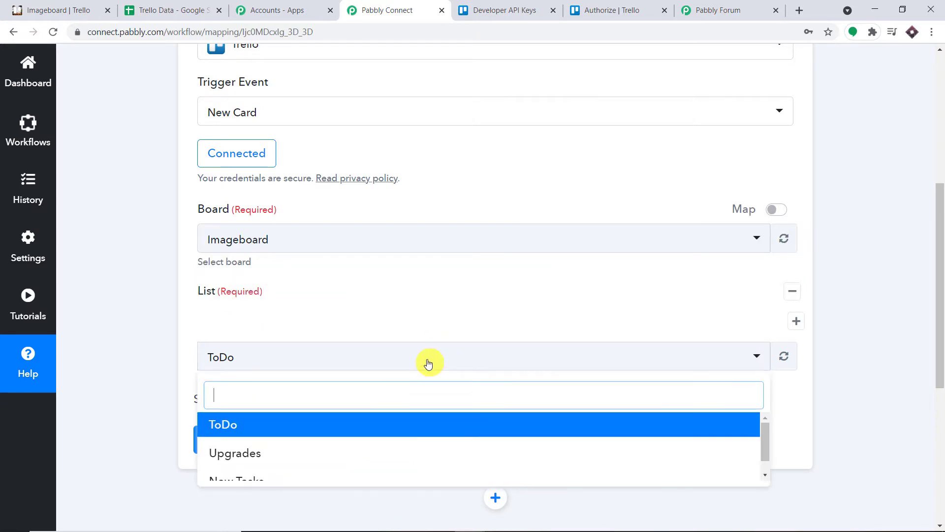
pyautogui.click(395, 478)
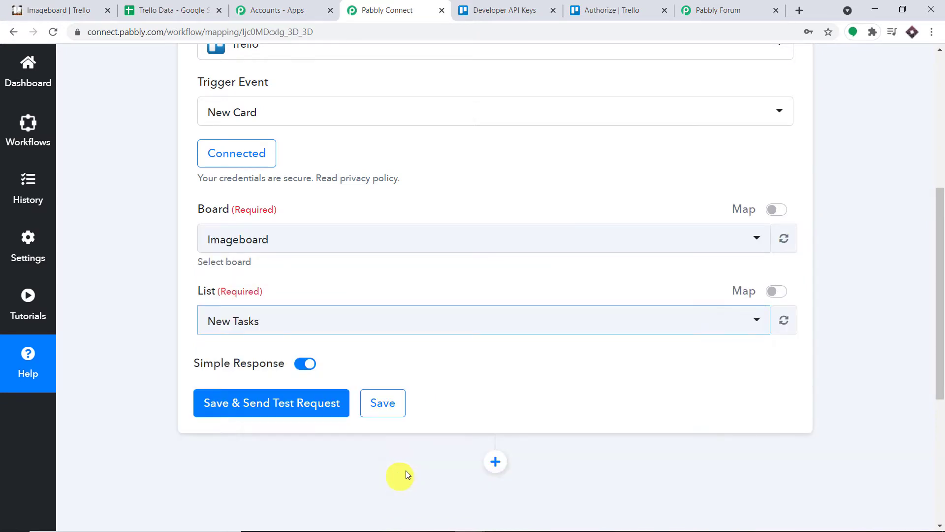
pyautogui.moveTo(939, 359); pyautogui.dragTo(940, 390)
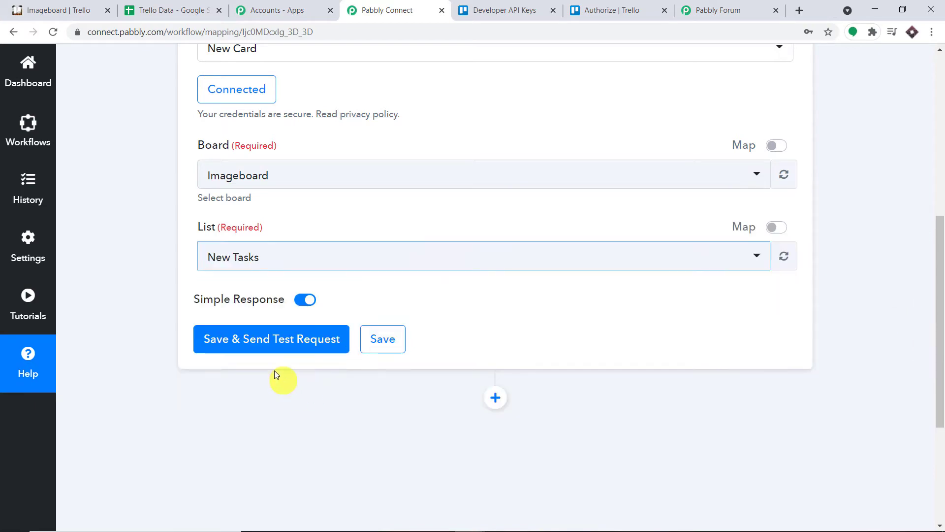
pyautogui.click(276, 351)
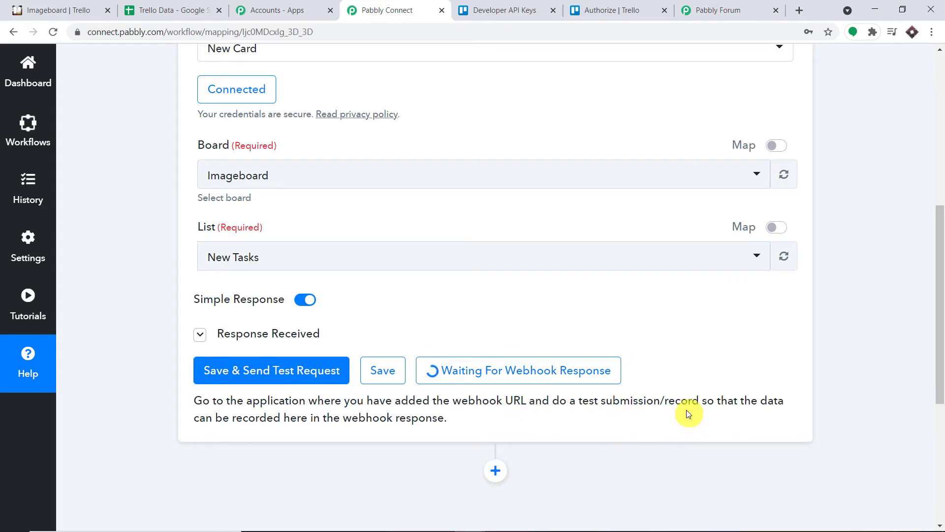
# Switch to Trello and add a card titled "Buy Bitcoin" to the New Tasks list
pyautogui.click(74, 10)
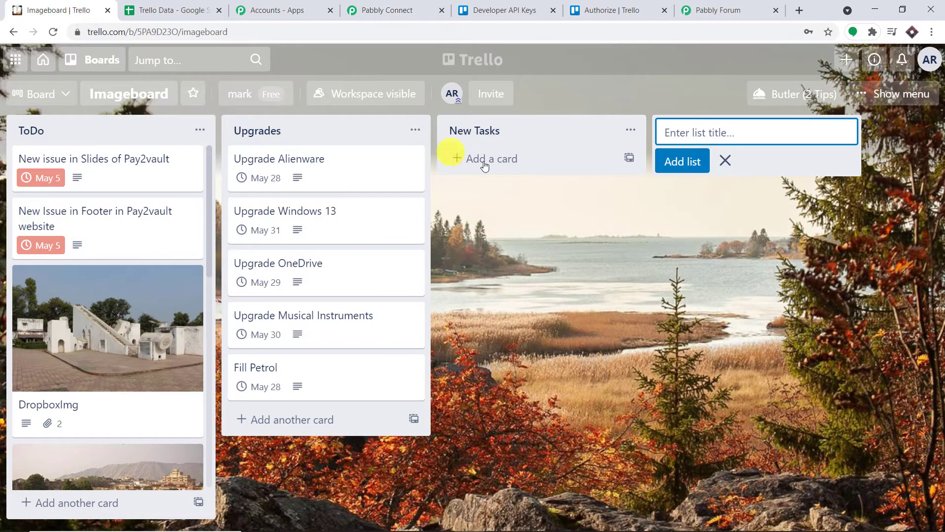
pyautogui.click(522, 164)
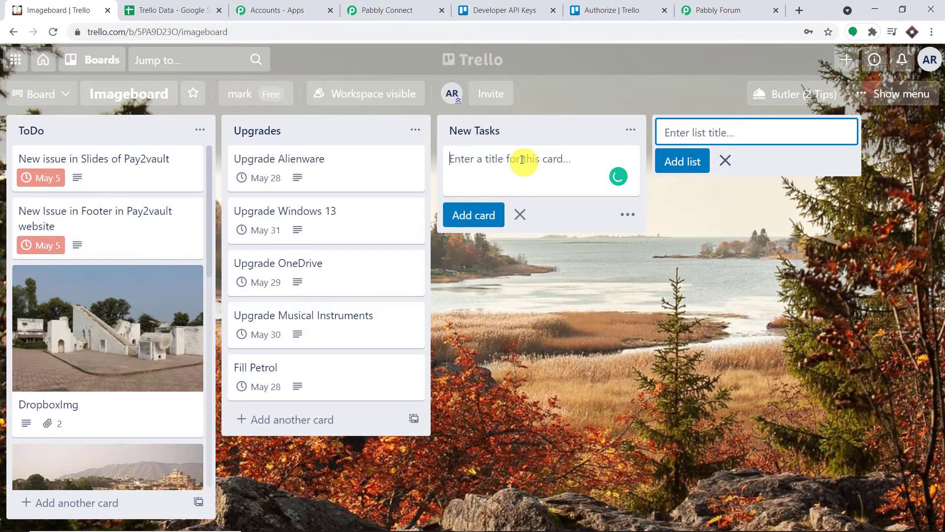
pyautogui.write('Buy Bitcoin')
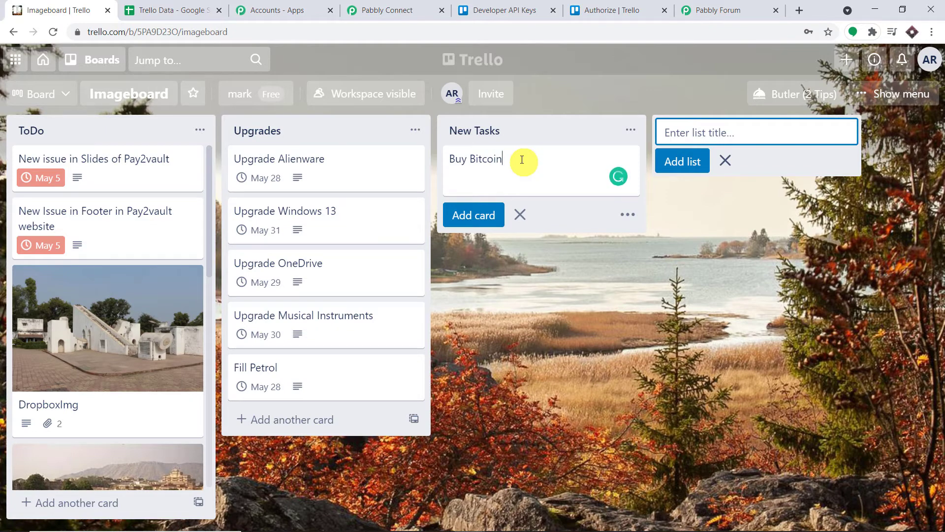
pyautogui.click(487, 216)
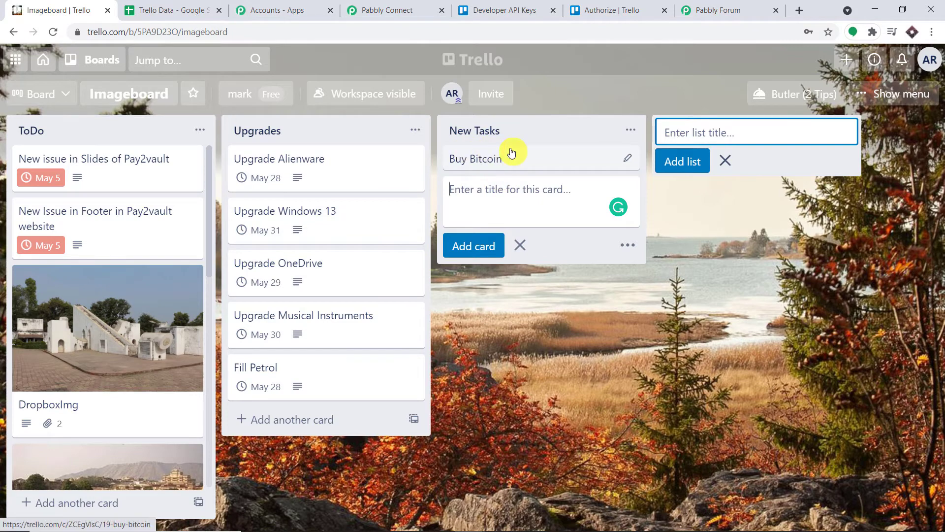
# Switch to Pabbly Connect and examine the captured trigger response for the new card's name
pyautogui.click(380, 7)
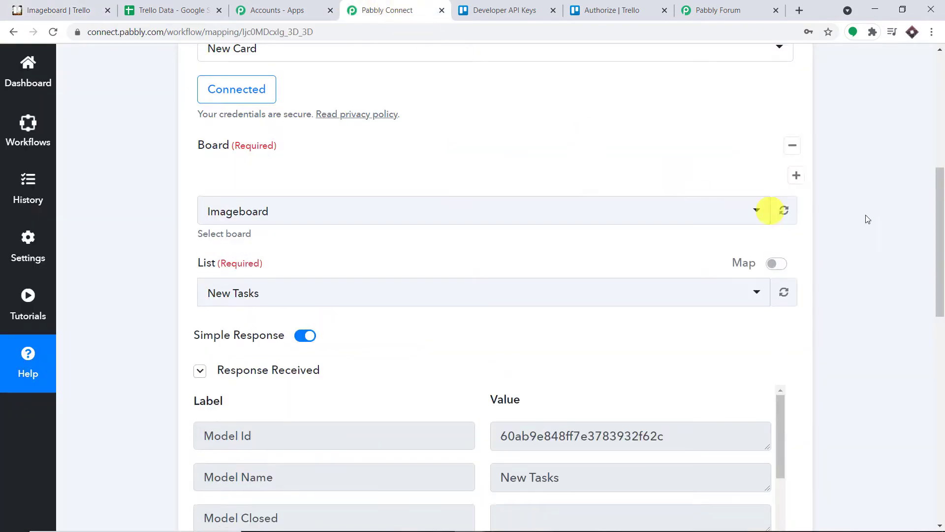
pyautogui.moveTo(941, 253); pyautogui.dragTo(940, 339)
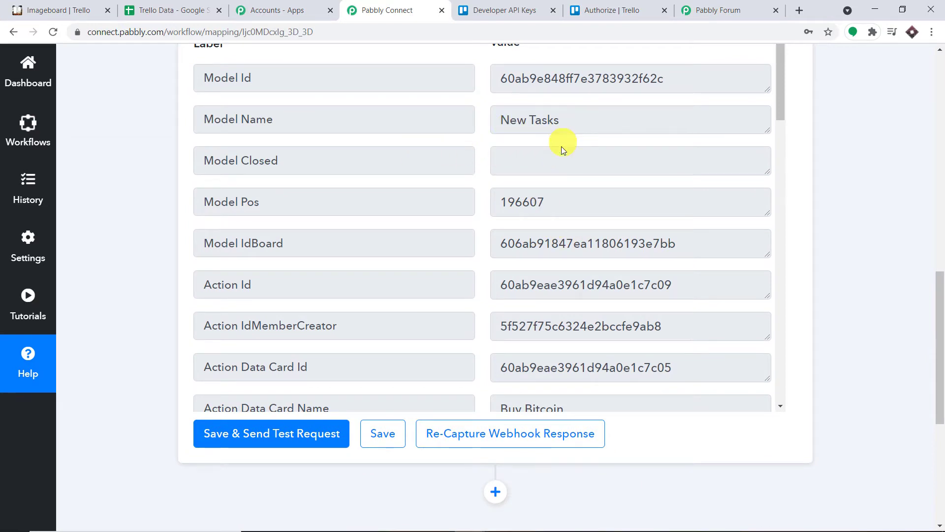
pyautogui.scroll(-4, 576, 228)
pyautogui.moveTo(573, 227); pyautogui.dragTo(502, 226)
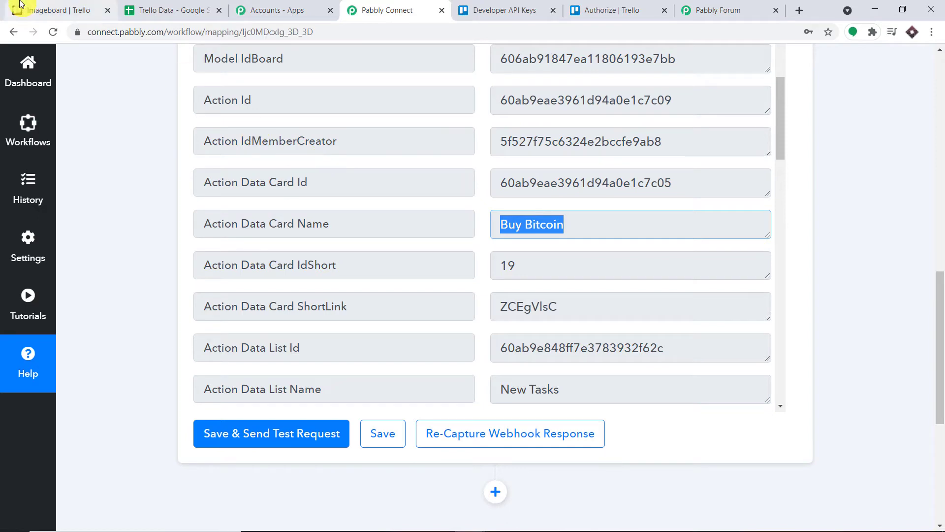
# Open the Buy Bitcoin card in Trello and write the description "Bitcoin has fallen"
pyautogui.click(54, 10)
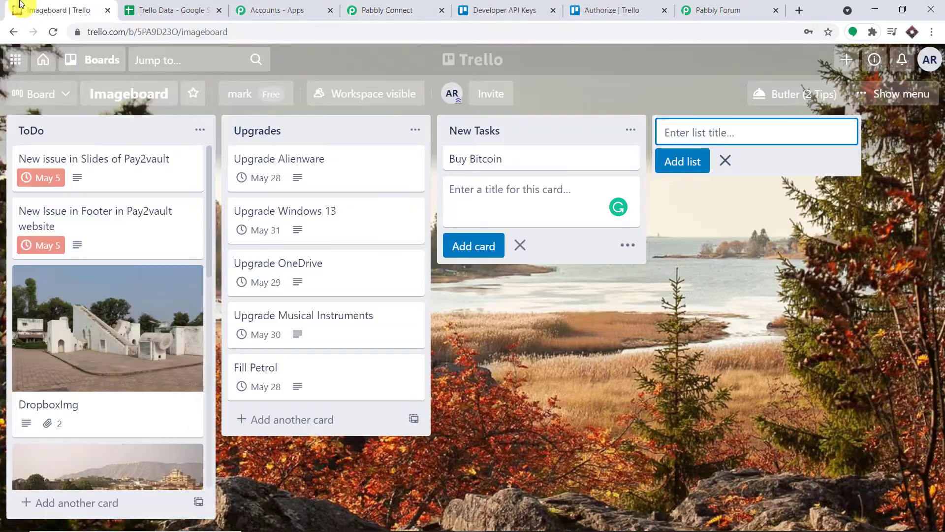
pyautogui.click(566, 159)
pyautogui.click(328, 209)
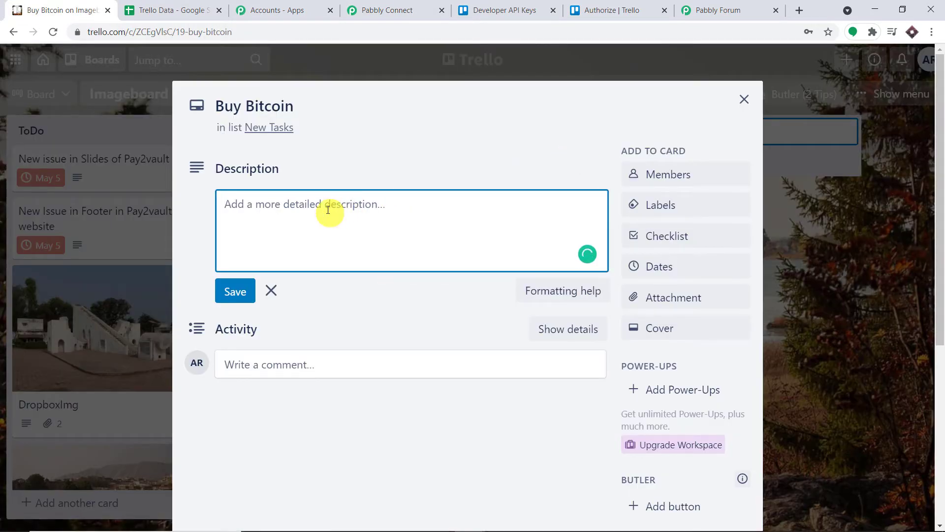
pyautogui.write('Bitcoin has fallen')
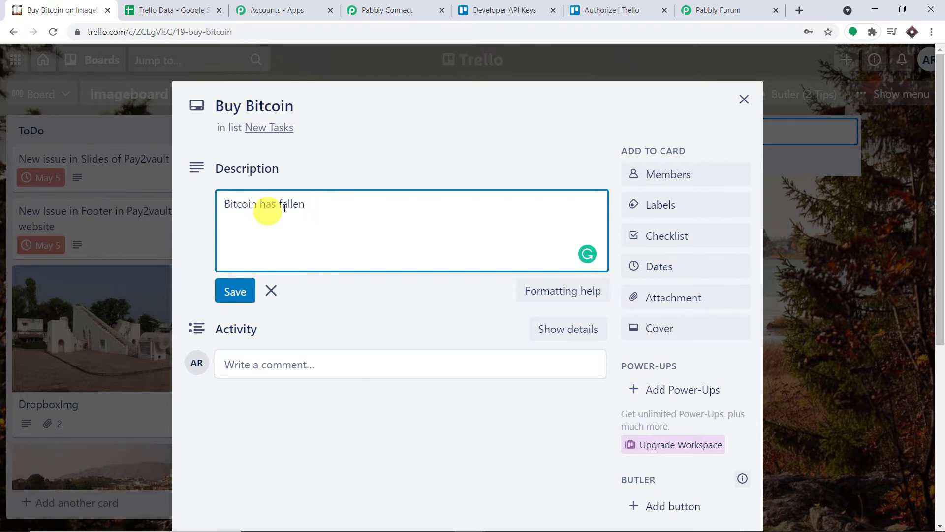
# Set the card's due date to 06/30/2021 and save both the date and the description
pyautogui.click(657, 268)
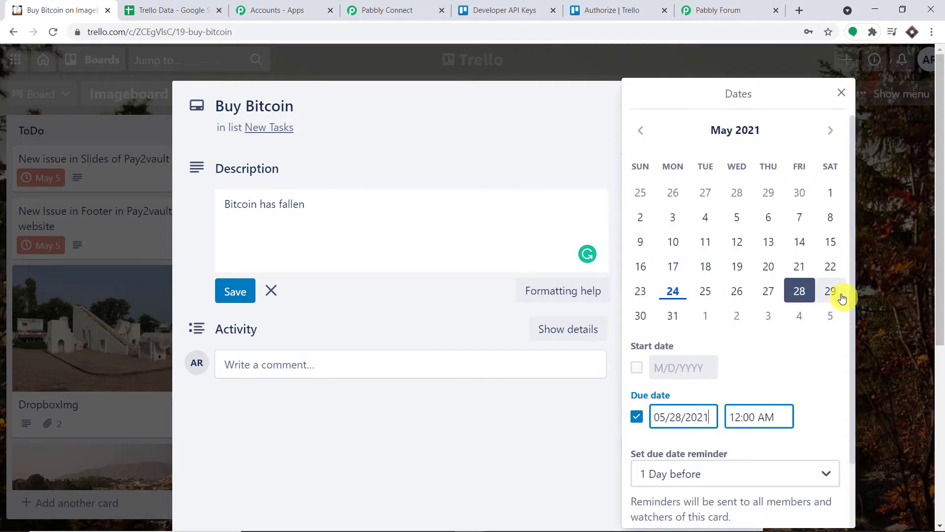
pyautogui.click(830, 131)
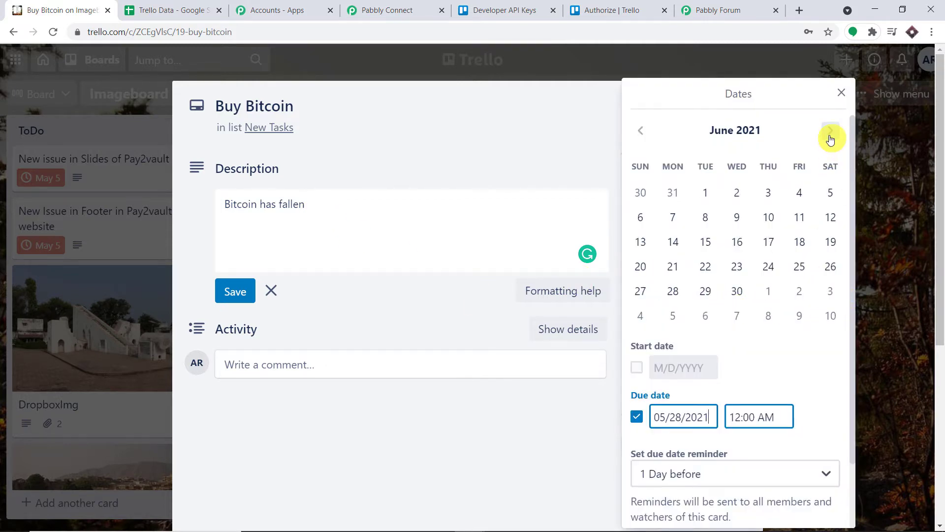
pyautogui.click(742, 285)
pyautogui.scroll(-2, 729, 350)
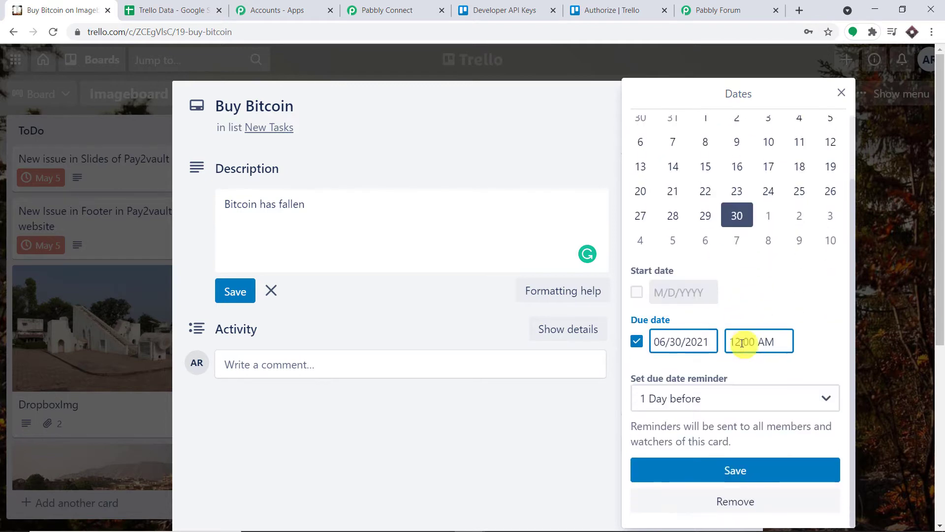
pyautogui.click(701, 469)
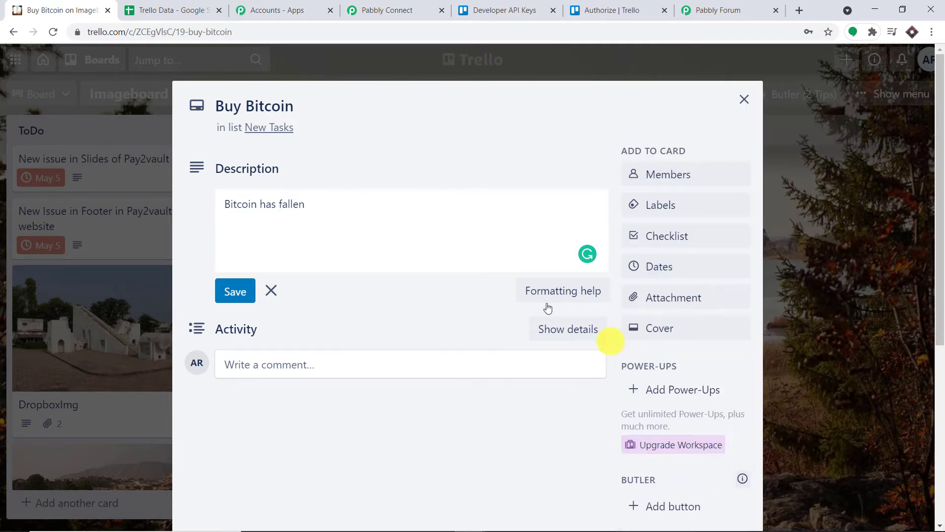
pyautogui.click(238, 343)
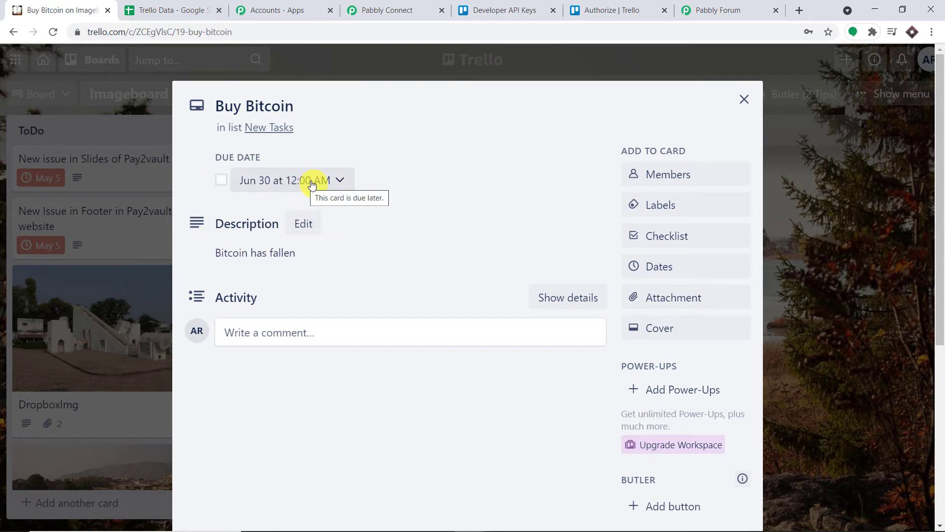
# Switch to Pabbly Connect and add an action step after the trigger with Trello as its app
pyautogui.click(415, 6)
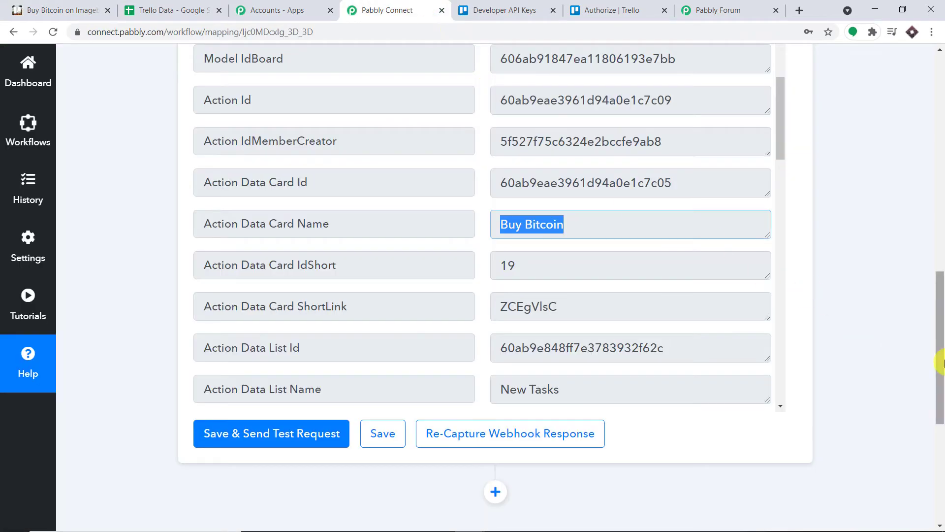
pyautogui.moveTo(940, 359); pyautogui.dragTo(941, 457)
pyautogui.click(494, 197)
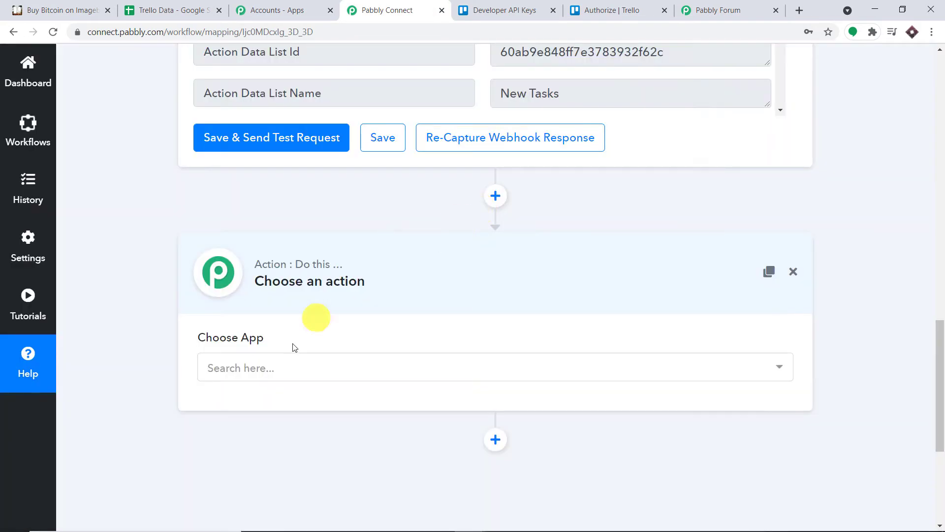
pyautogui.click(292, 373)
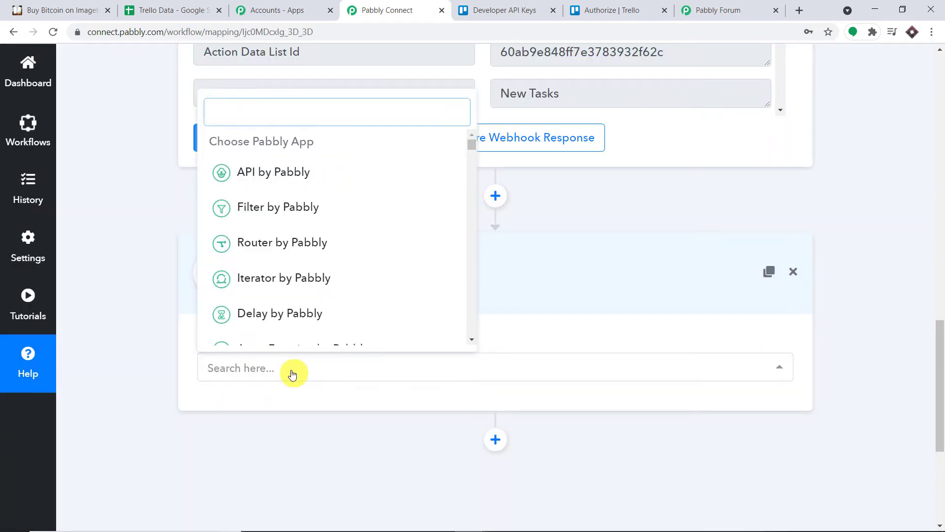
pyautogui.write('trello')
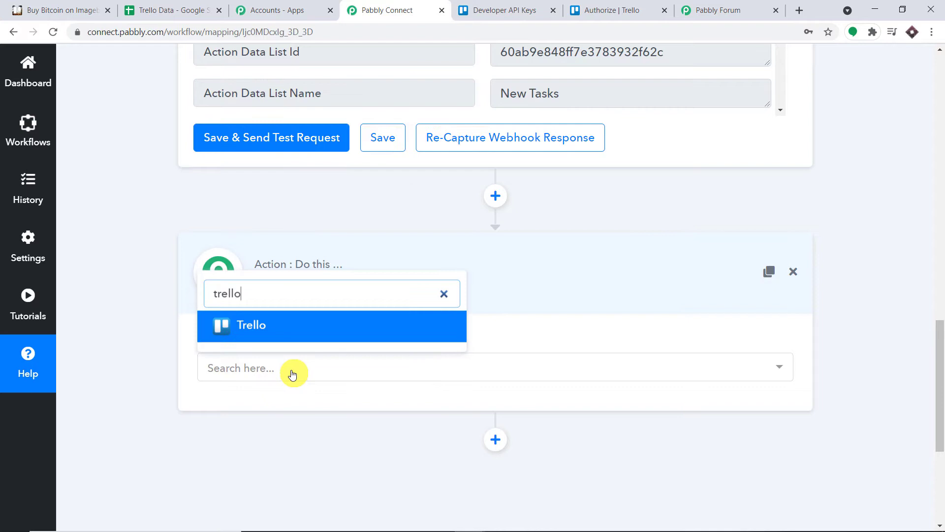
pyautogui.click(298, 324)
# Set the action event of the new Trello step to Get Card Details
pyautogui.scroll(-3, 415, 295)
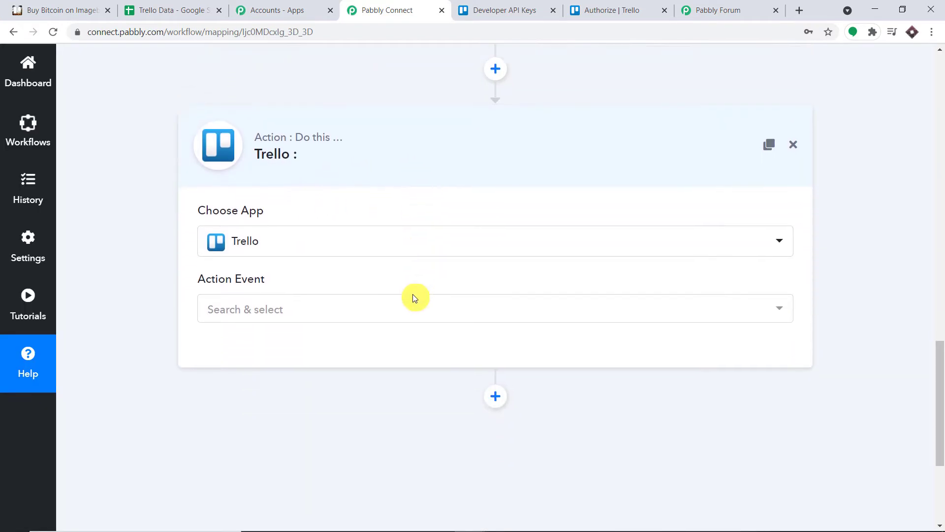
pyautogui.click(344, 249)
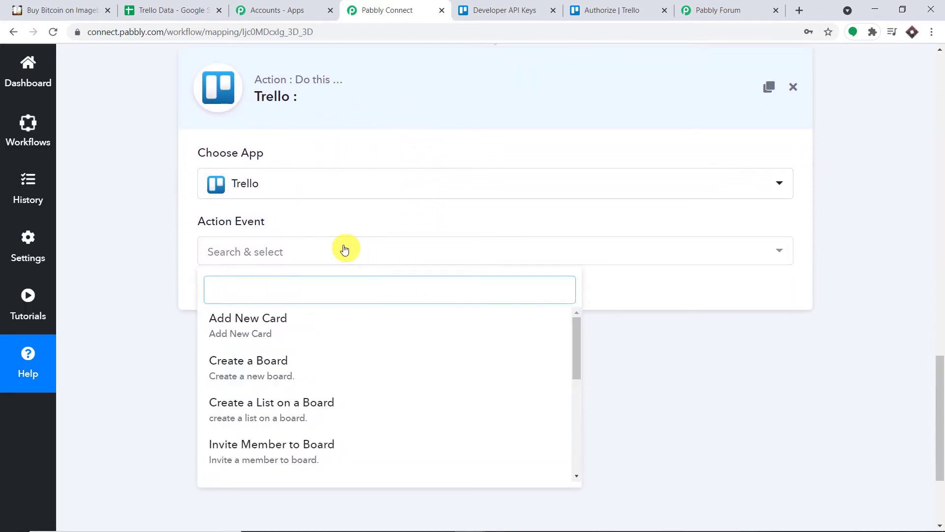
pyautogui.scroll(-2, 352, 341)
pyautogui.scroll(-1, 352, 341)
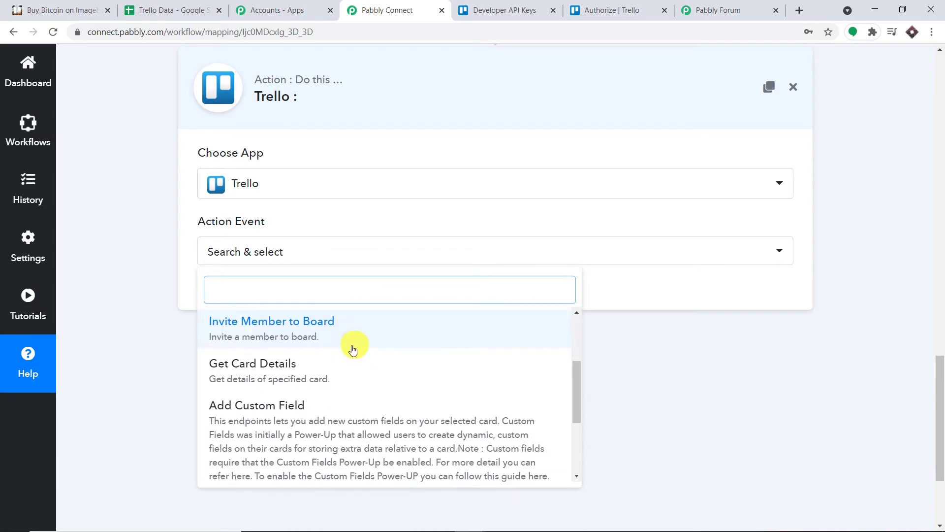
pyautogui.click(346, 375)
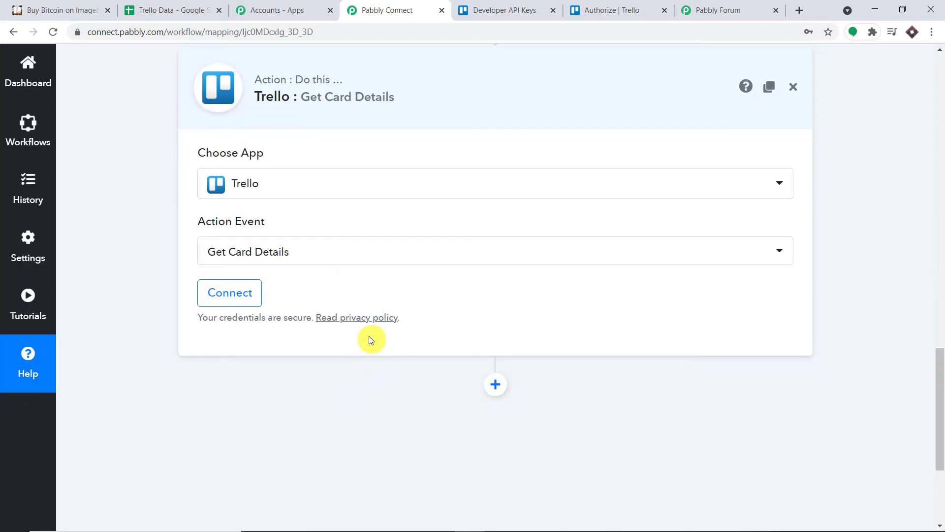
# Connect the Get Card Details action with the existing connection Trello #63 and save it
pyautogui.click(222, 292)
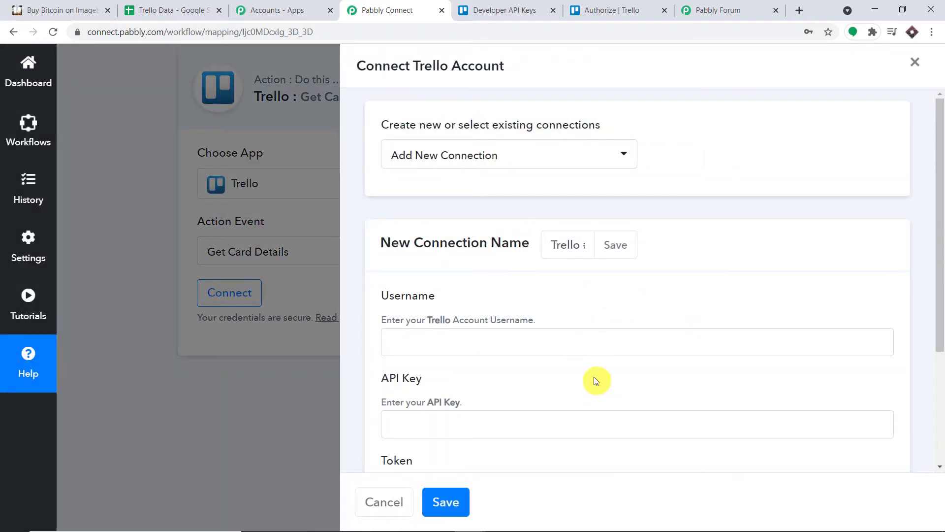
pyautogui.click(522, 153)
pyautogui.scroll(-1, 538, 274)
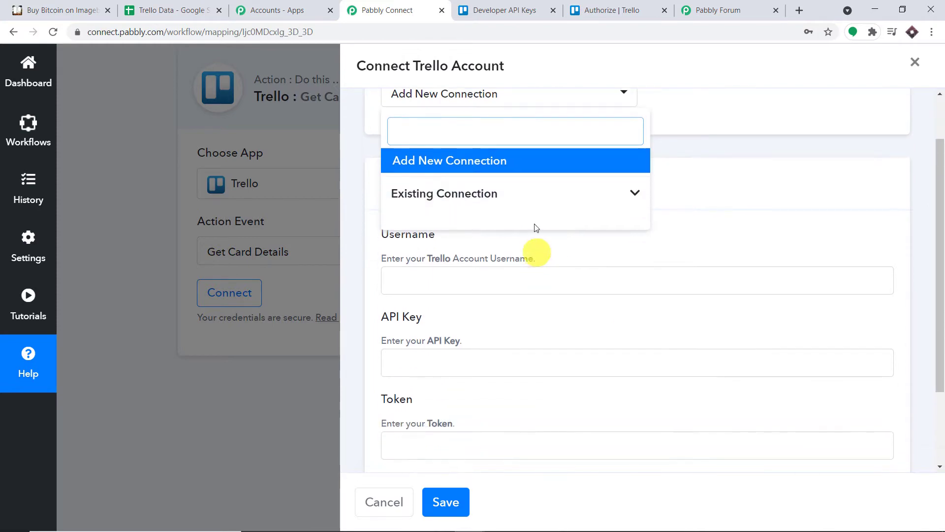
pyautogui.click(537, 203)
pyautogui.scroll(-20, 591, 287)
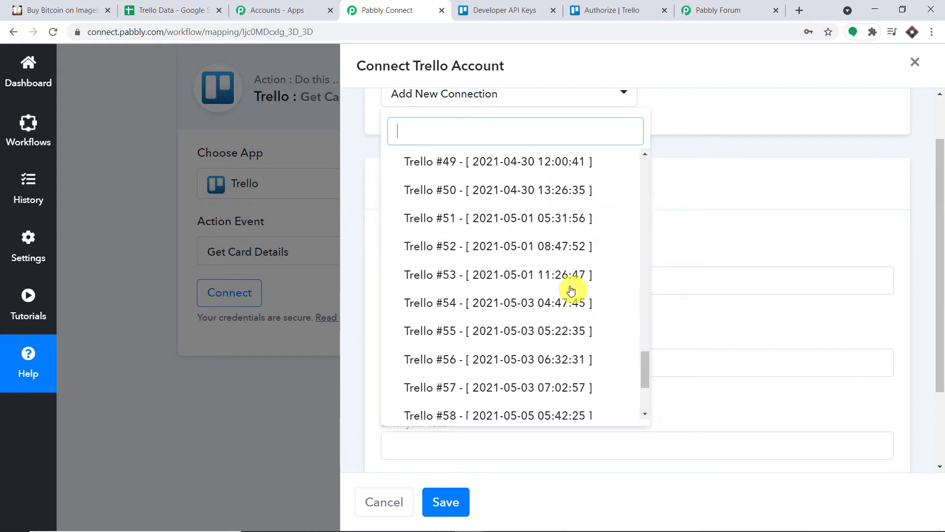
pyautogui.scroll(-1, 566, 401)
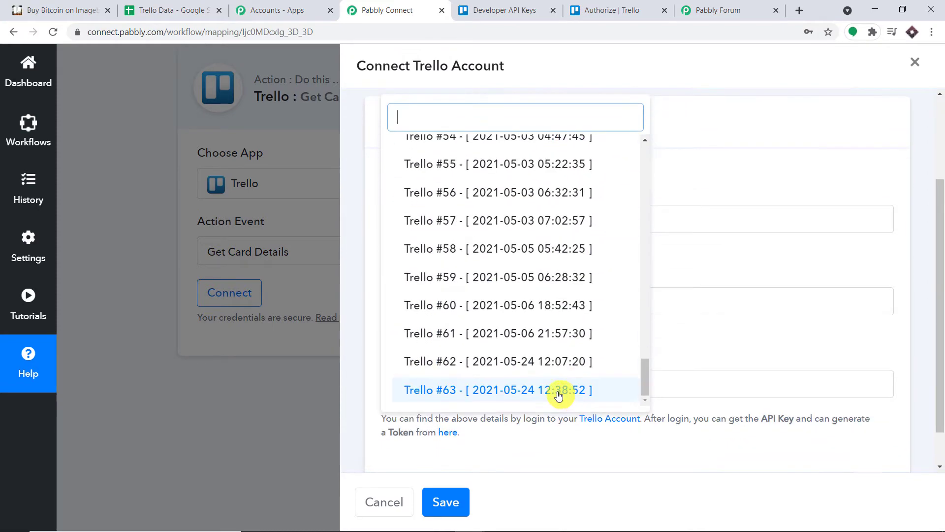
pyautogui.click(555, 390)
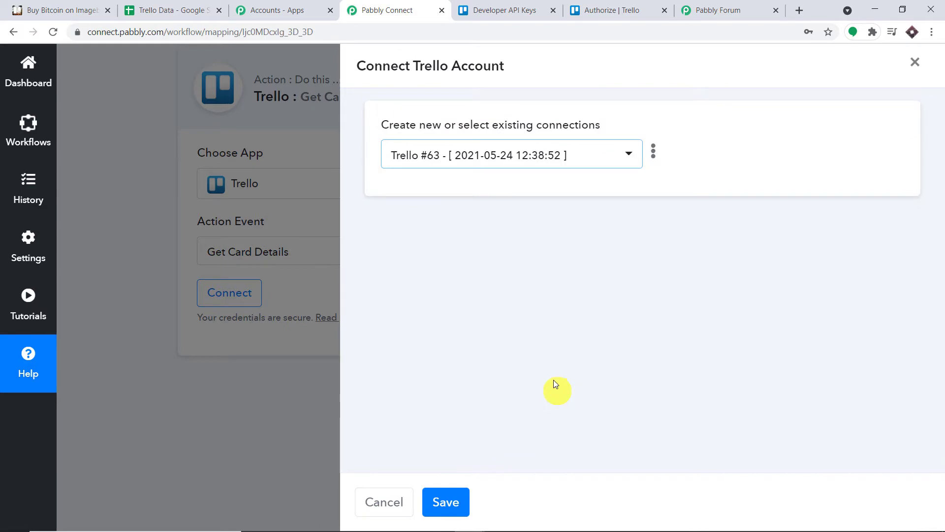
pyautogui.click(448, 502)
# Find the Action Data Card Id label and its value in the trigger's received response
pyautogui.scroll(-2, 551, 353)
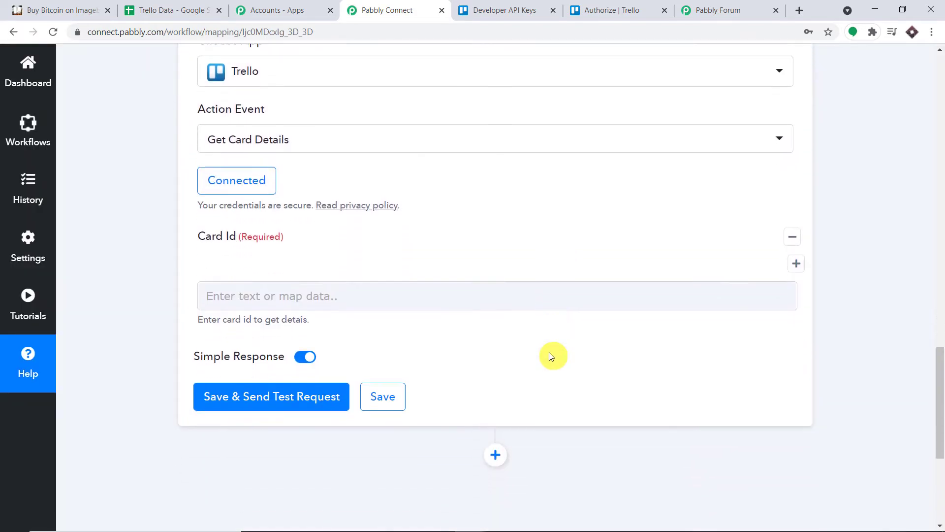
pyautogui.click(941, 324)
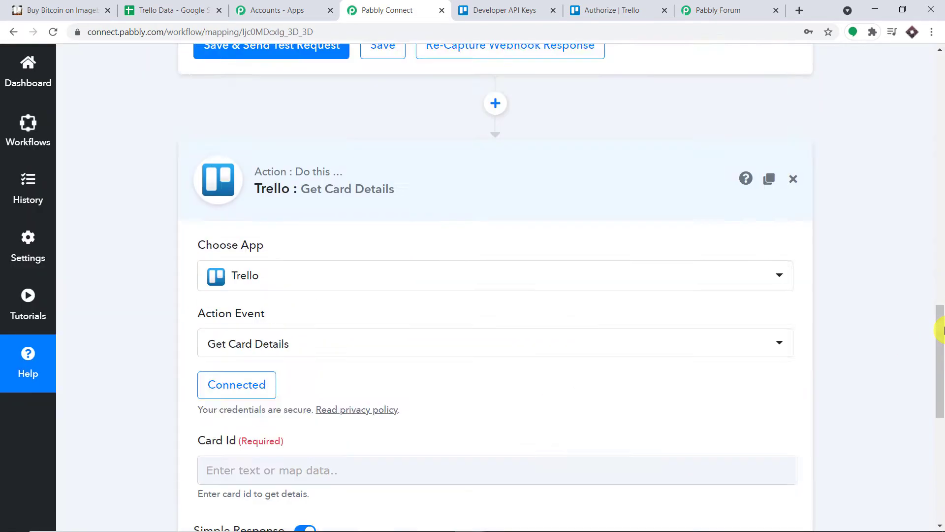
pyautogui.moveTo(941, 318); pyautogui.dragTo(941, 265)
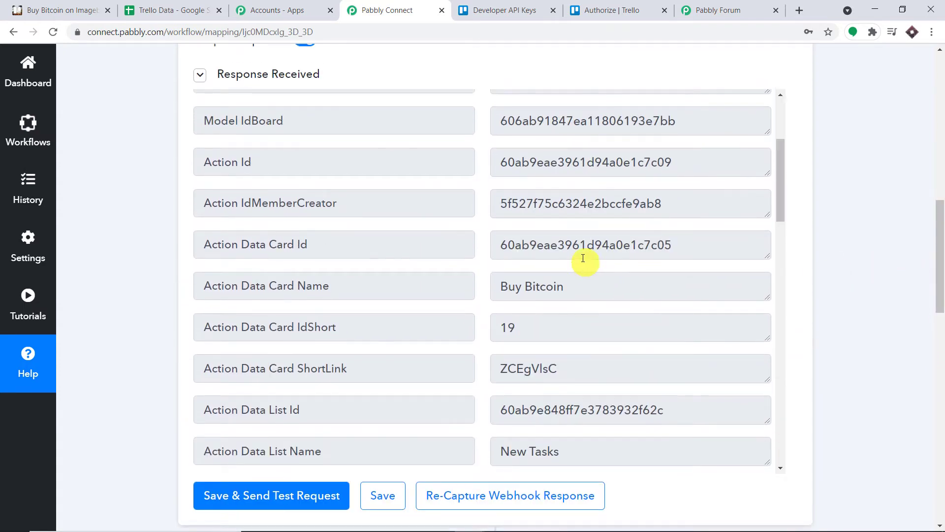
pyautogui.scroll(1, 586, 260)
pyautogui.moveTo(202, 306); pyautogui.dragTo(330, 306)
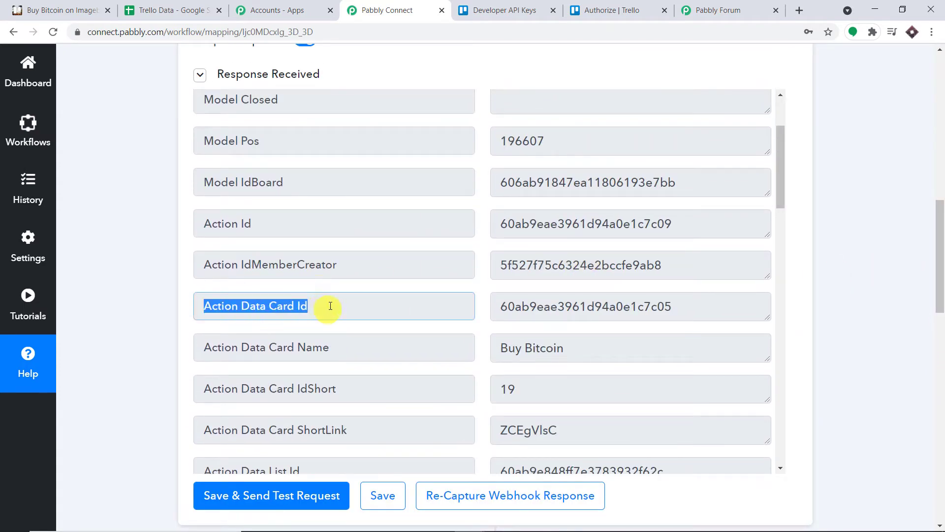
pyautogui.moveTo(692, 304); pyautogui.dragTo(492, 305)
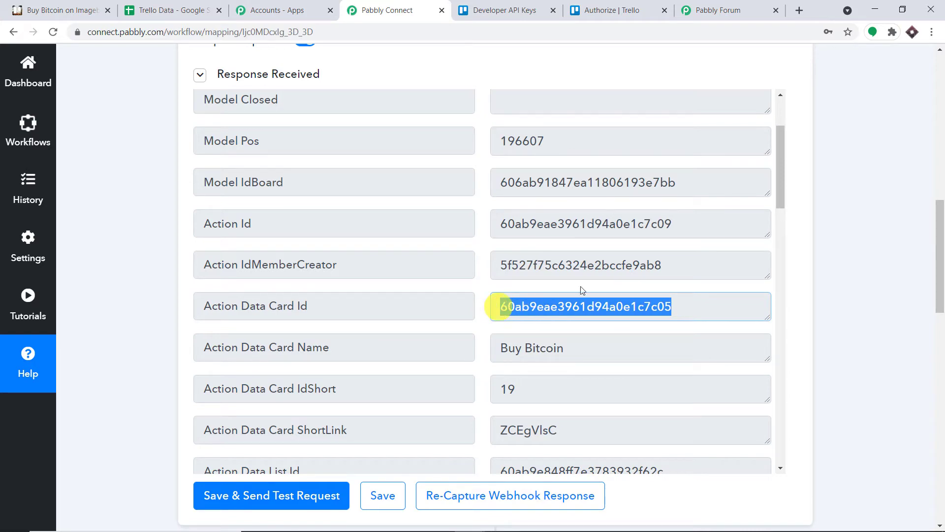
# Map Card Id to Action Data Card Id from the Trello New Card trigger, then save and send a test request
pyautogui.moveTo(940, 251); pyautogui.dragTo(932, 393)
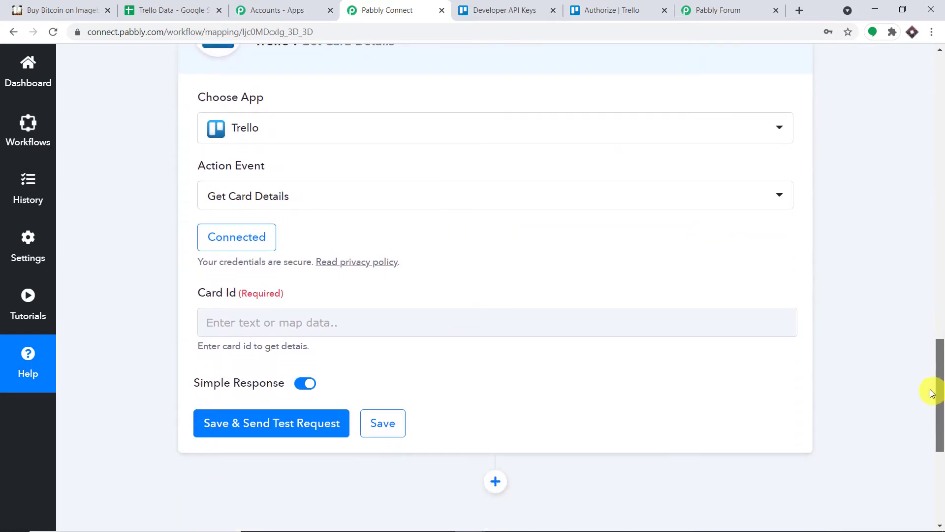
pyautogui.click(272, 326)
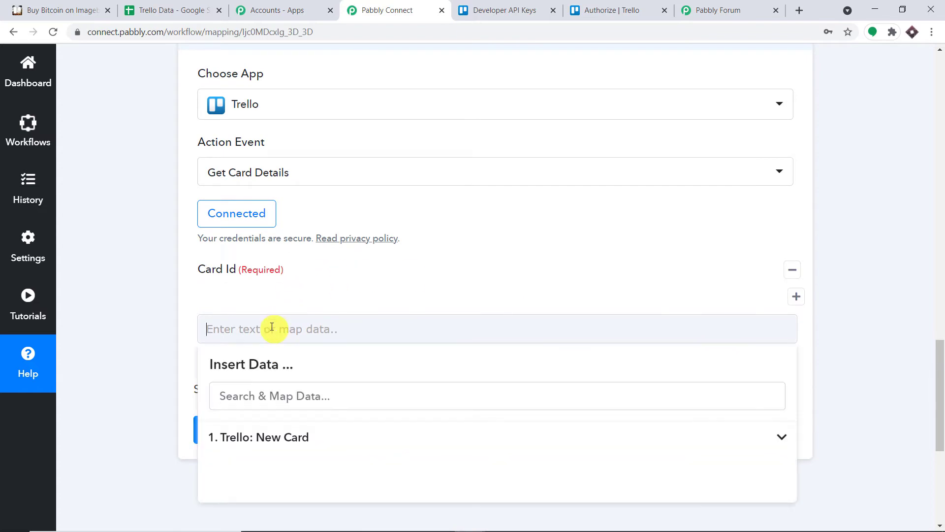
pyautogui.click(320, 436)
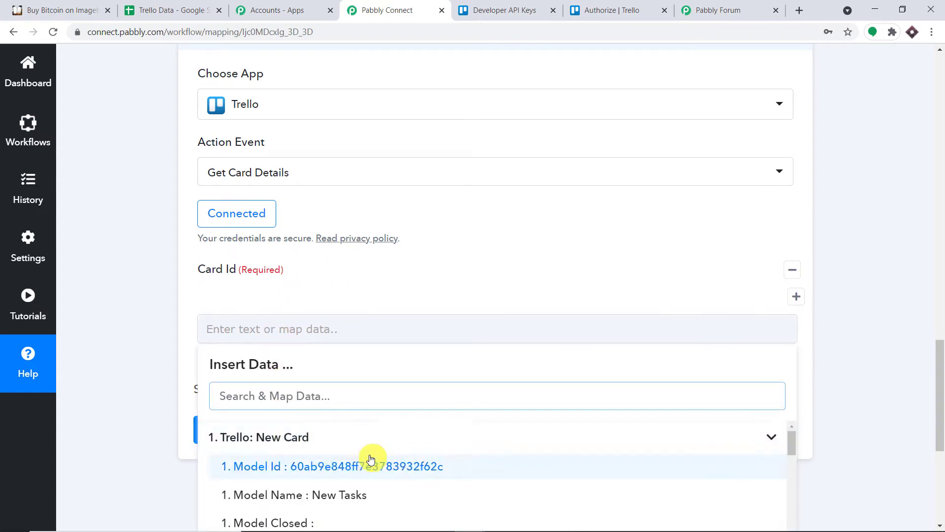
pyautogui.scroll(-5, 371, 457)
pyautogui.scroll(1, 375, 453)
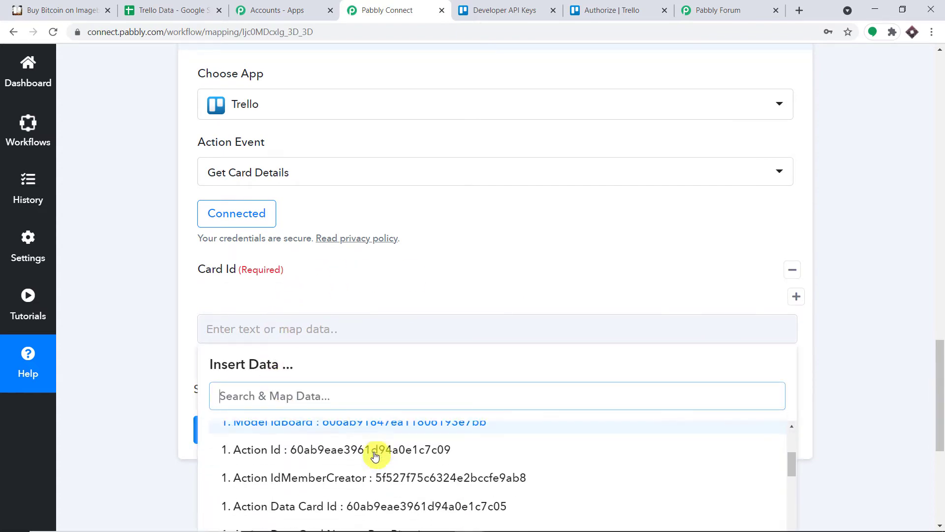
pyautogui.scroll(-1, 375, 463)
pyautogui.click(374, 478)
pyautogui.click(897, 365)
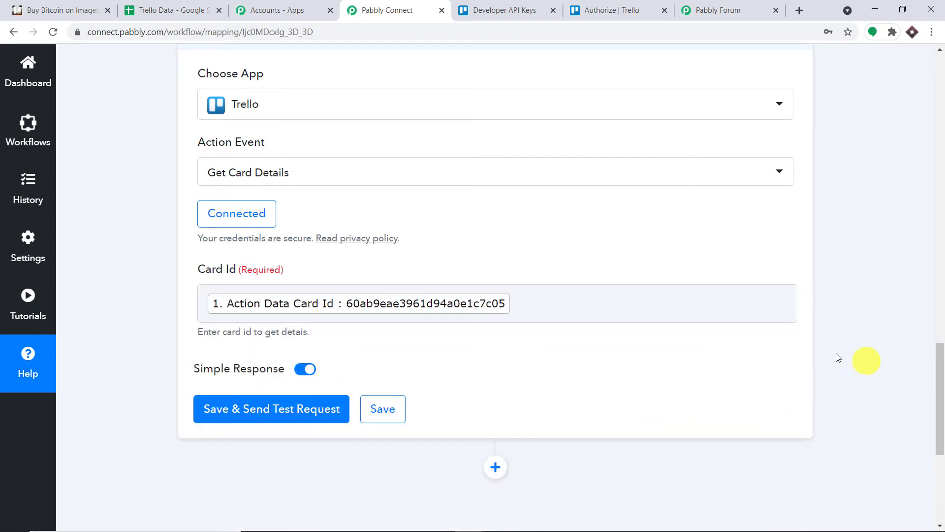
pyautogui.scroll(-3, 833, 354)
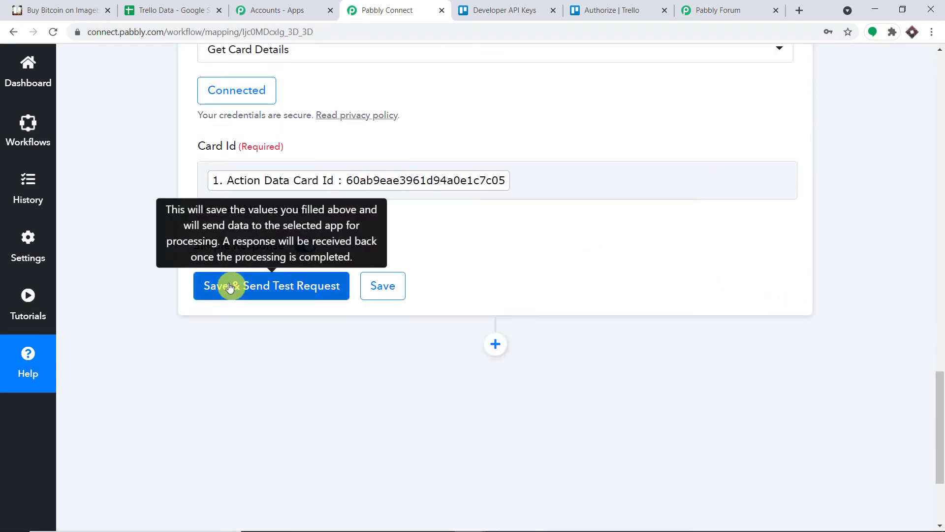
pyautogui.click(230, 287)
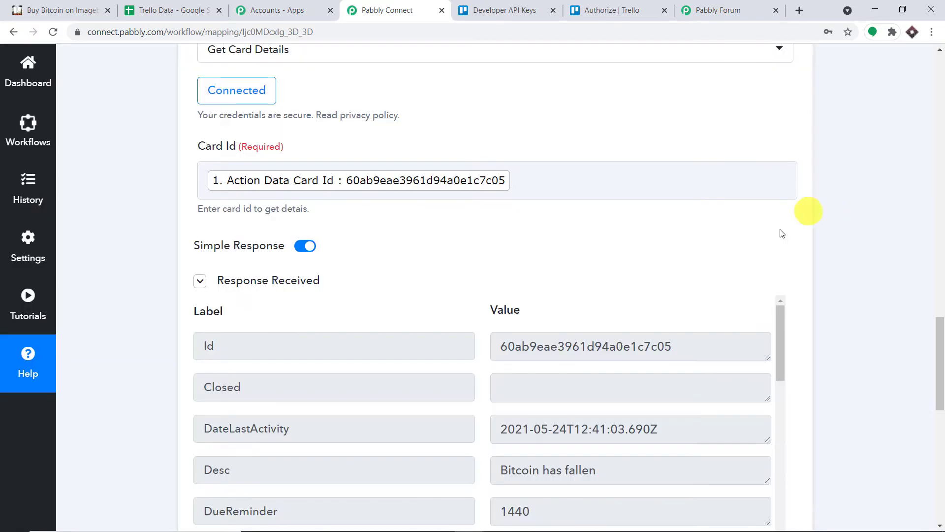
# Examine the Get Card Details response for the card's description, name, due date and URL
pyautogui.moveTo(940, 355); pyautogui.dragTo(940, 397)
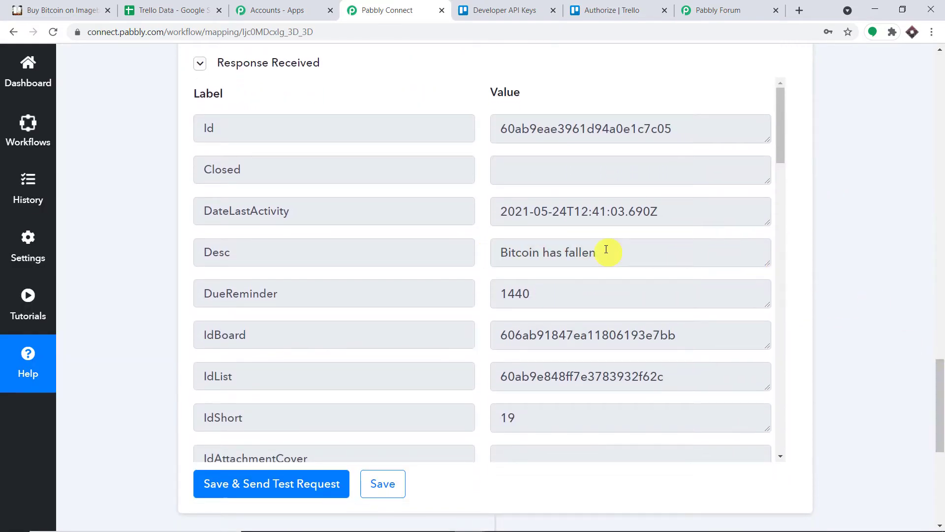
pyautogui.scroll(-6, 574, 290)
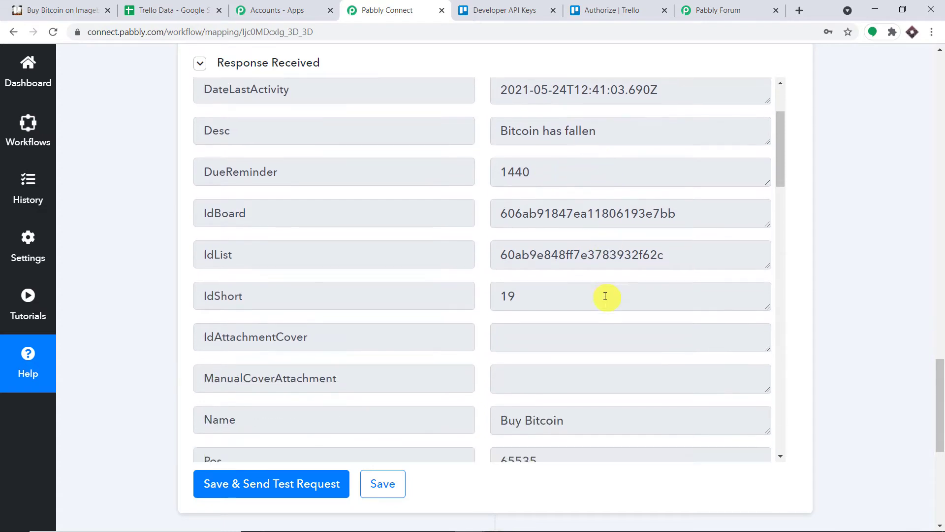
pyautogui.scroll(-5, 605, 299)
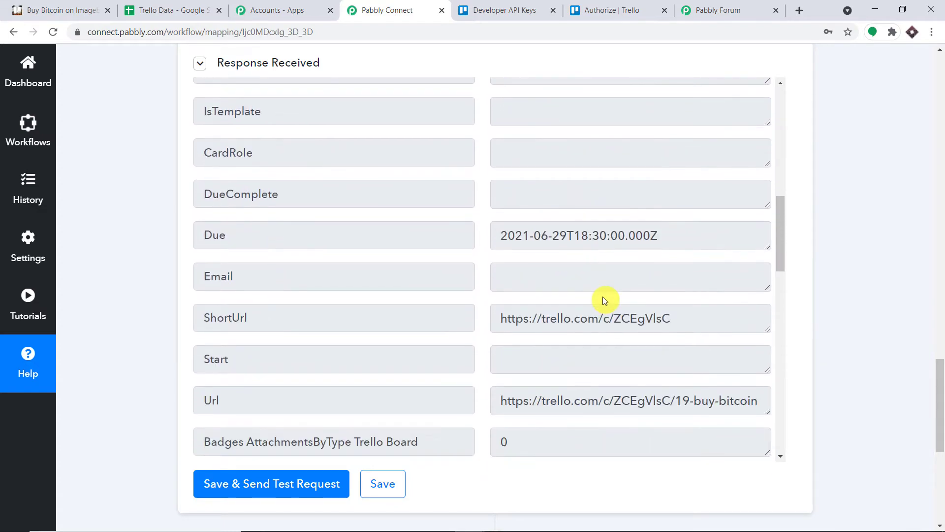
pyautogui.moveTo(758, 244); pyautogui.dragTo(415, 239)
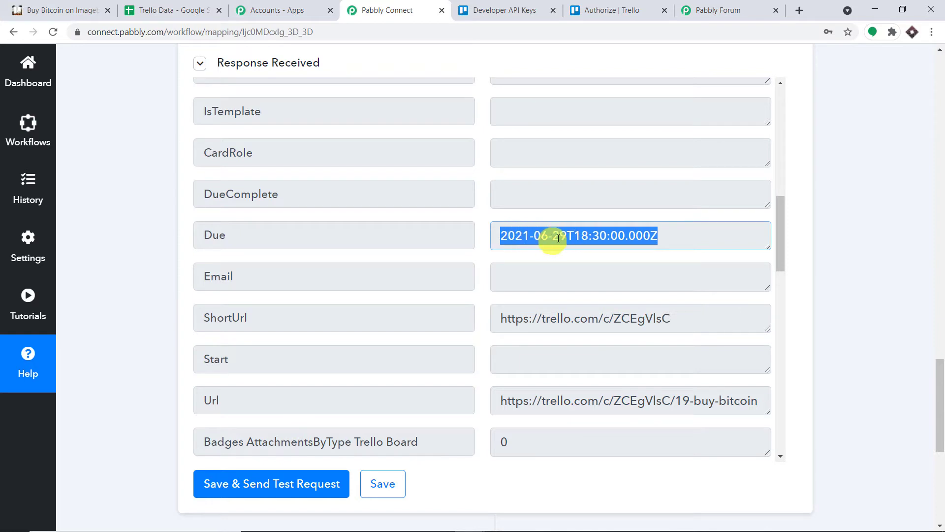
pyautogui.click(835, 226)
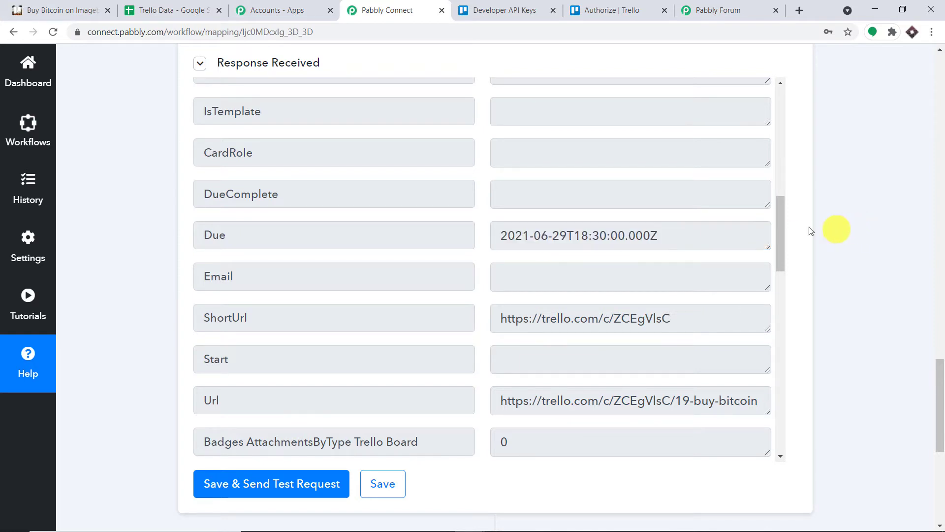
pyautogui.scroll(-1, 605, 233)
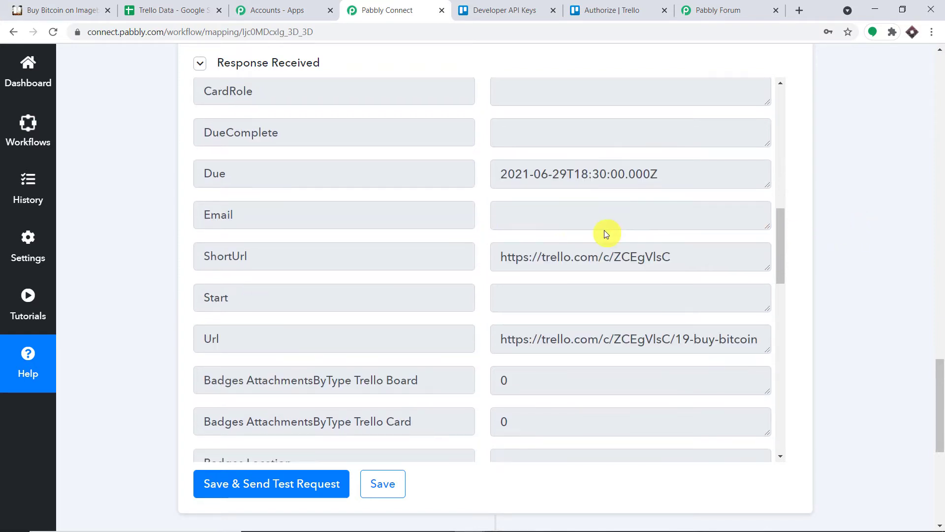
pyautogui.scroll(-3, 604, 228)
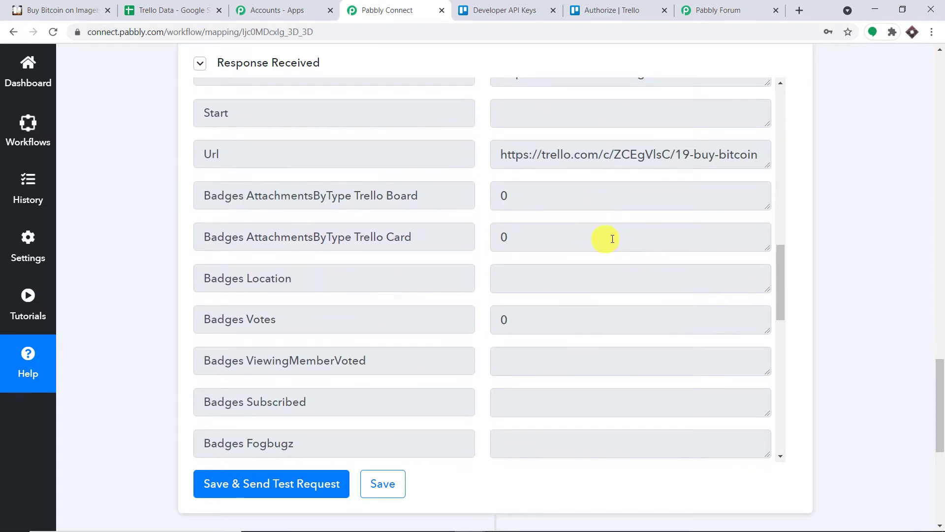
pyautogui.moveTo(939, 374); pyautogui.dragTo(940, 431)
# Open Google Sheets in a new browser tab and create a blank spreadsheet
pyautogui.click(800, 10)
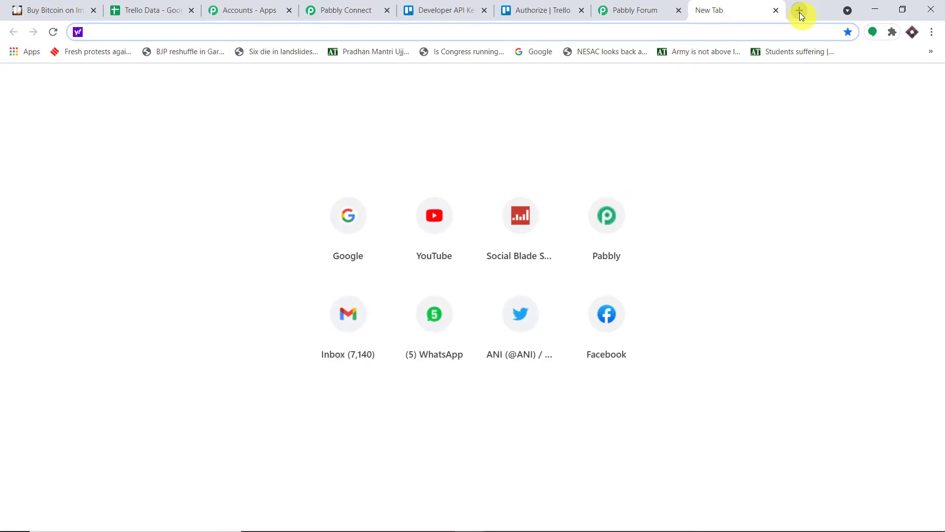
pyautogui.write('google.com')
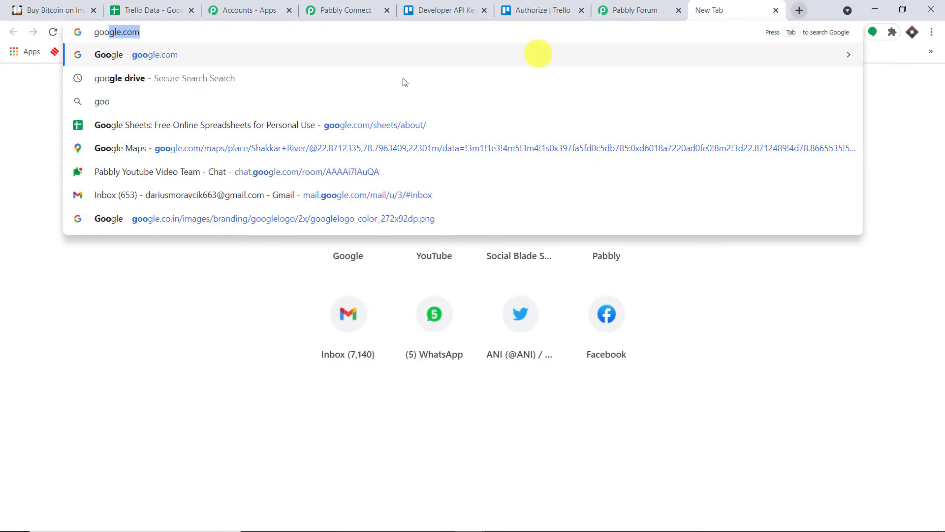
pyautogui.click(335, 116)
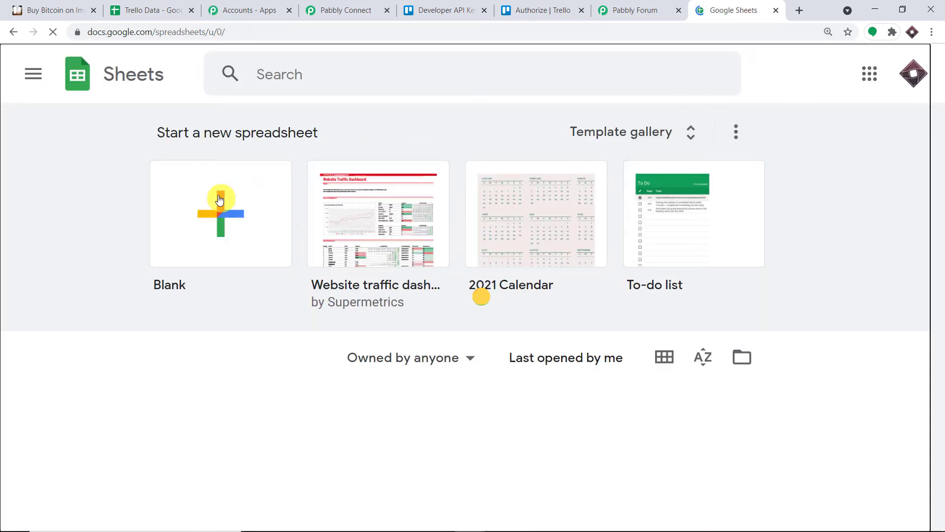
pyautogui.click(220, 200)
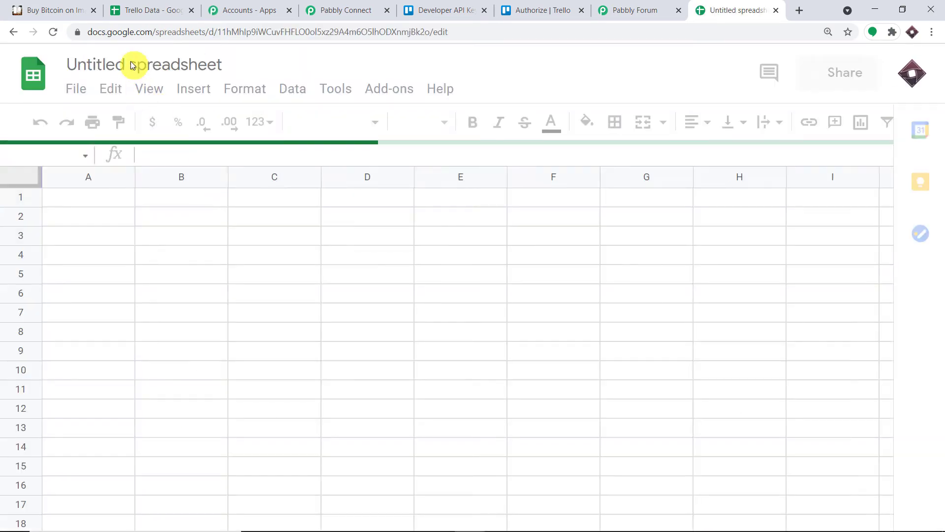
# Rename the untitled spreadsheet as Trello New Data
pyautogui.click(138, 64)
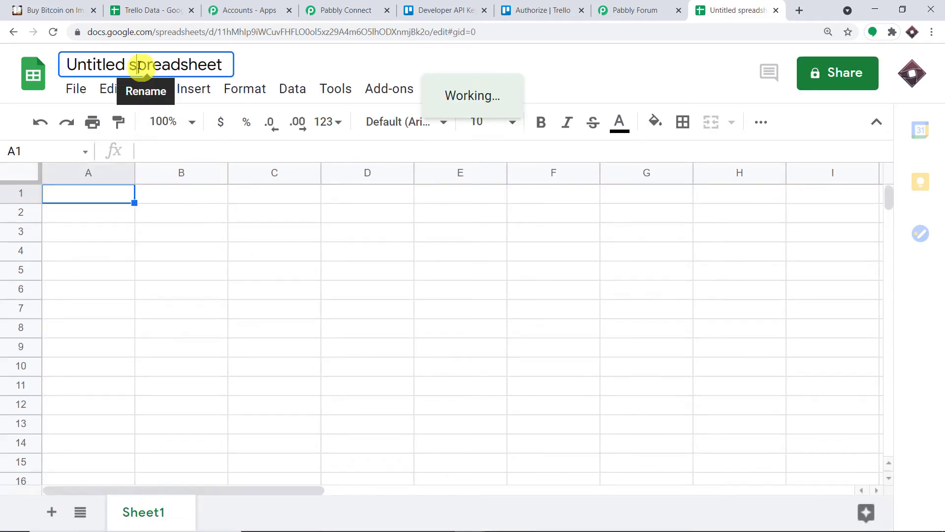
pyautogui.tripleClick(140, 65)
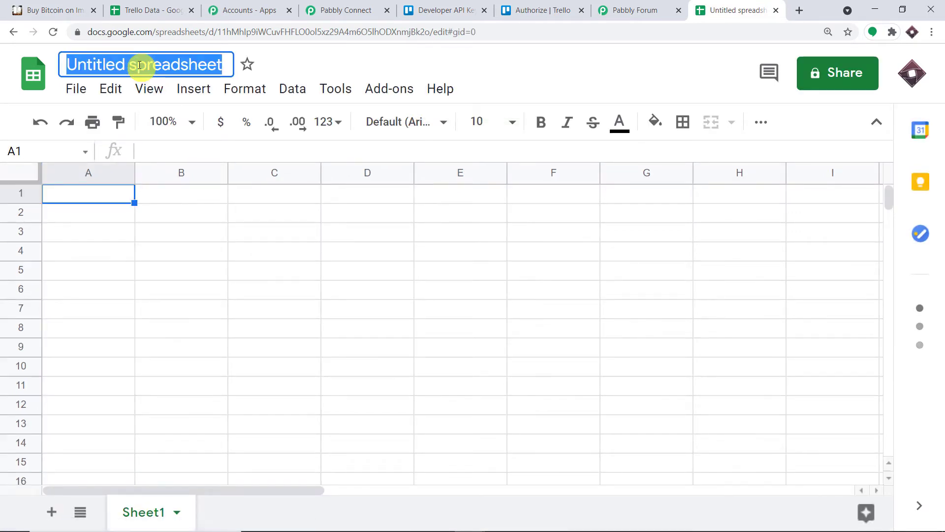
pyautogui.press('BackSpace')
pyautogui.write('Trello ')
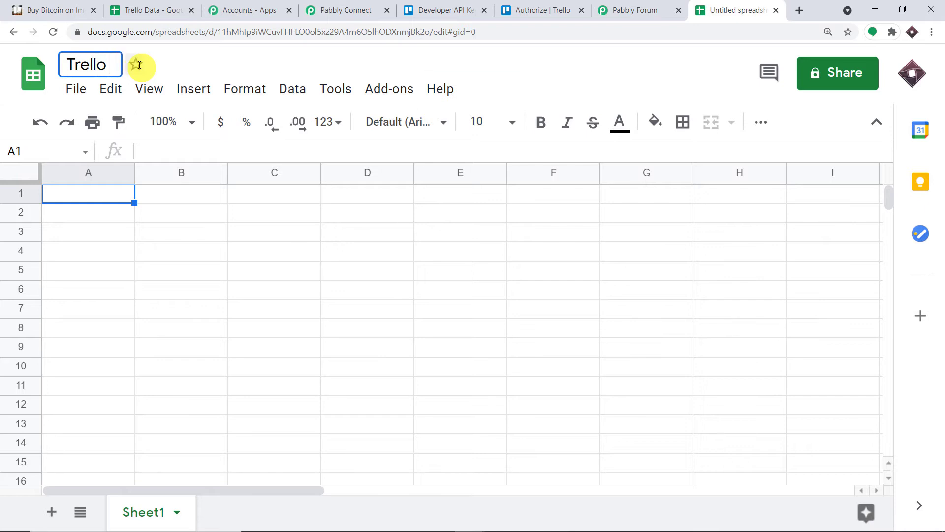
pyautogui.write('Inc')
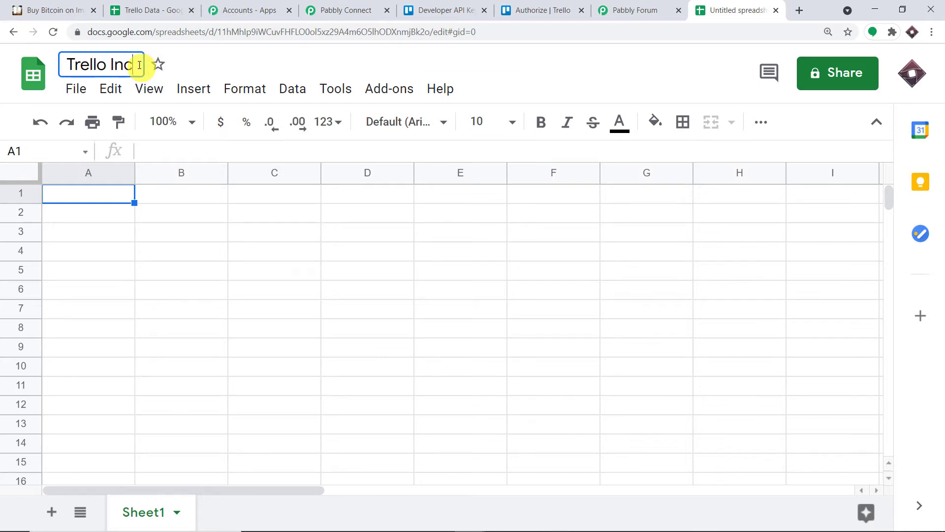
pyautogui.write('omming')
pyautogui.press('BackSpace')
pyautogui.press('BackSpace')
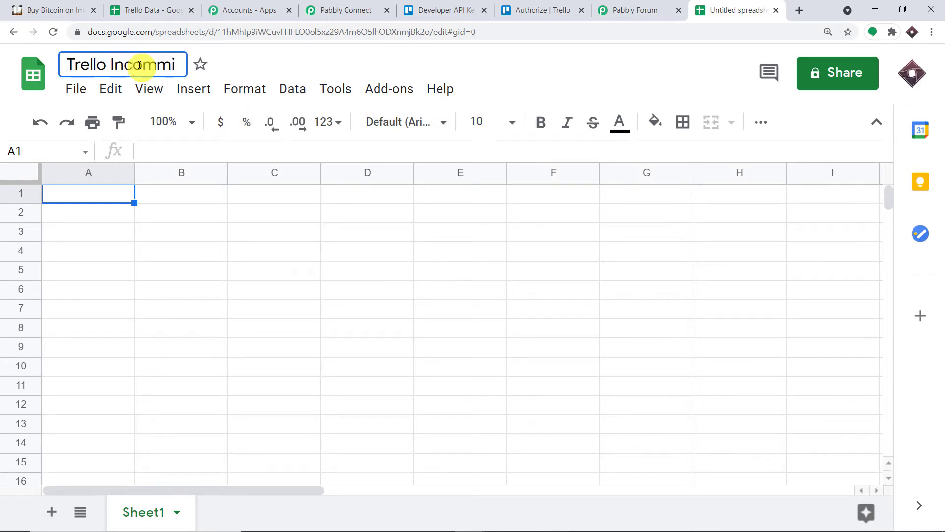
pyautogui.press('BackSpace')
pyautogui.press('BackSpace')
pyautogui.press('BackSpace')
pyautogui.press('BackSpace')
pyautogui.press('BackSpace')
pyautogui.press('BackSpace')
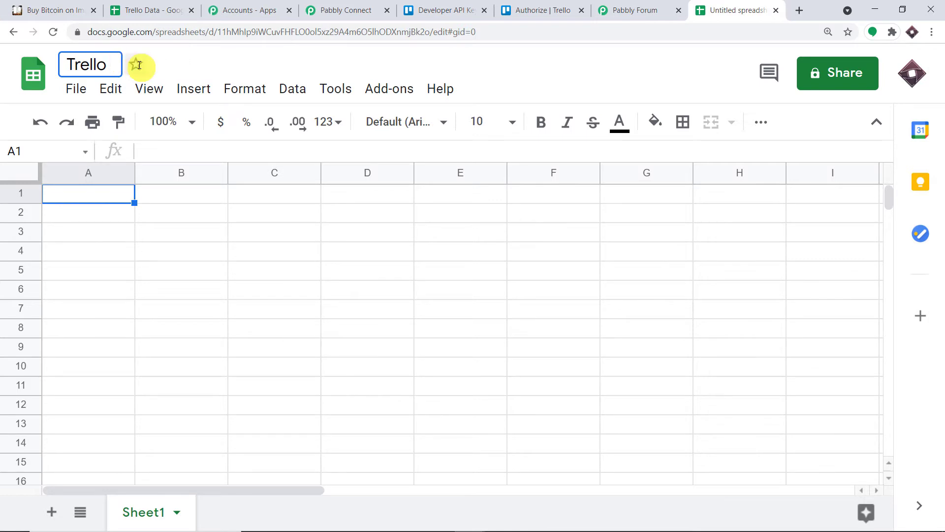
pyautogui.write('New Data')
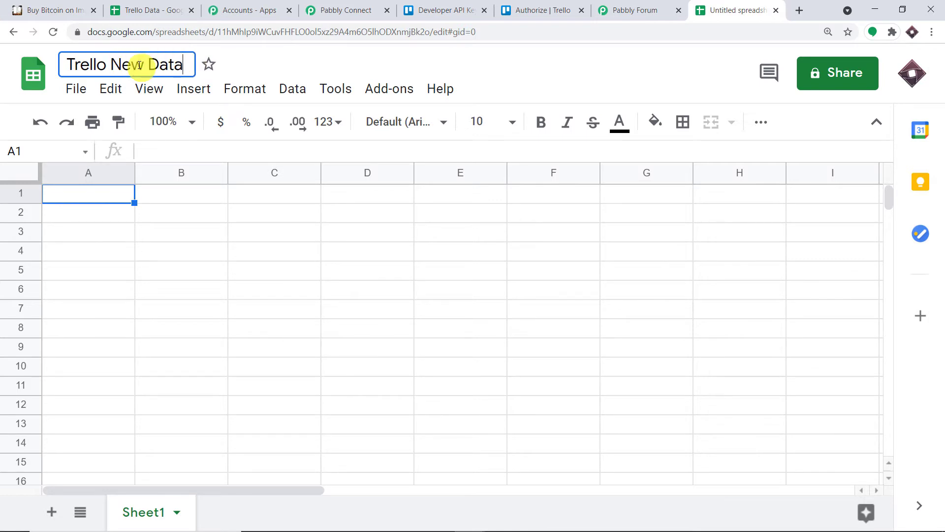
# Enter the column headers Name of Card in A1 and Description of Card in B1
pyautogui.click(73, 193)
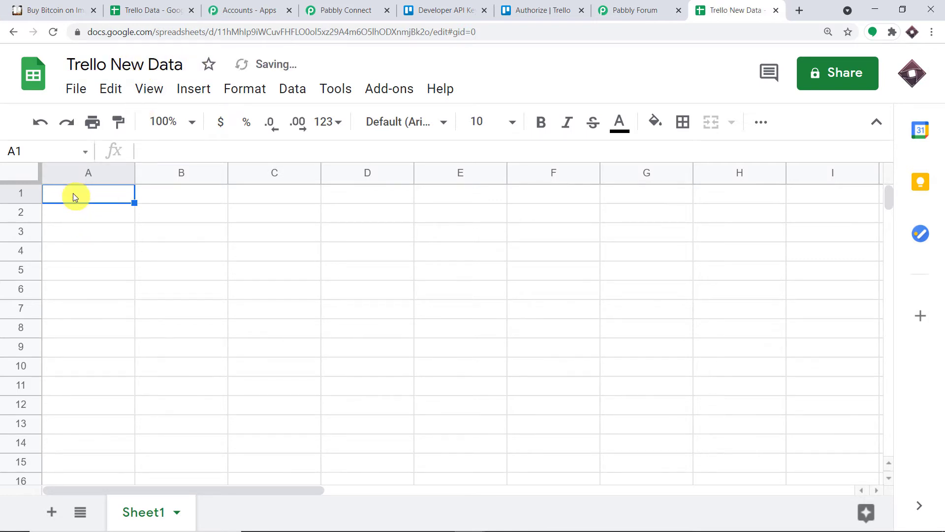
pyautogui.write('Name')
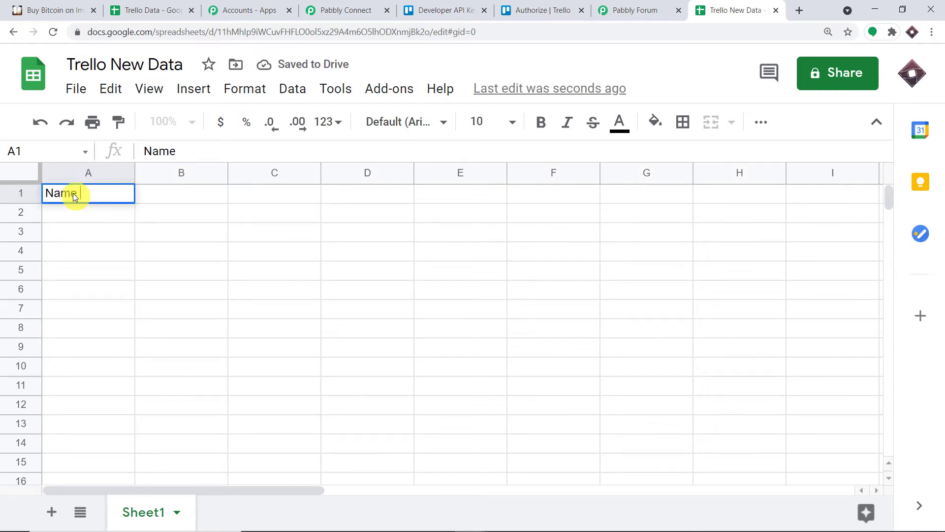
pyautogui.write(' of Card')
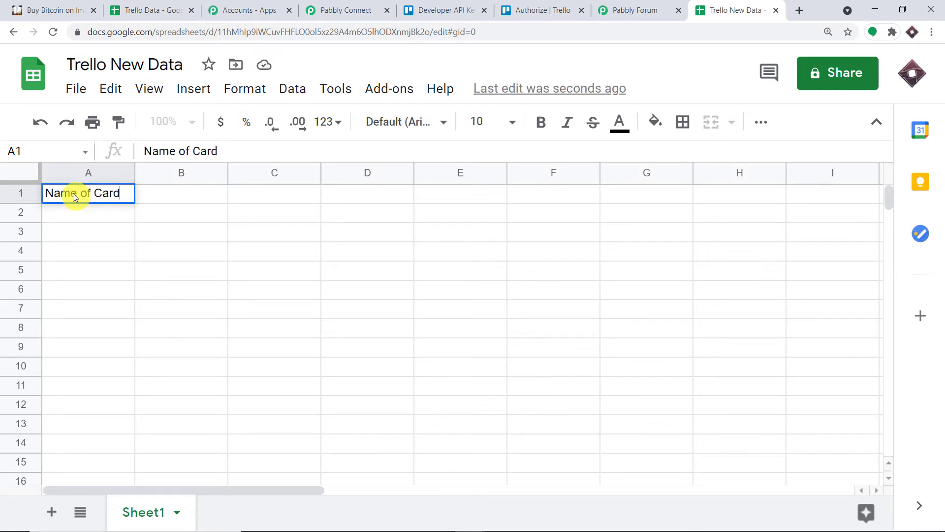
pyautogui.click(147, 191)
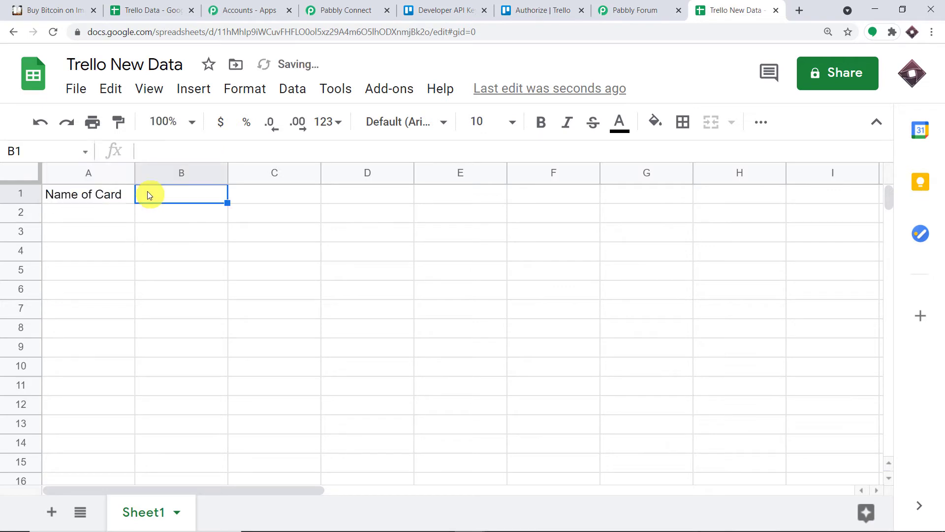
pyautogui.write('Descr')
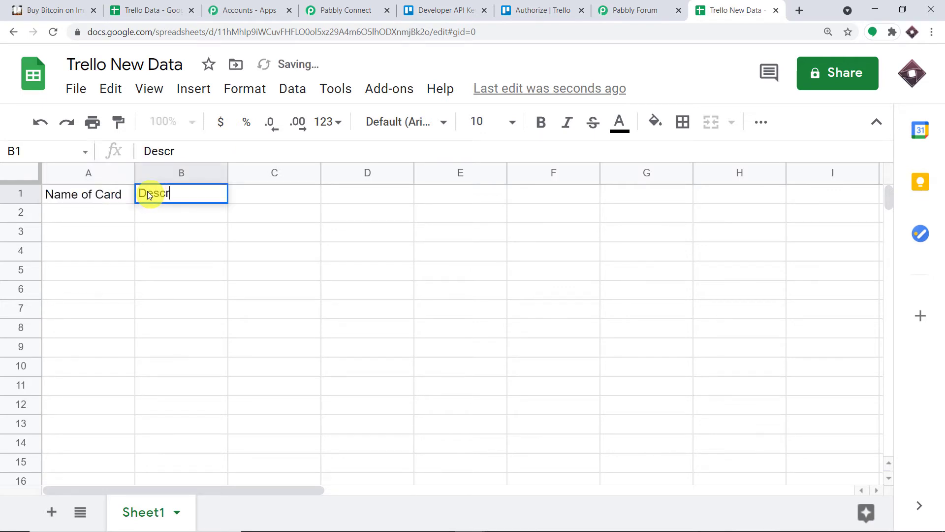
pyautogui.write('iption of ')
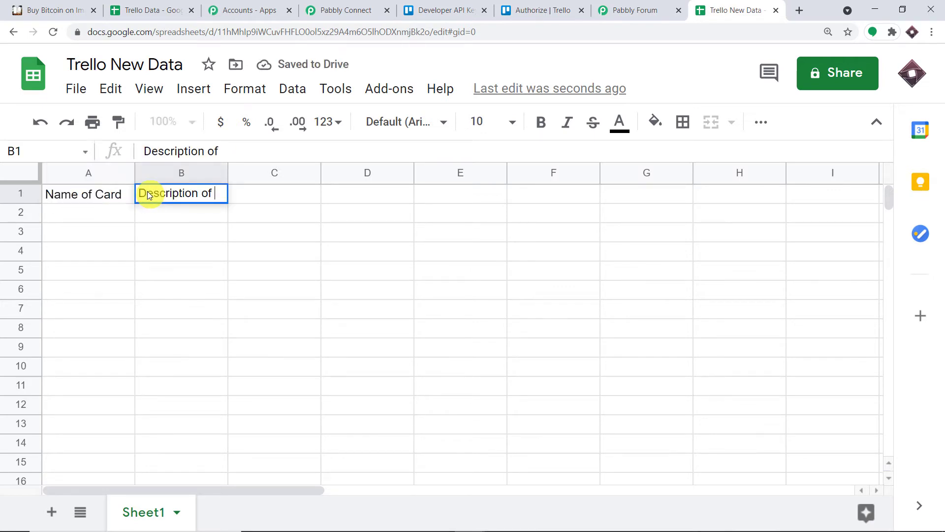
pyautogui.write('Card')
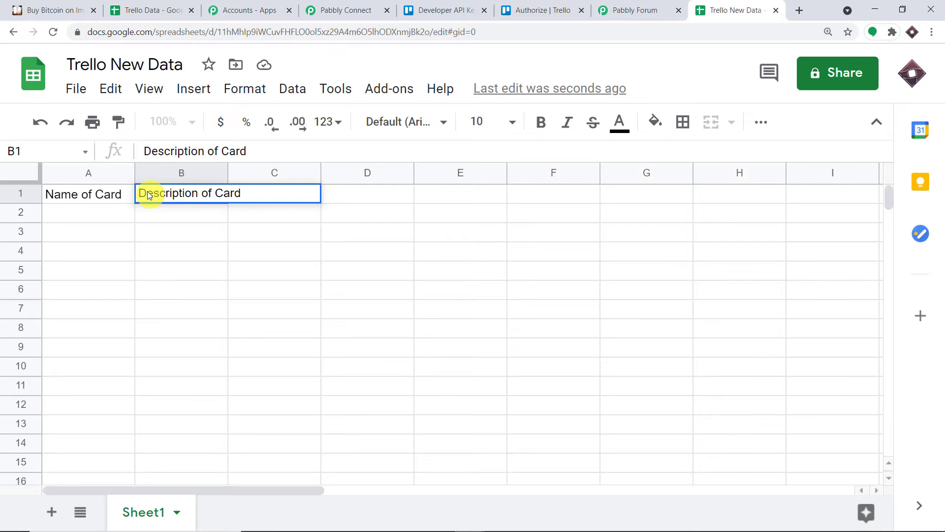
pyautogui.press('Return')
# Enter the column headers Due Date in C1 and Time of Creation in D1
pyautogui.click(253, 196)
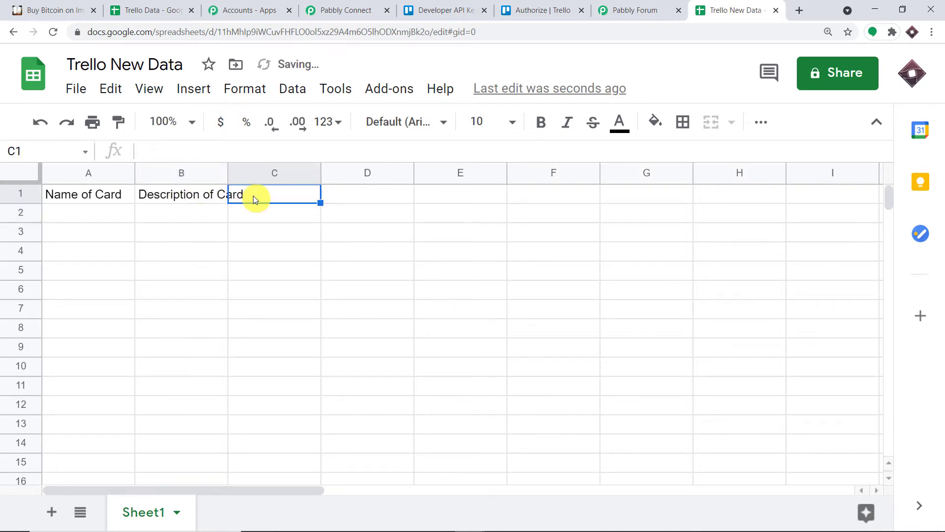
pyautogui.write('D')
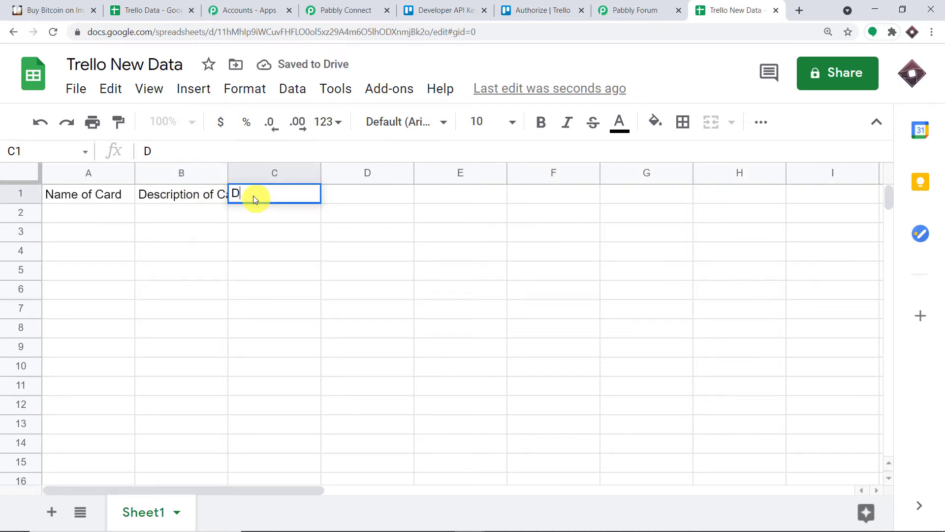
pyautogui.write('ue Date')
pyautogui.click(367, 187)
pyautogui.write('T')
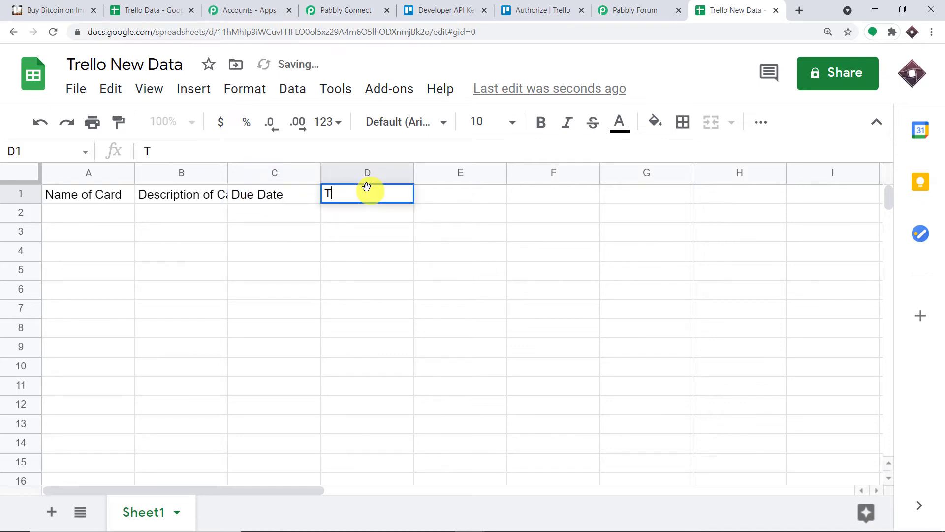
pyautogui.write('ime o')
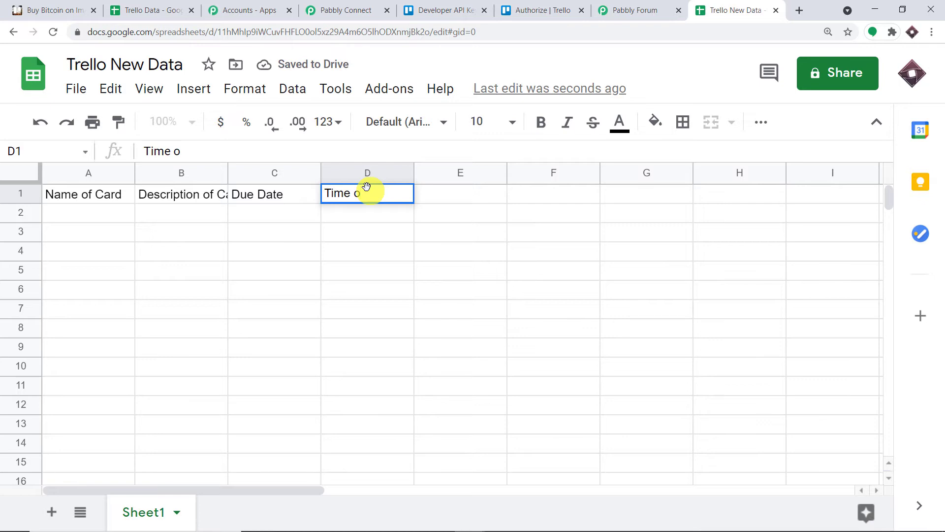
pyautogui.write('f Creation')
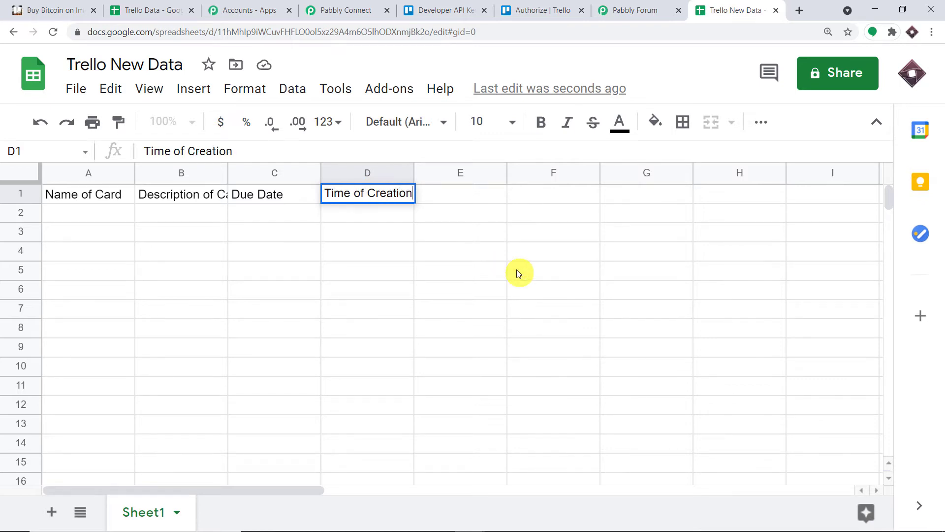
pyautogui.click(516, 270)
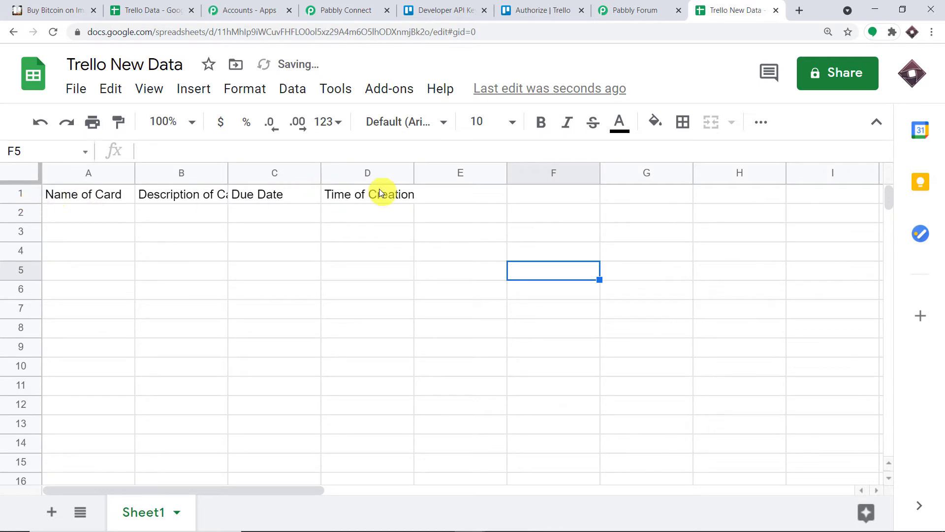
# Make the header cells A1:E1 bold and widen columns A, B and C to fit their headers
pyautogui.moveTo(460, 194); pyautogui.dragTo(58, 193)
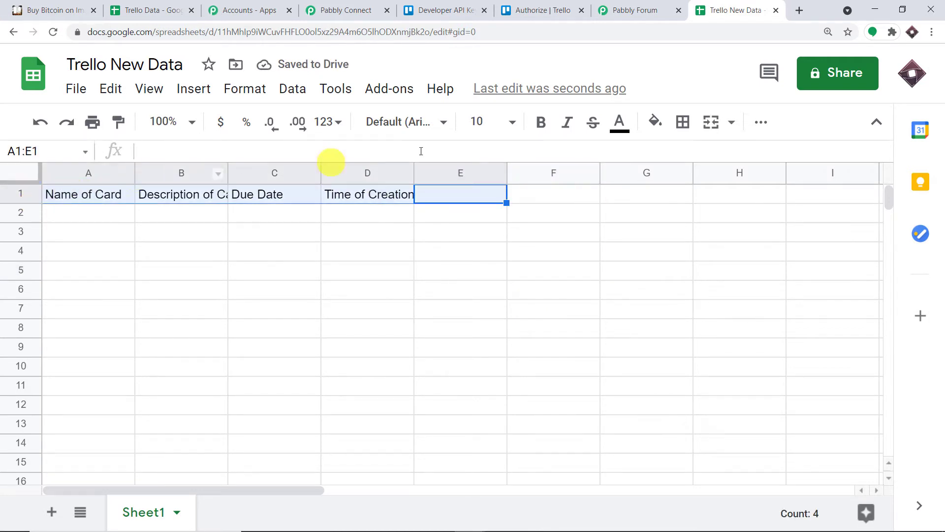
pyautogui.click(541, 121)
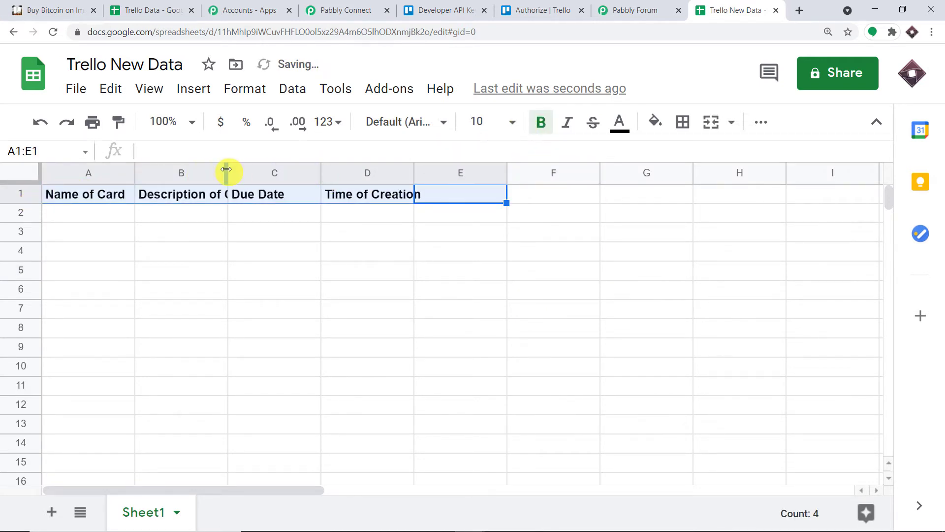
pyautogui.moveTo(226, 168); pyautogui.dragTo(301, 171)
pyautogui.moveTo(395, 169); pyautogui.dragTo(480, 175)
pyautogui.moveTo(155, 170); pyautogui.dragTo(194, 173)
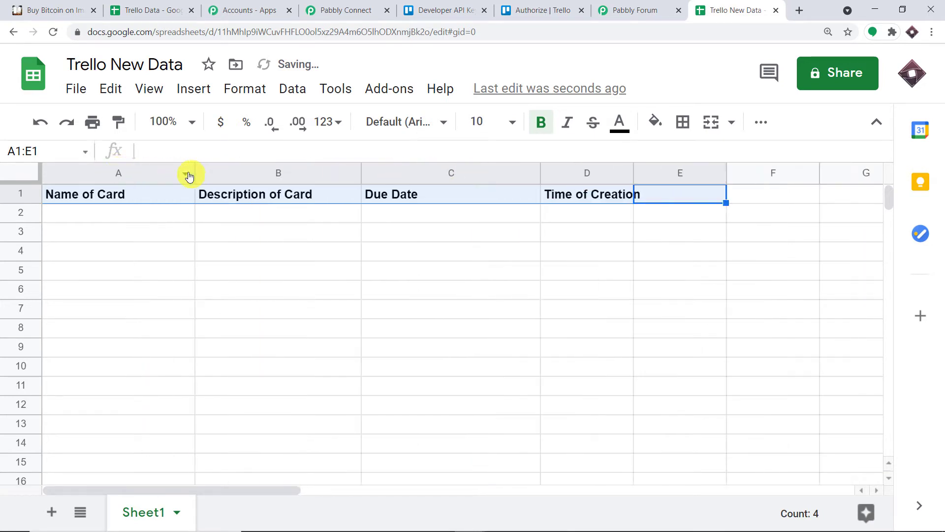
pyautogui.click(531, 269)
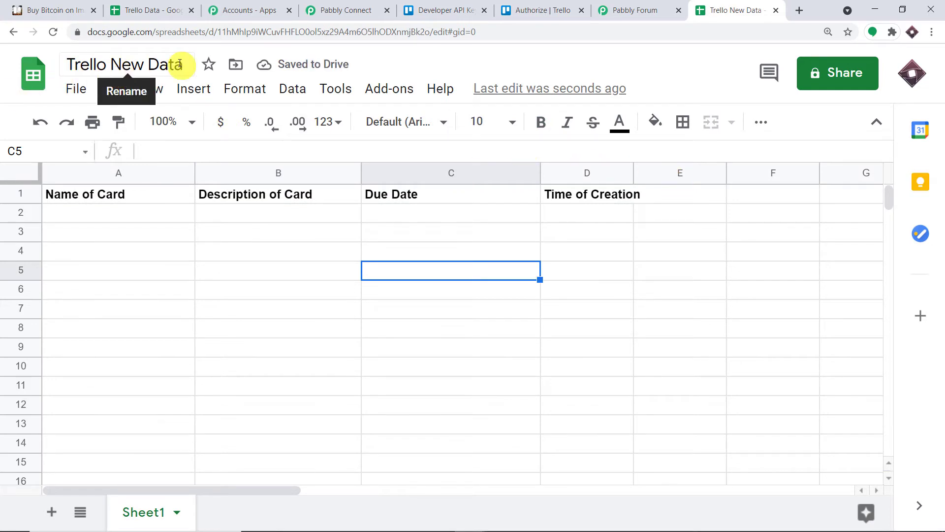
# Switch to Pabbly Connect and add a new action step after Get Card Details with Google Sheets as its app
pyautogui.click(350, 8)
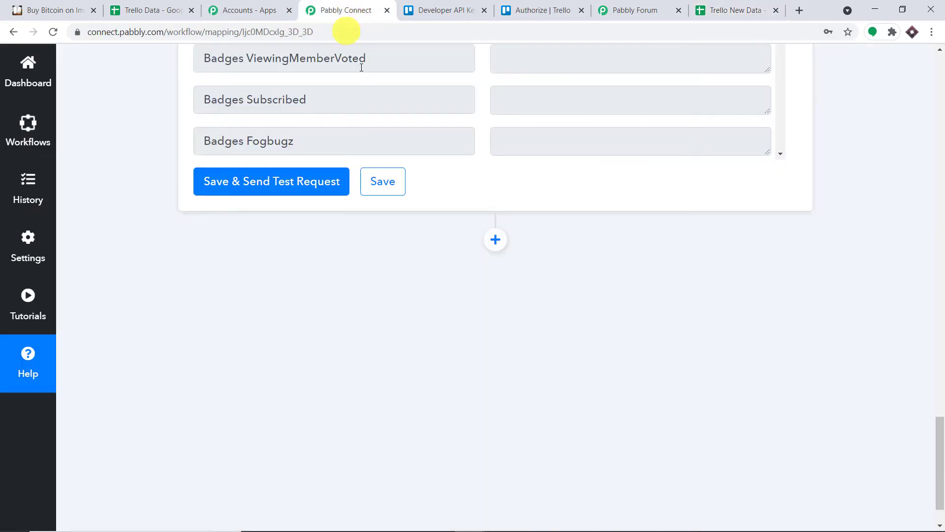
pyautogui.click(494, 239)
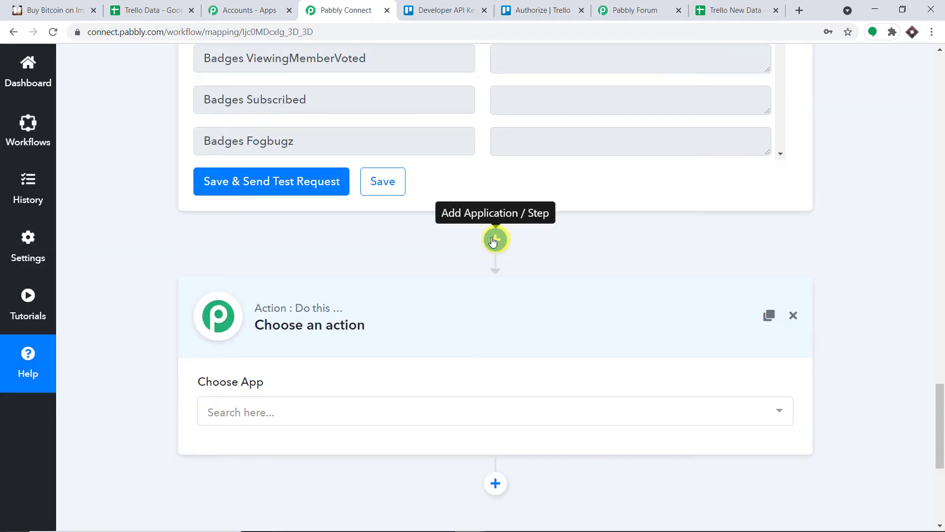
pyautogui.scroll(-1, 406, 292)
pyautogui.scroll(-1, 406, 292)
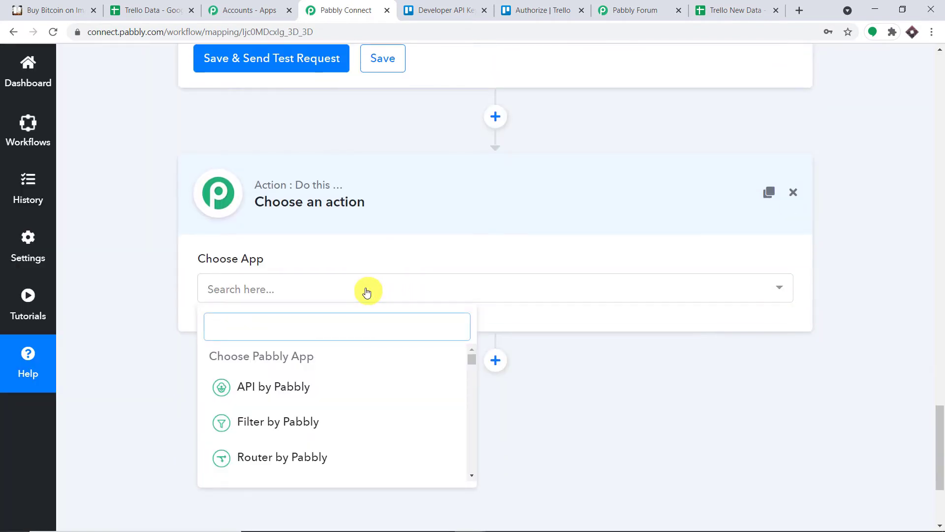
pyautogui.write('googl')
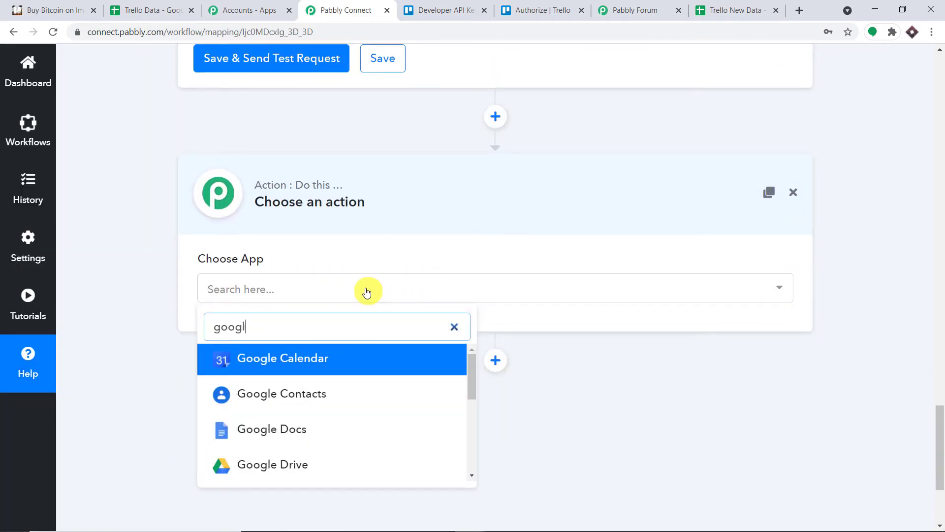
pyautogui.write('e shh')
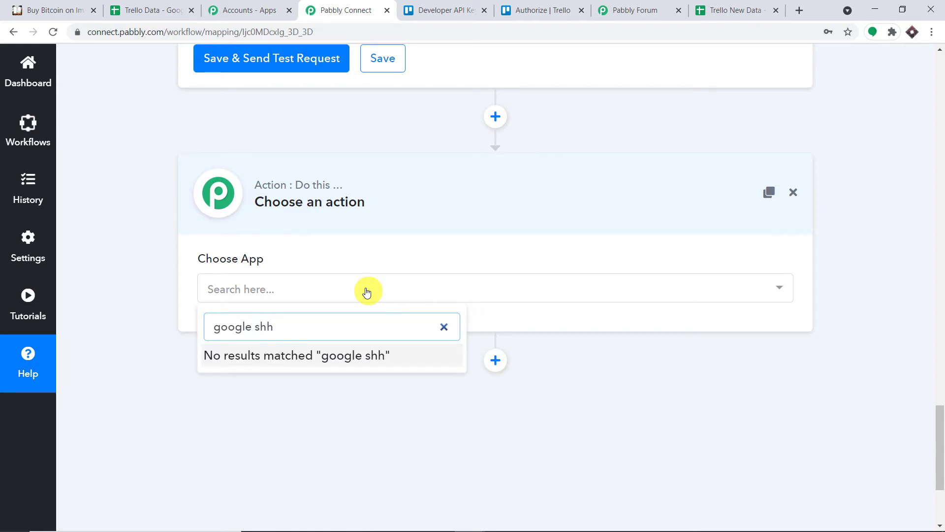
pyautogui.press('BackSpace')
pyautogui.click(340, 358)
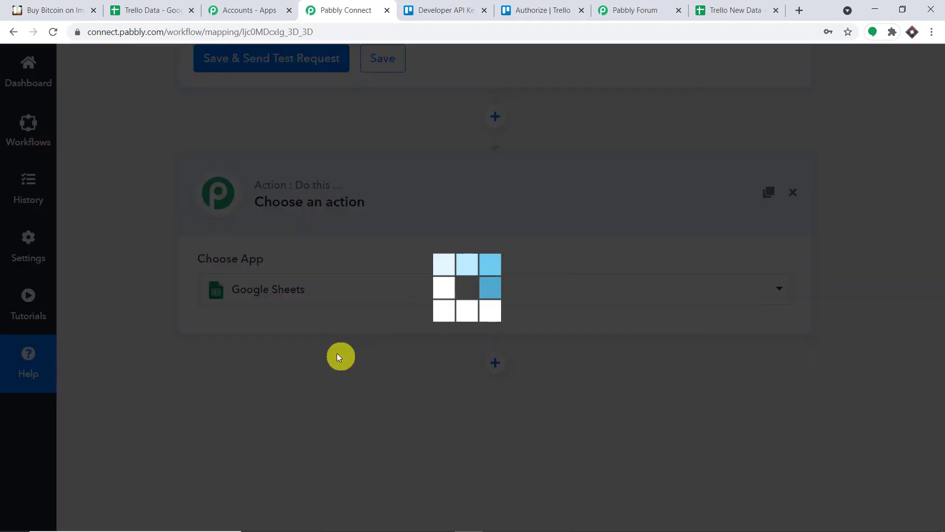
# Set the Google Sheets action event to Add New Row and check the column headers in the Trello New Data spreadsheet
pyautogui.click(412, 359)
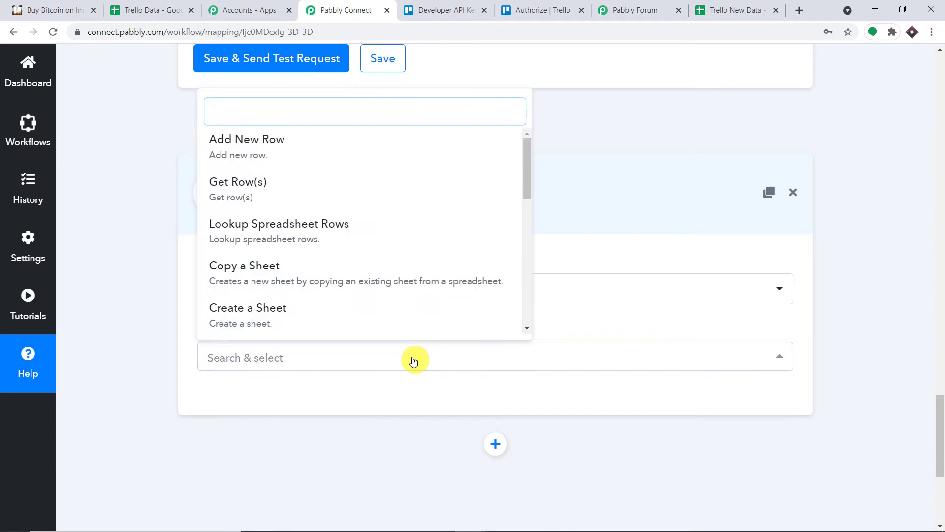
pyautogui.click(399, 160)
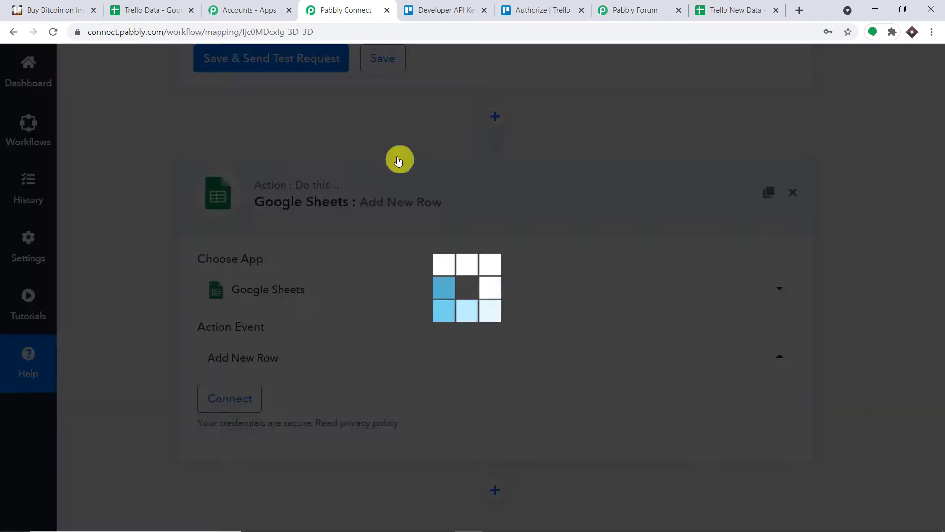
pyautogui.scroll(-3, 639, 180)
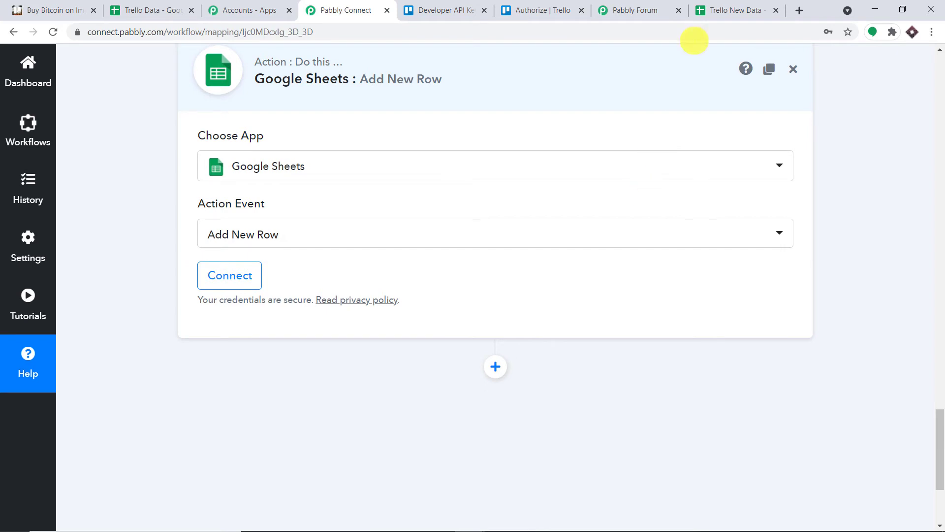
pyautogui.click(707, 10)
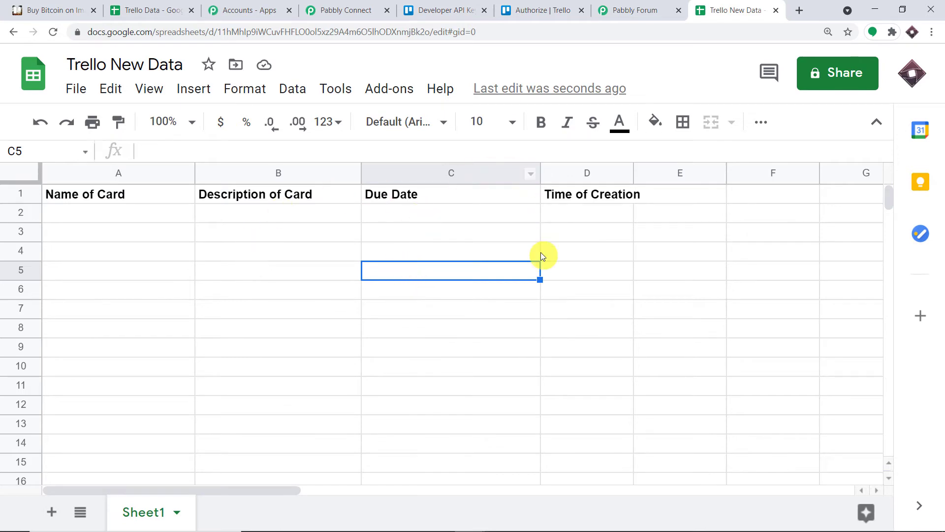
pyautogui.click(327, 9)
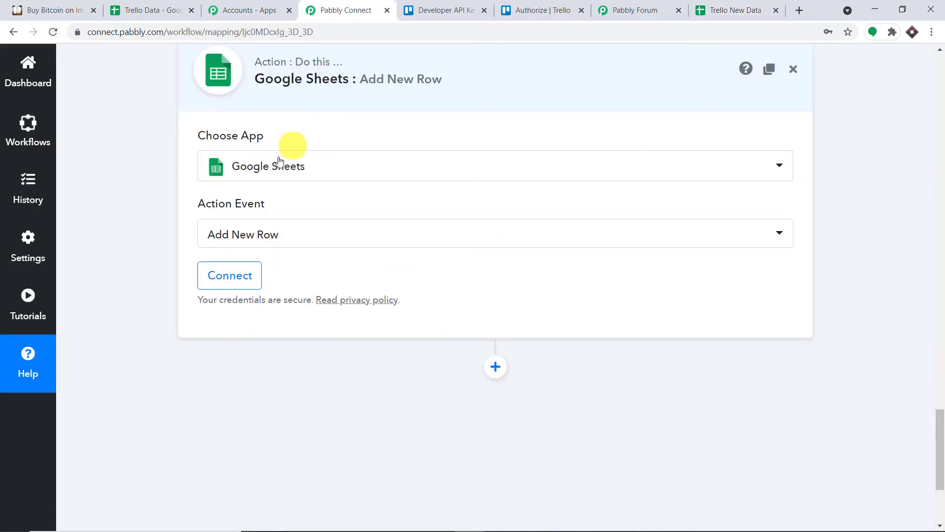
# Connect a Google Sheets account to the Add New Row action by choosing the Google account and allowing Pabbly Connect Sheets access
pyautogui.click(219, 268)
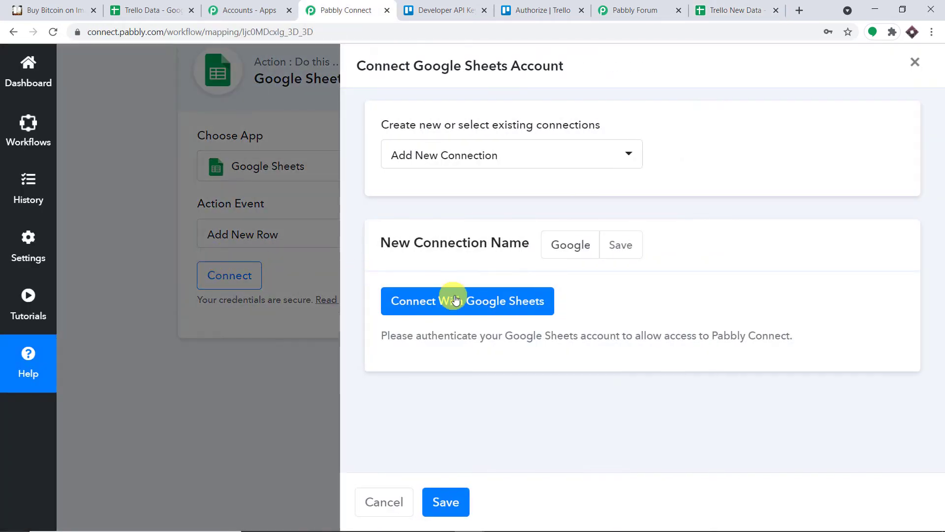
pyautogui.click(455, 300)
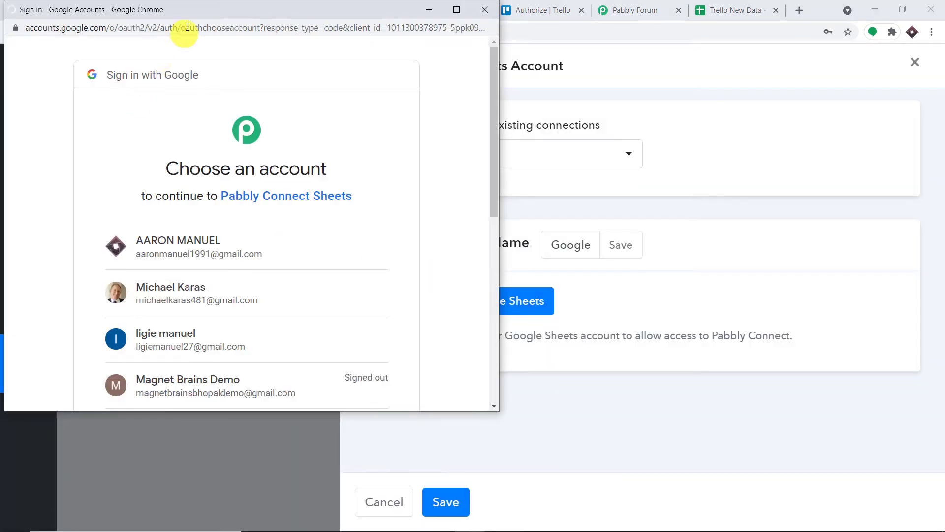
pyautogui.moveTo(218, 12); pyautogui.dragTo(663, 90)
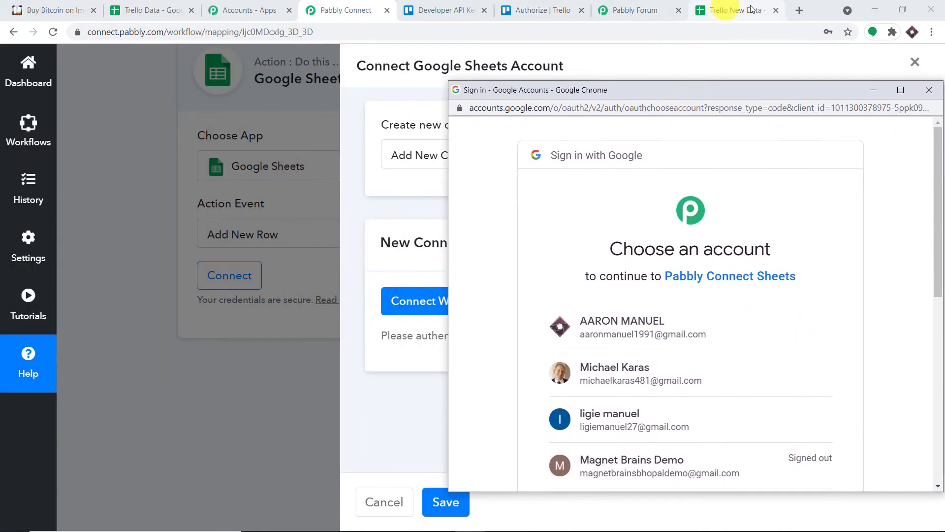
pyautogui.click(612, 329)
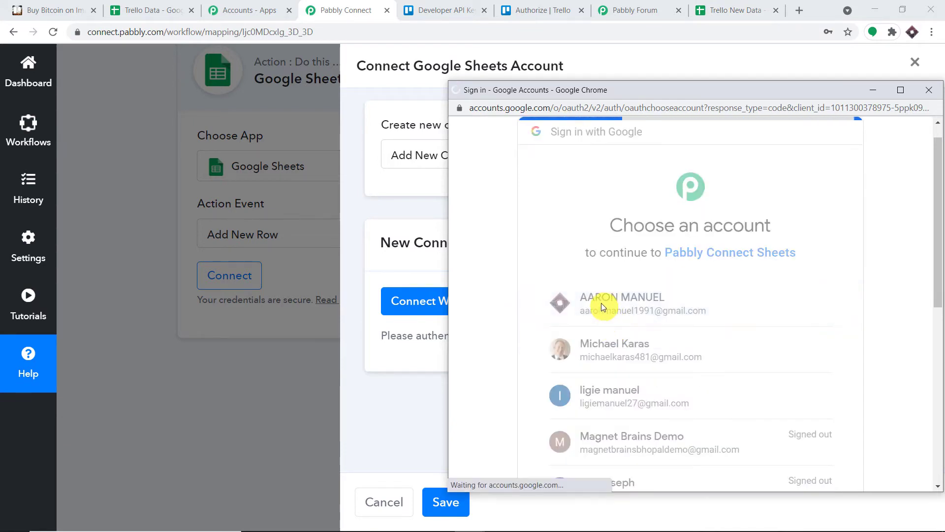
pyautogui.scroll(-3, 625, 280)
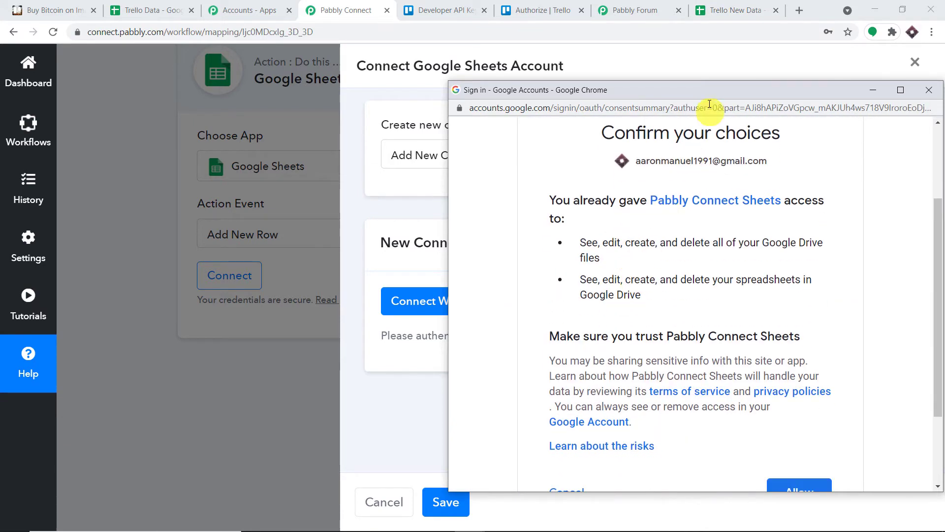
pyautogui.moveTo(714, 93); pyautogui.dragTo(599, 54)
pyautogui.scroll(-3, 653, 251)
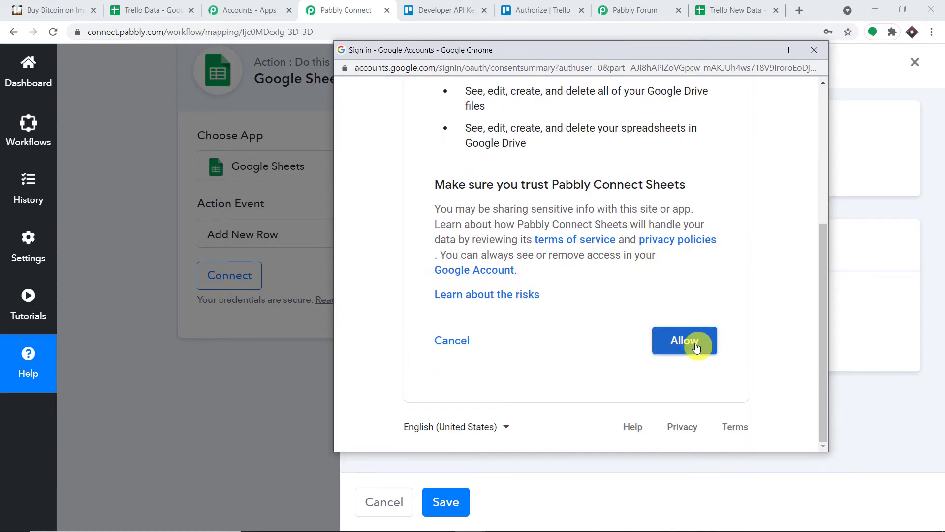
pyautogui.click(696, 344)
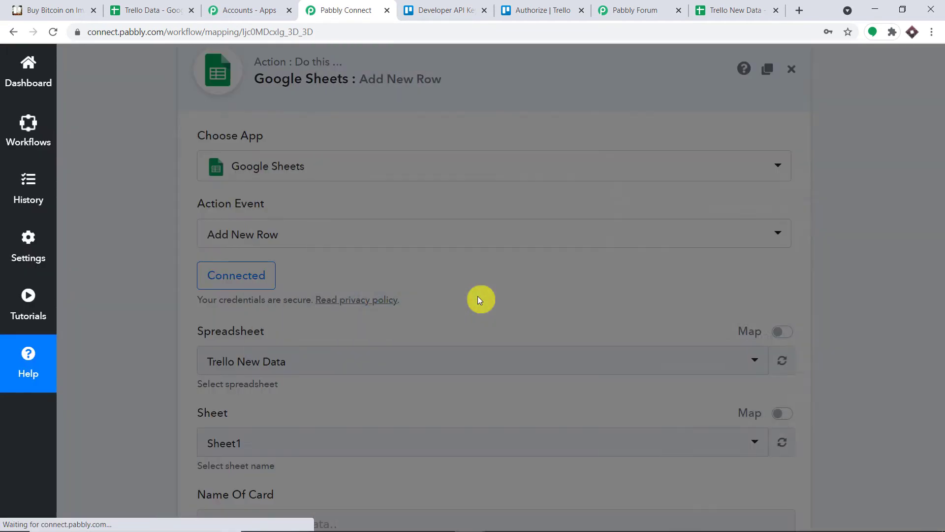
# Close the old Trello Data spreadsheet, check the headers in Trello New Data, and return to the Pabbly Connect workflow
pyautogui.scroll(-4, 485, 295)
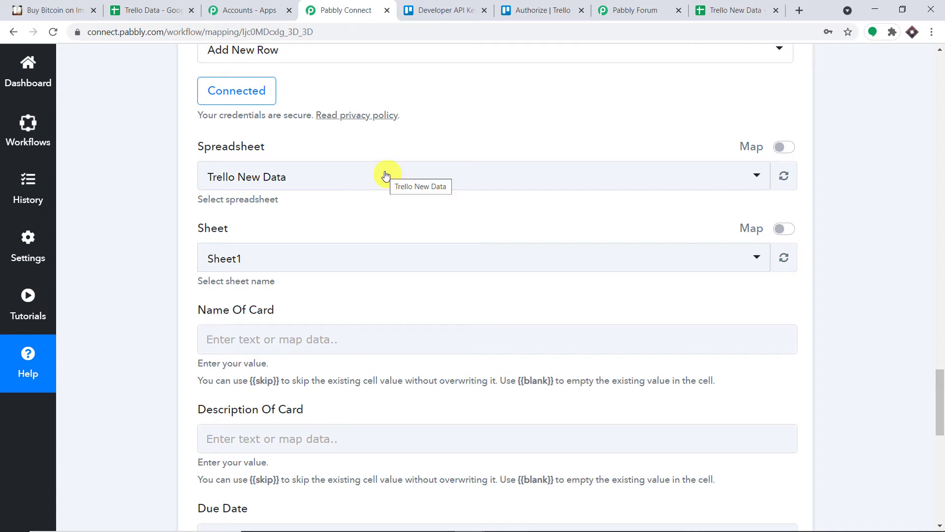
pyautogui.click(167, 10)
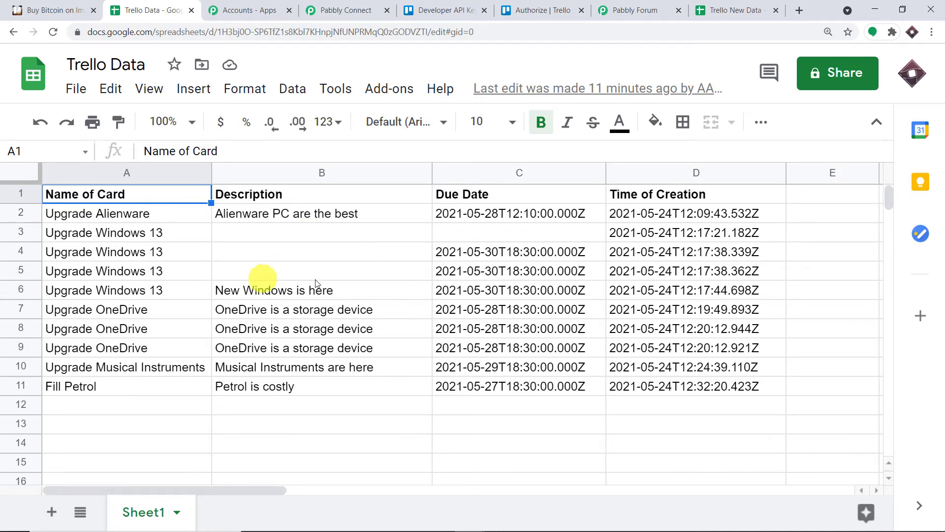
pyautogui.click(190, 11)
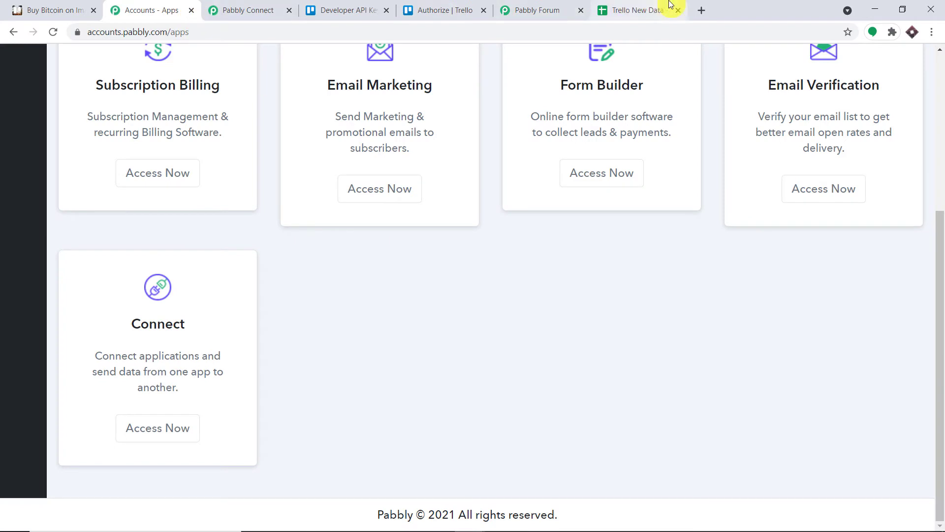
pyautogui.click(606, 5)
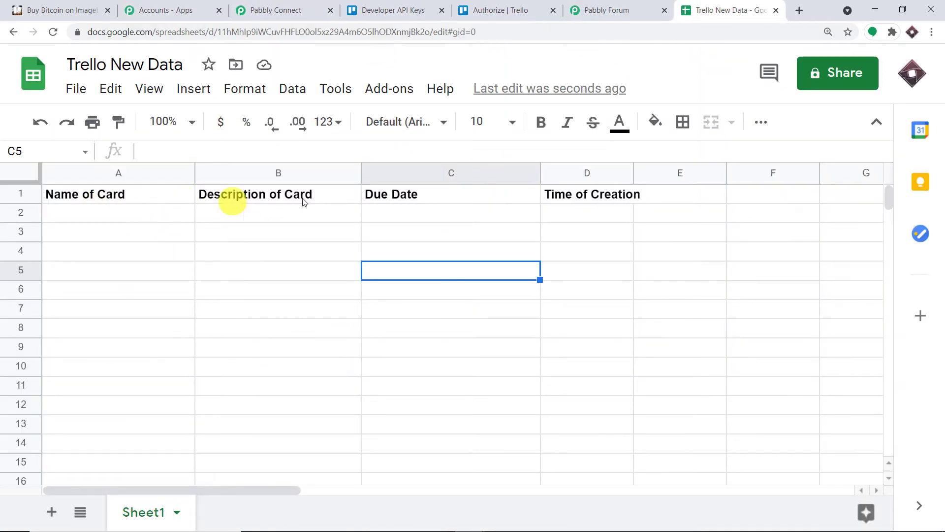
pyautogui.click(293, 8)
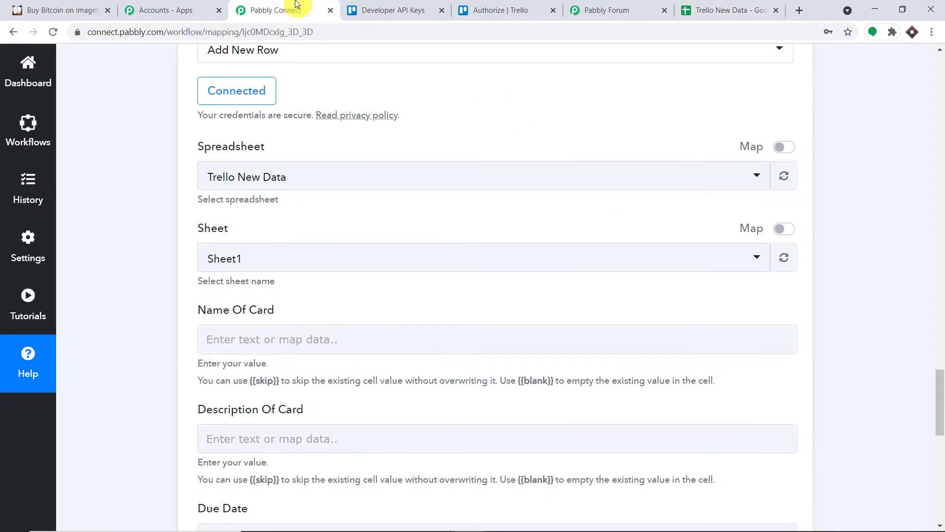
# Map the Name Of Card field to Action Data Card Name from the Trello New Card response
pyautogui.scroll(-3, 433, 218)
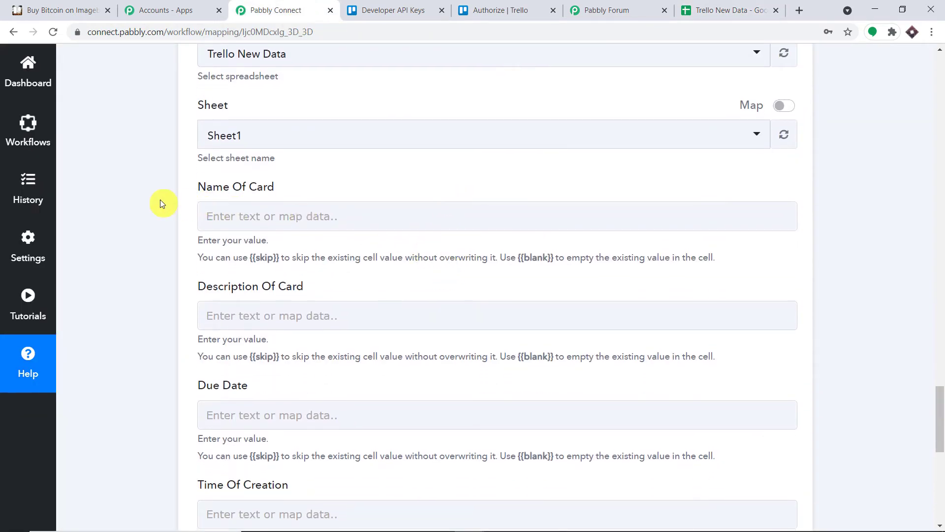
pyautogui.scroll(-1, 298, 413)
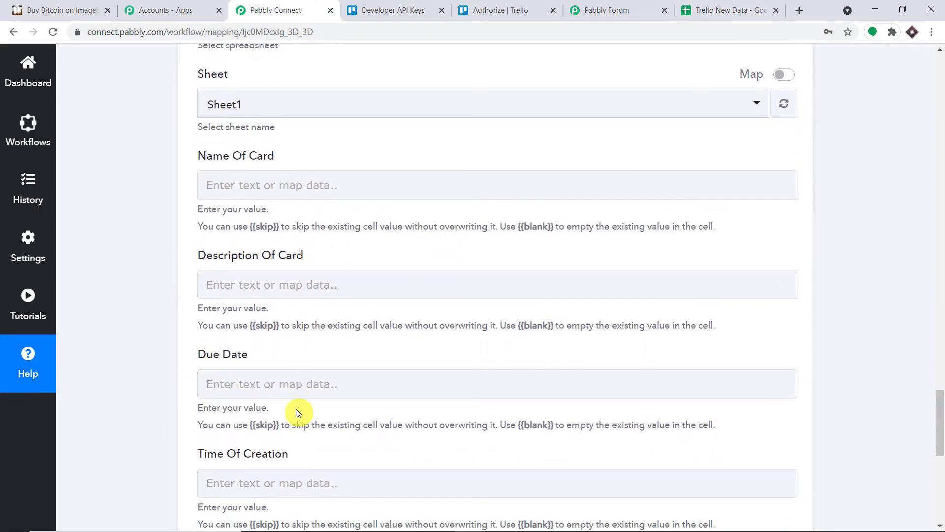
pyautogui.scroll(-1, 298, 412)
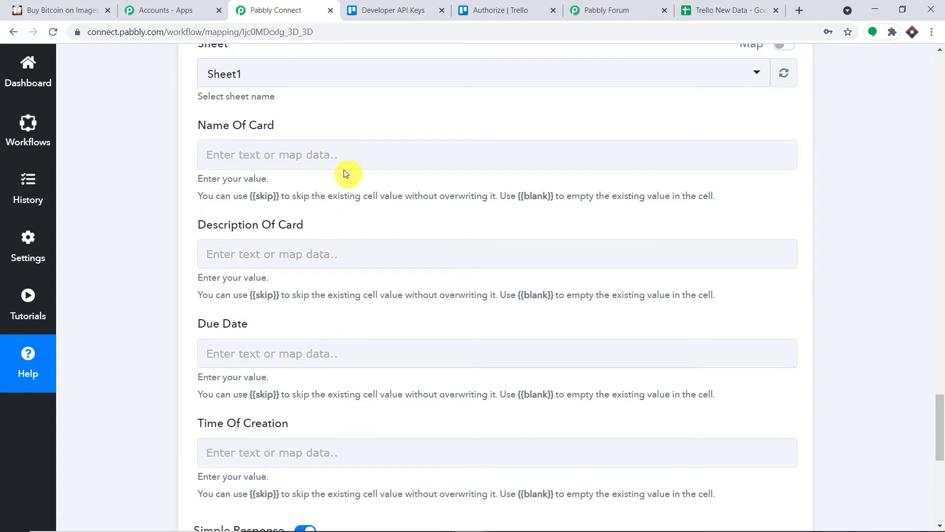
pyautogui.click(330, 157)
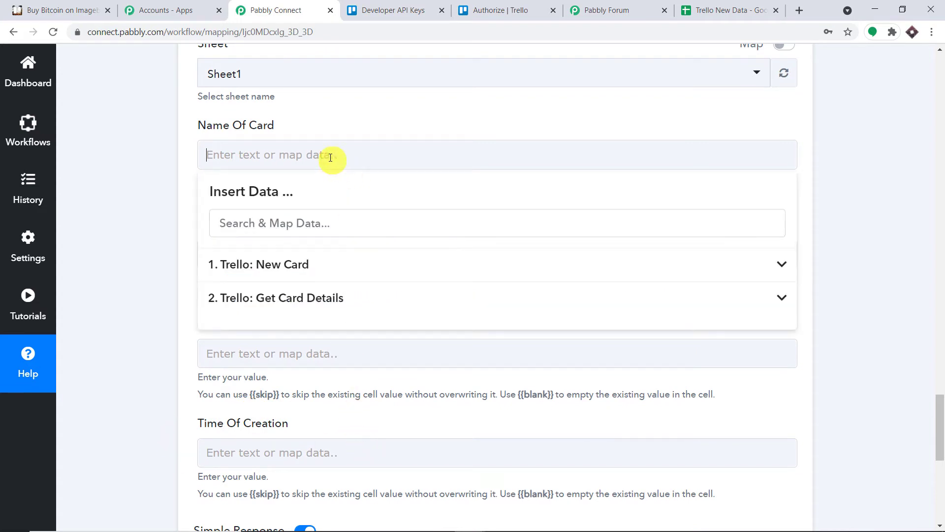
pyautogui.click(312, 259)
pyautogui.scroll(-2, 397, 374)
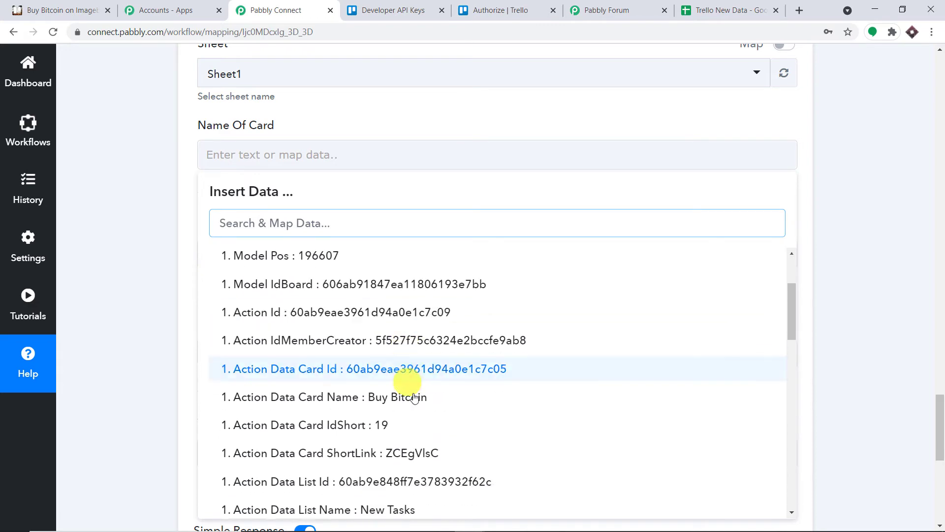
pyautogui.click(428, 392)
pyautogui.click(840, 175)
pyautogui.scroll(-5, 737, 287)
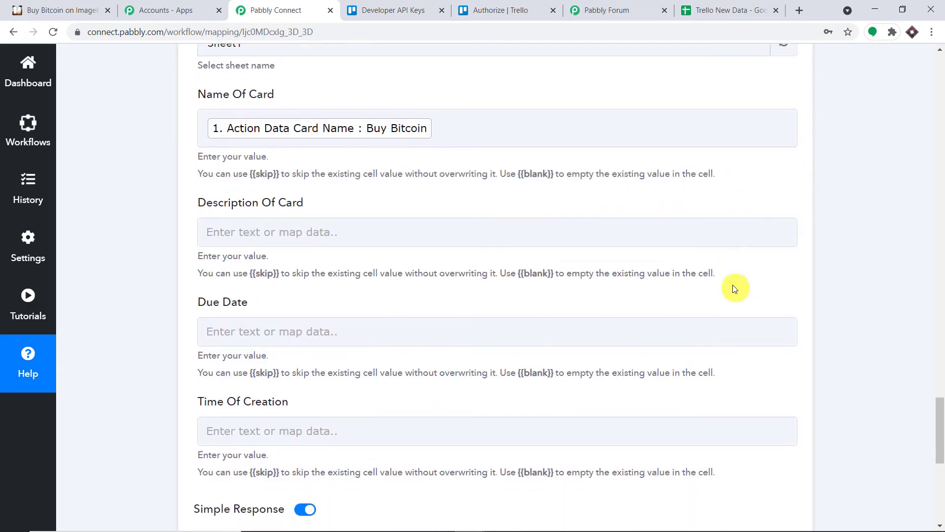
pyautogui.click(505, 80)
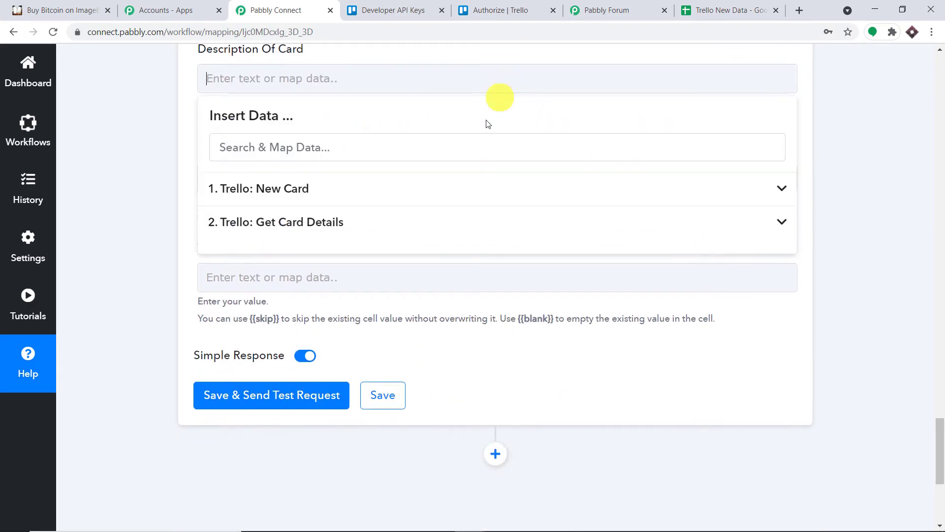
pyautogui.click(437, 188)
pyautogui.scroll(-5, 488, 295)
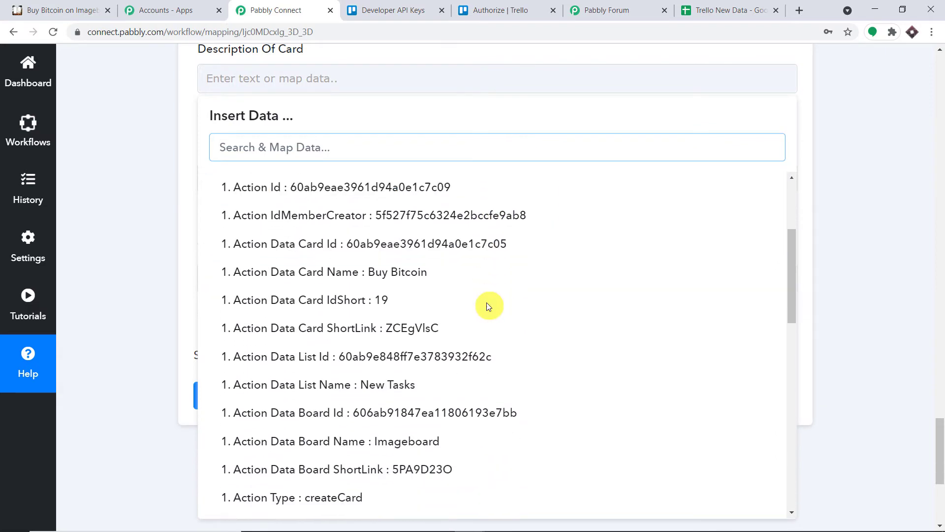
pyautogui.click(856, 154)
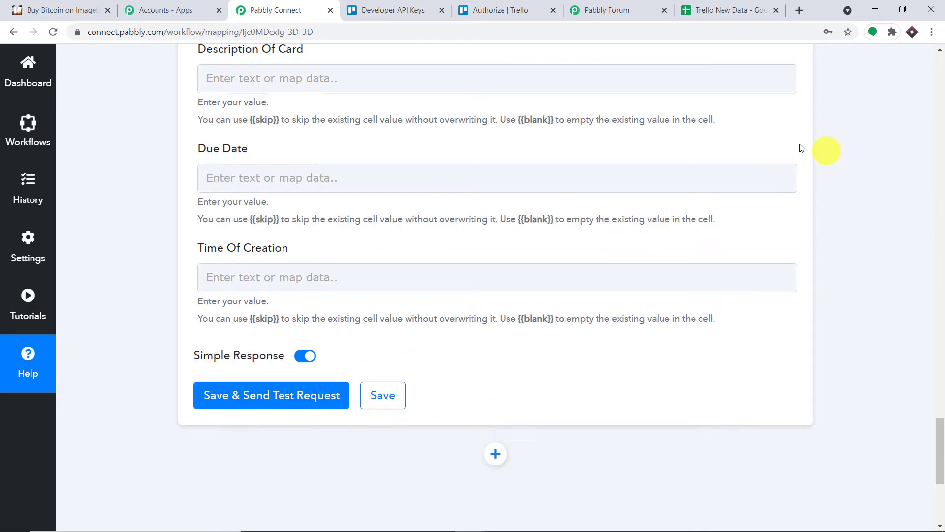
# Map the Description Of Card field to Desc from the Trello Get Card Details response
pyautogui.click(255, 85)
pyautogui.click(285, 188)
pyautogui.click(272, 222)
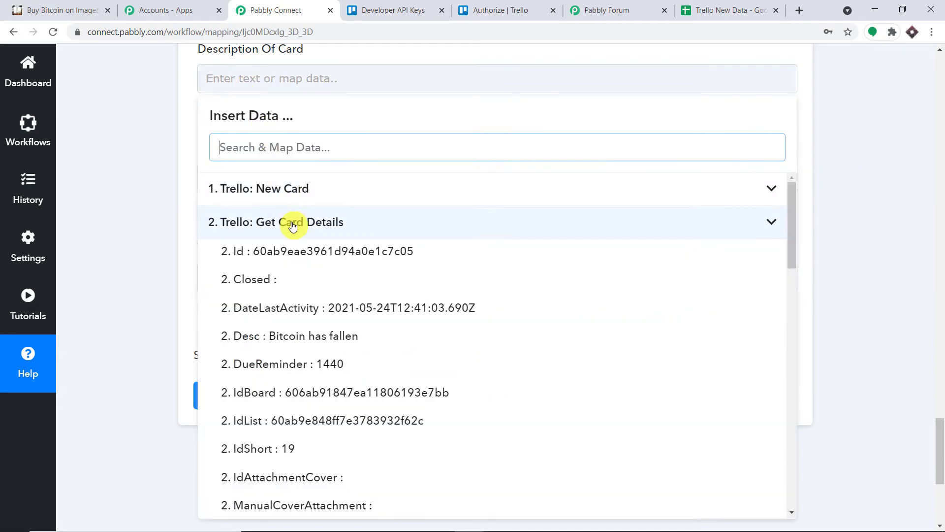
pyautogui.click(371, 333)
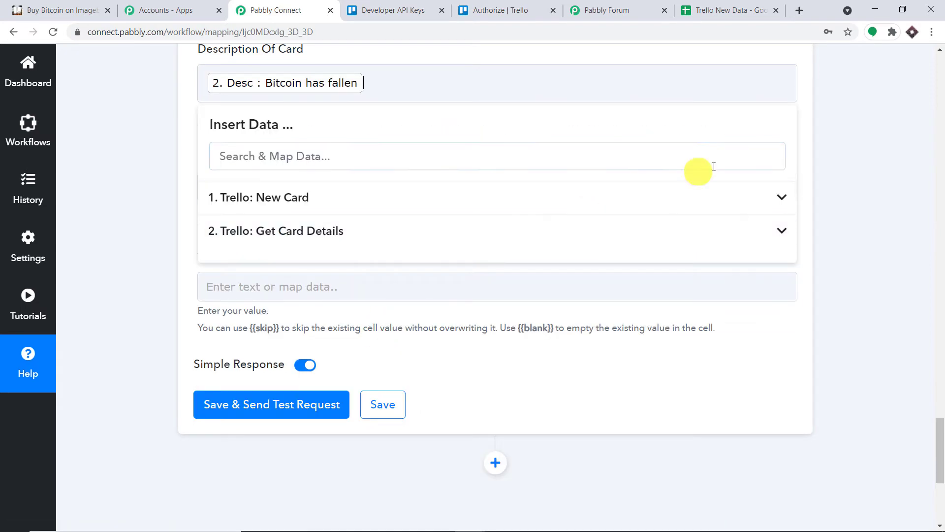
pyautogui.click(852, 162)
# Map the Due Date field to Due from the Trello Get Card Details response
pyautogui.scroll(-1, 489, 158)
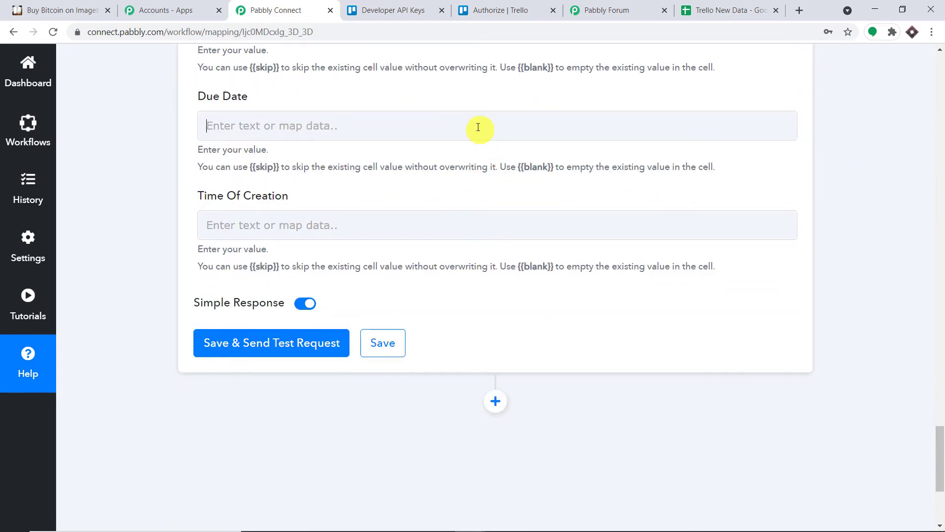
pyautogui.click(479, 127)
pyautogui.click(382, 270)
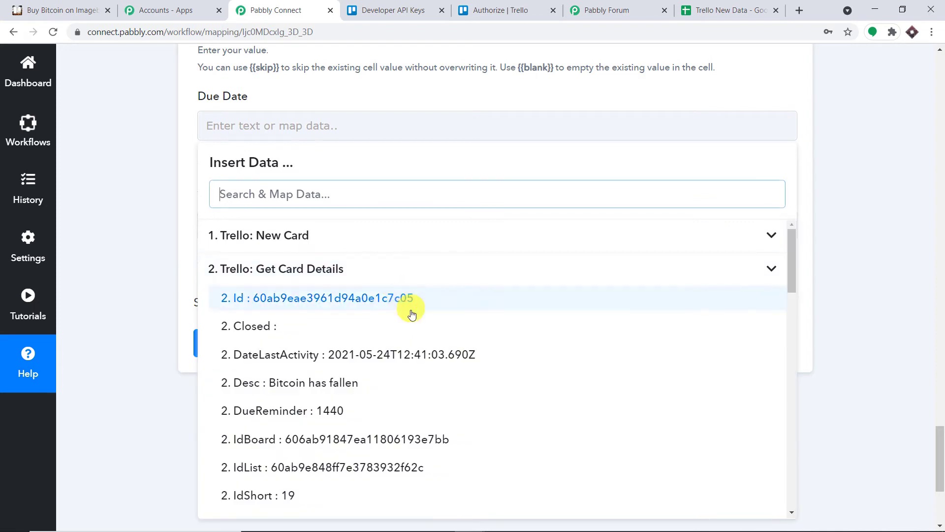
pyautogui.scroll(-1, 449, 361)
pyautogui.scroll(-6, 449, 360)
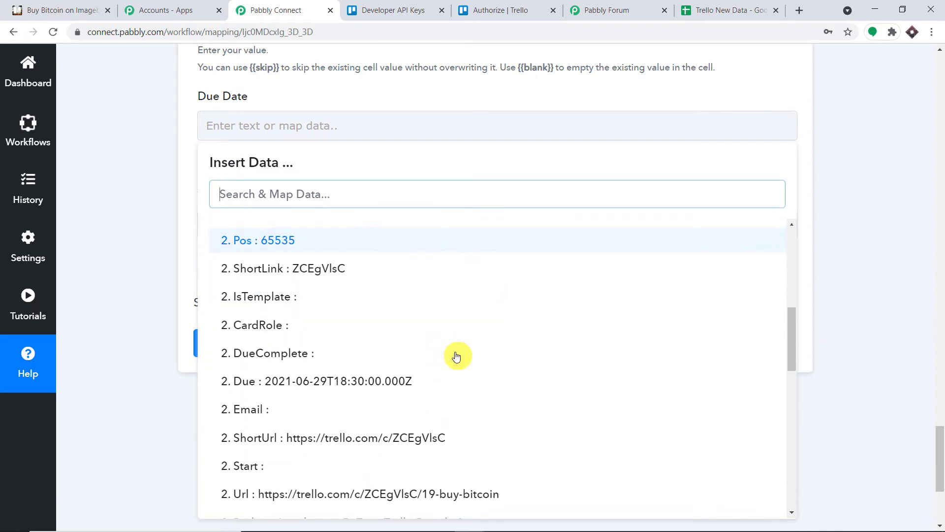
pyautogui.scroll(-2, 460, 362)
pyautogui.click(453, 331)
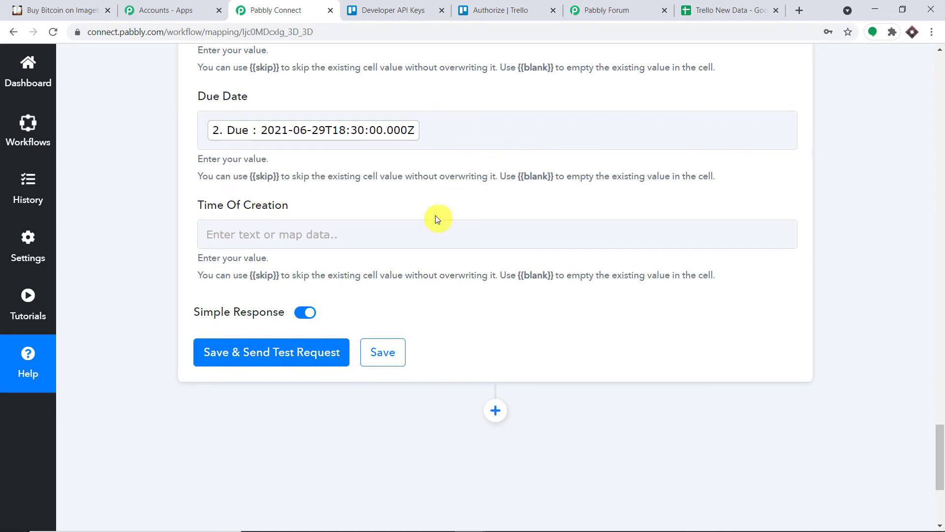
# Map the Time Of Creation field to Action Date from the Trello New Card response
pyautogui.scroll(-1, 434, 214)
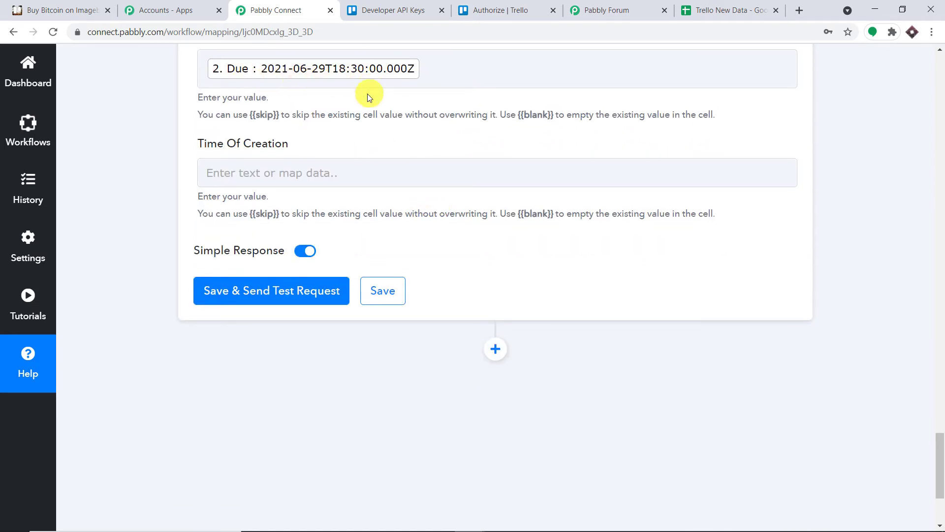
pyautogui.click(277, 170)
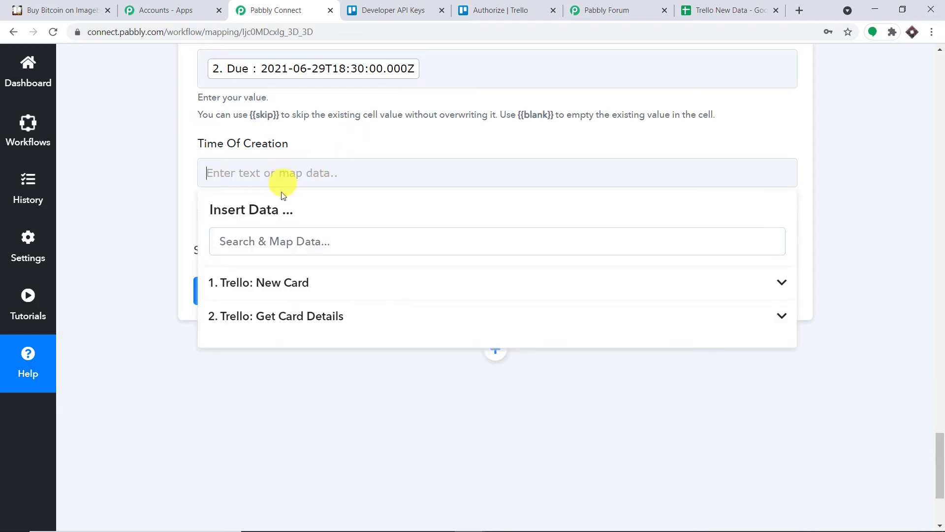
pyautogui.click(288, 281)
pyautogui.scroll(-1, 389, 353)
pyautogui.scroll(-5, 389, 353)
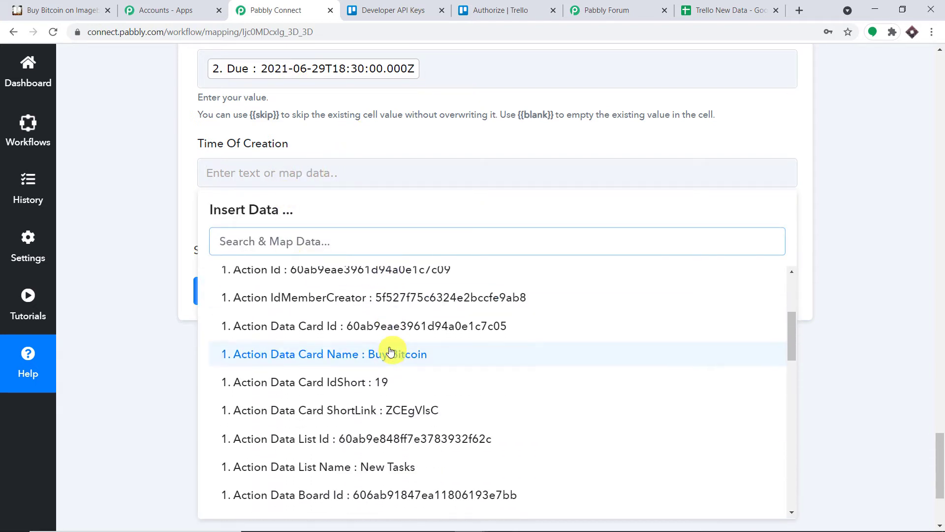
pyautogui.scroll(-2, 402, 361)
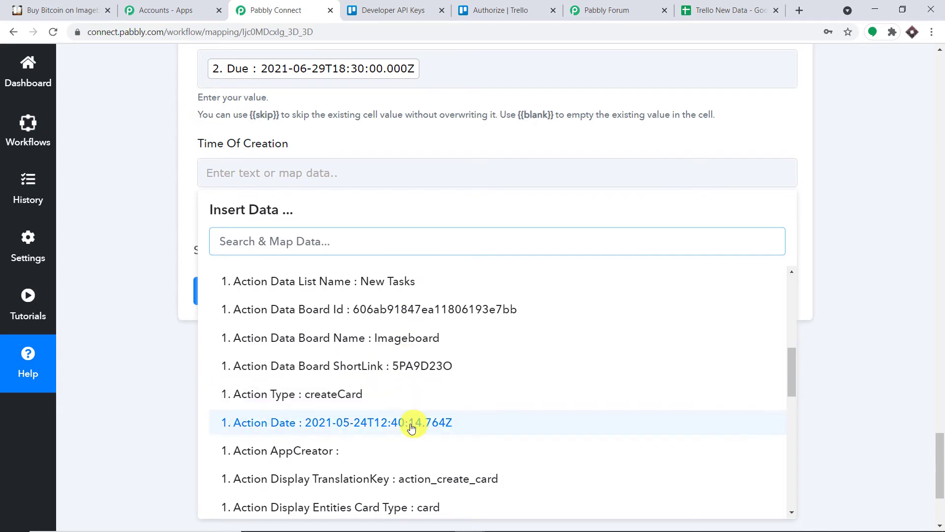
pyautogui.click(413, 362)
pyautogui.click(846, 194)
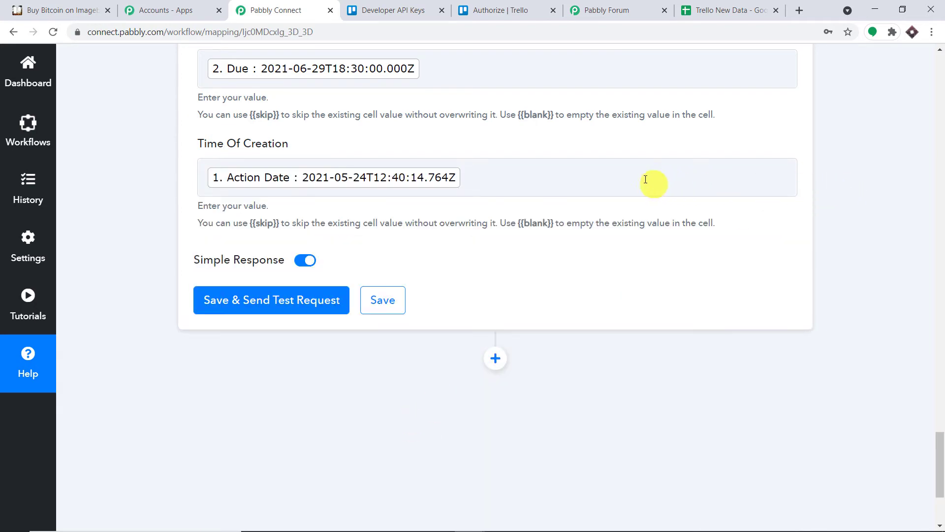
# Review the four mapped fields, then save the Google Sheets action and send a test request
pyautogui.scroll(4, 552, 177)
pyautogui.scroll(3, 401, 139)
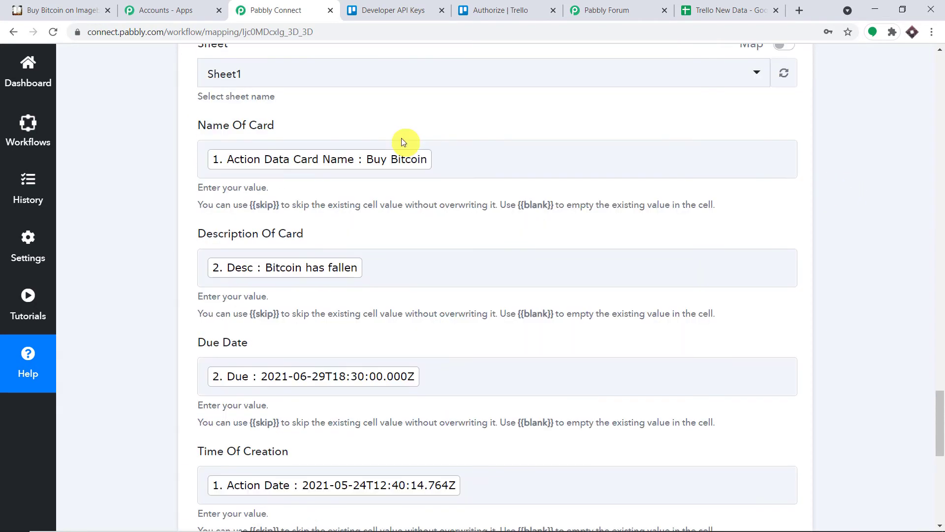
pyautogui.scroll(-4, 426, 283)
pyautogui.scroll(-3, 428, 283)
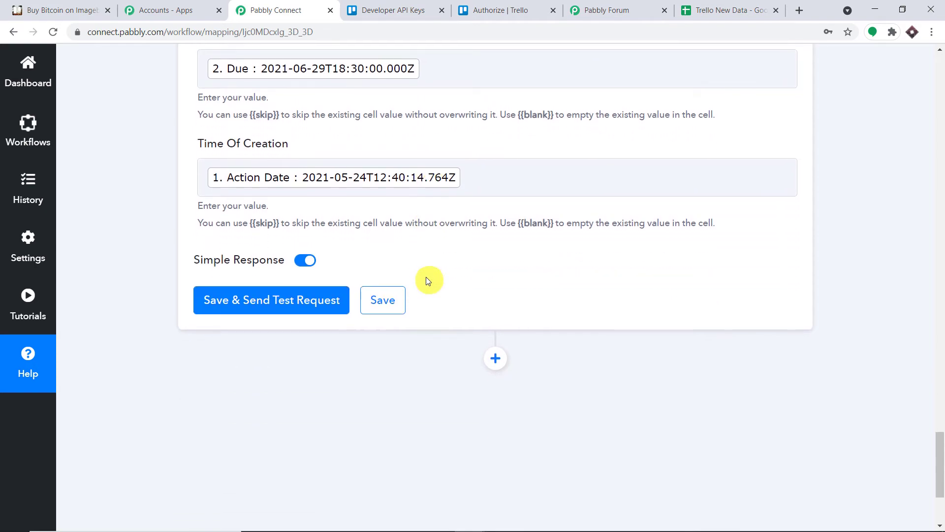
pyautogui.click(304, 299)
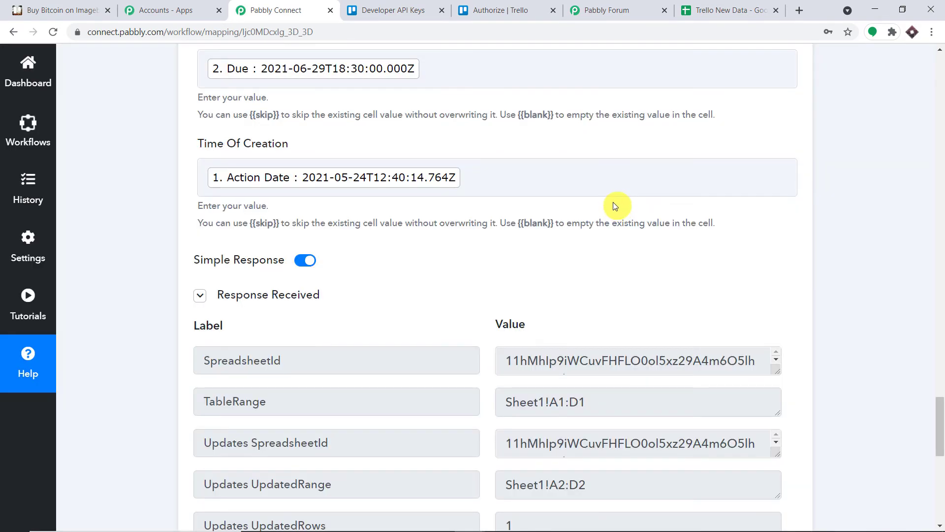
# Switch to the Trello New Data spreadsheet and check each cell of the Buy Bitcoin row against its column heading
pyautogui.click(710, 4)
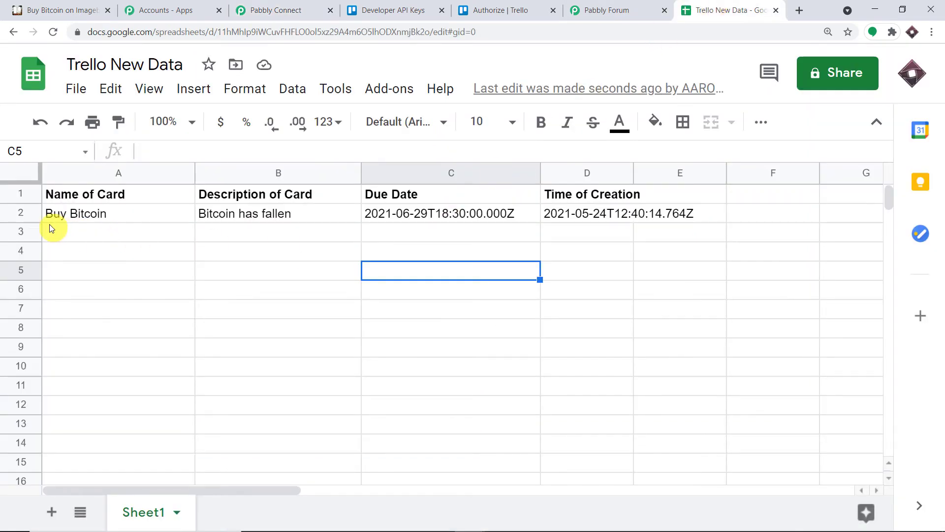
pyautogui.click(55, 217)
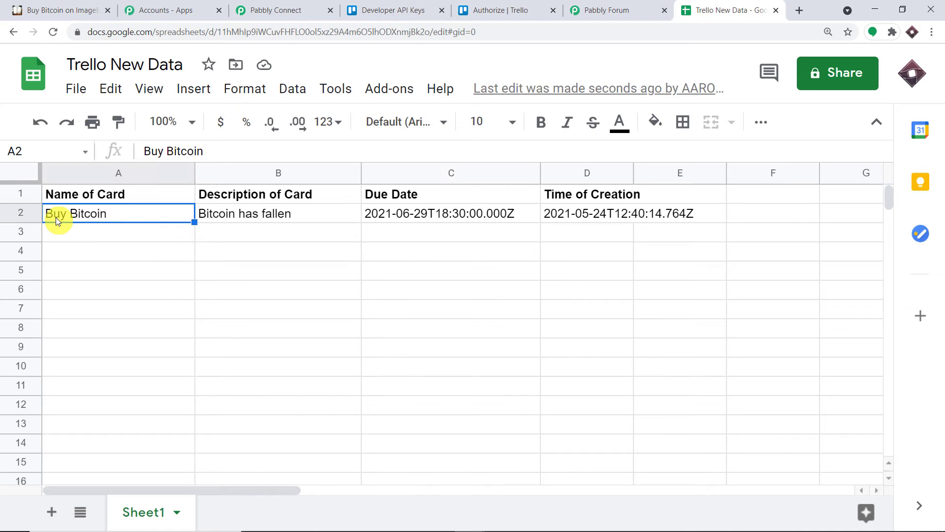
pyautogui.click(217, 216)
pyautogui.click(394, 212)
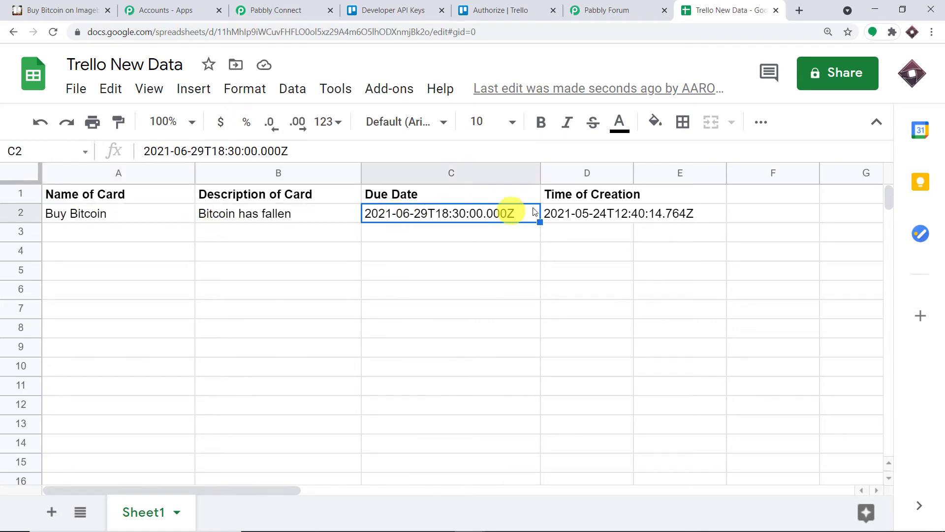
pyautogui.click(574, 211)
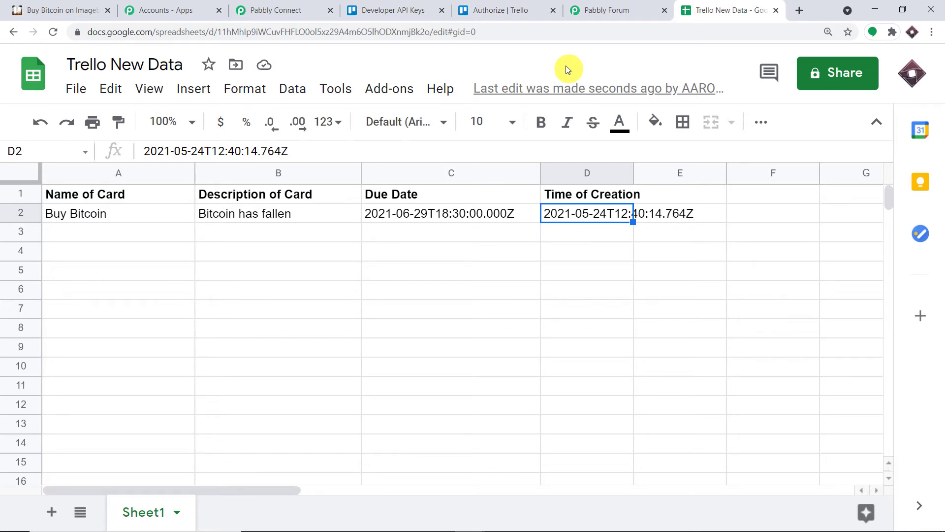
# Switch to Trello, close the Buy Bitcoin card, and add a card titled Buy Tron to the New Tasks list
pyautogui.click(54, 10)
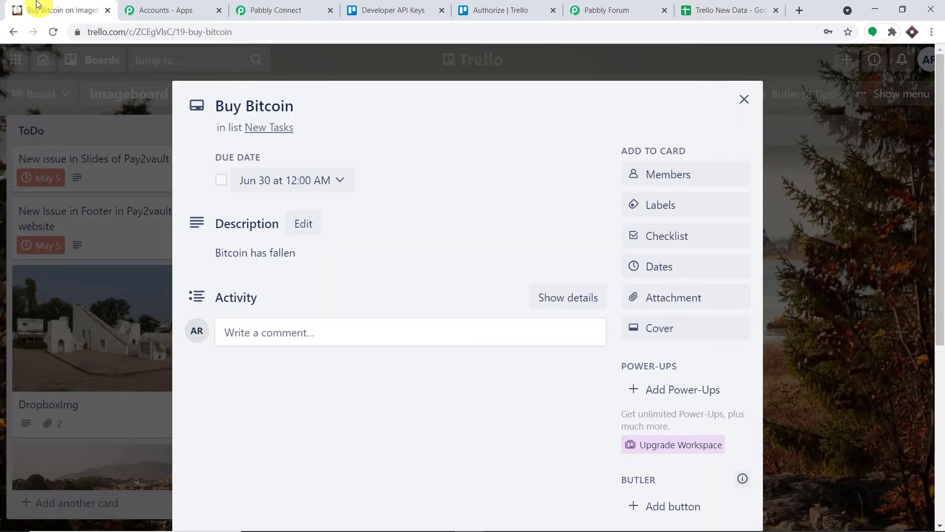
pyautogui.click(744, 99)
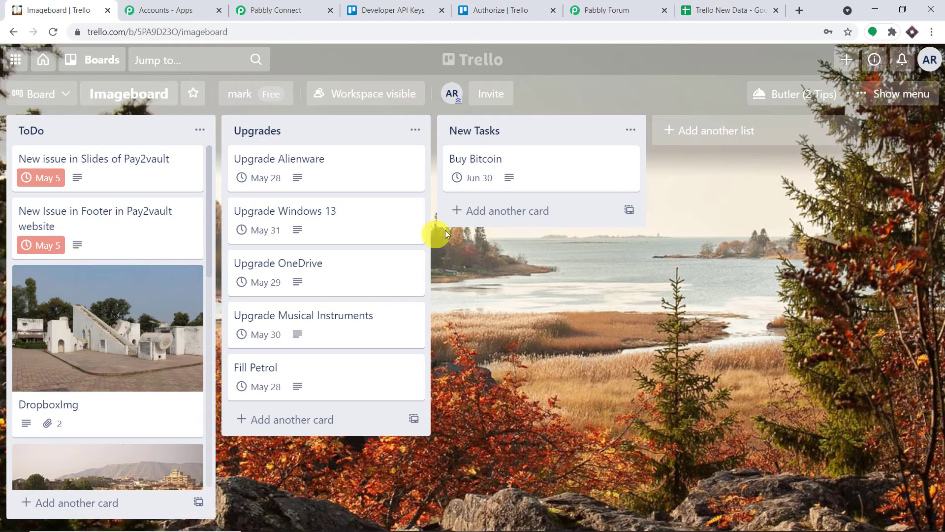
pyautogui.click(534, 201)
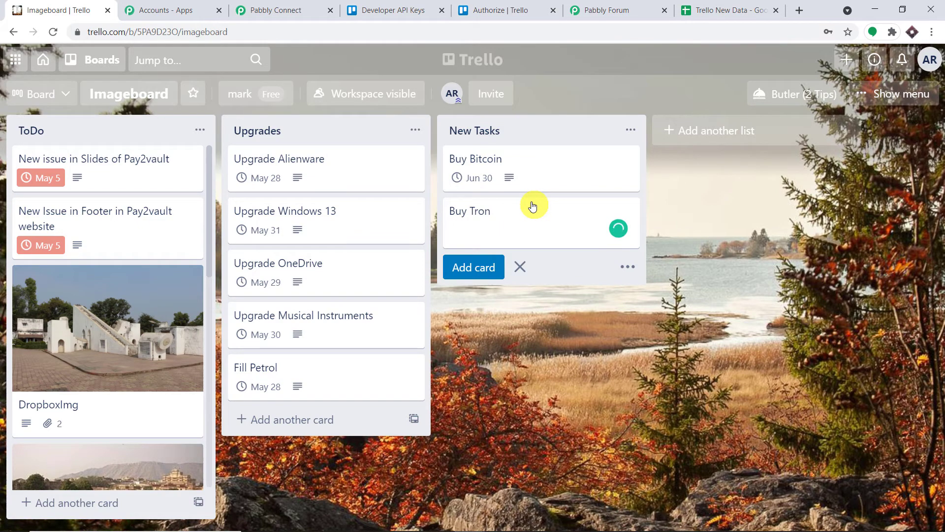
pyautogui.click(485, 268)
# Open the Buy Tron card and save the description "Tron is volatile"
pyautogui.click(534, 221)
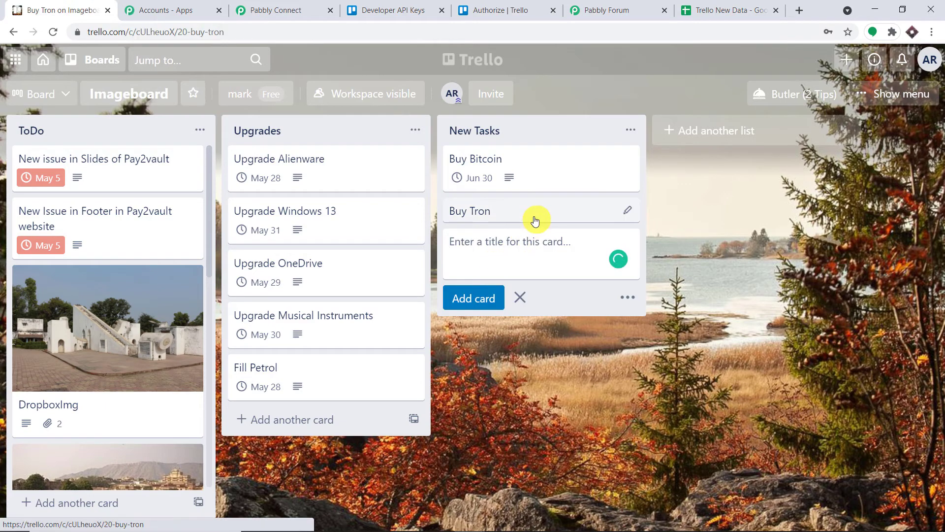
pyautogui.click(395, 207)
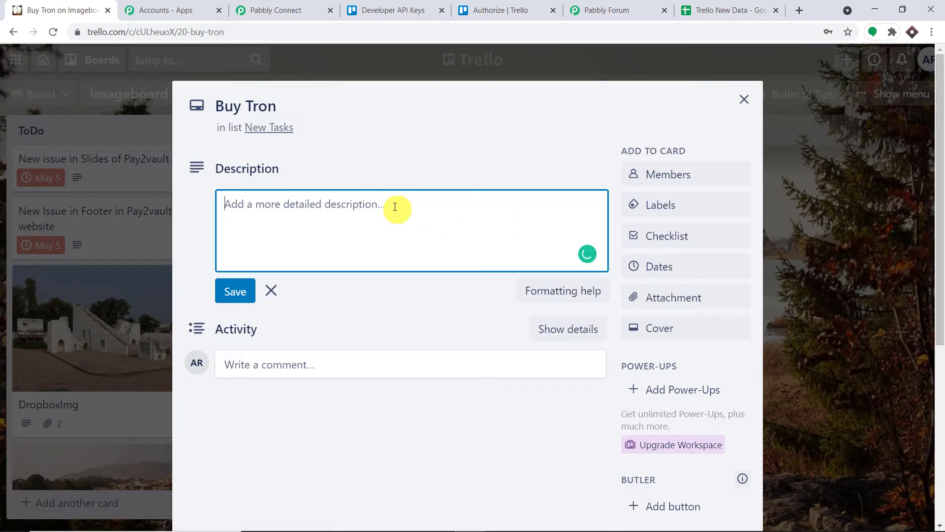
pyautogui.write('Tron is volatile')
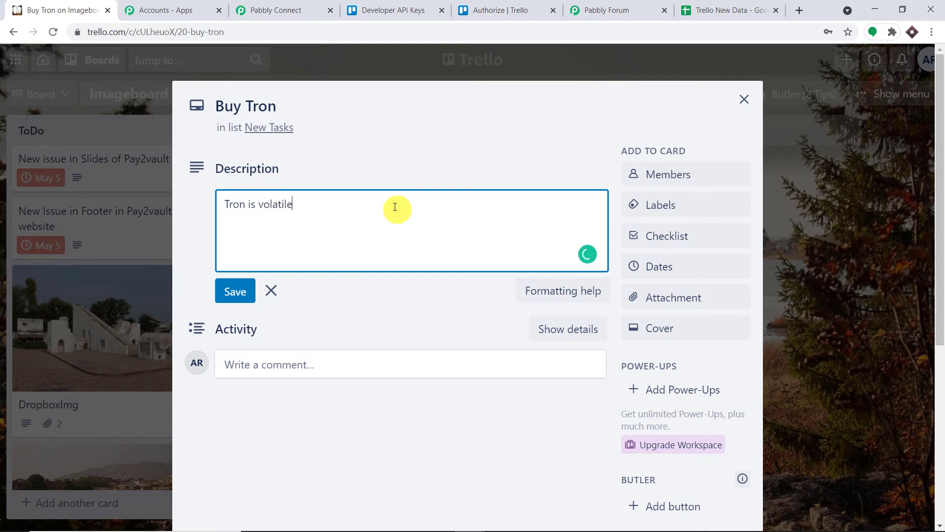
pyautogui.click(227, 295)
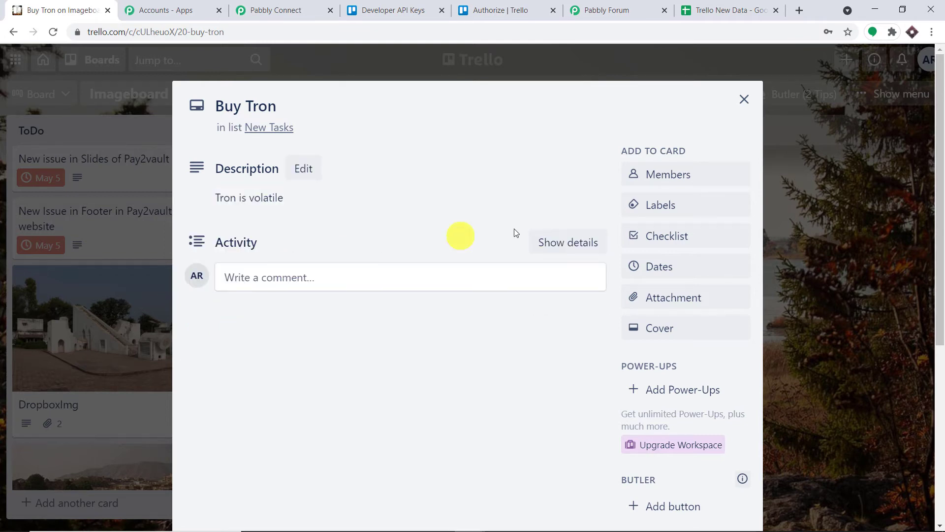
# Set the Buy Tron card's due date to 06/16/2021 and save it
pyautogui.click(678, 269)
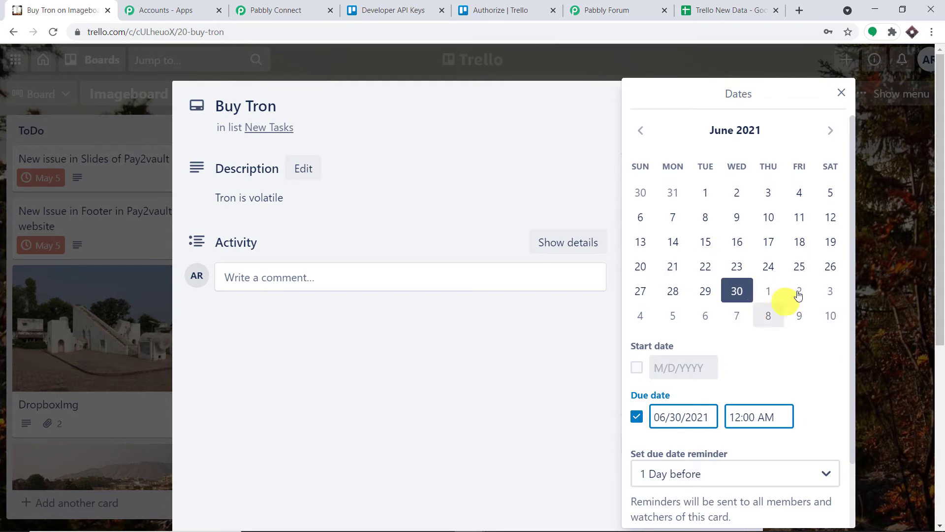
pyautogui.click(737, 241)
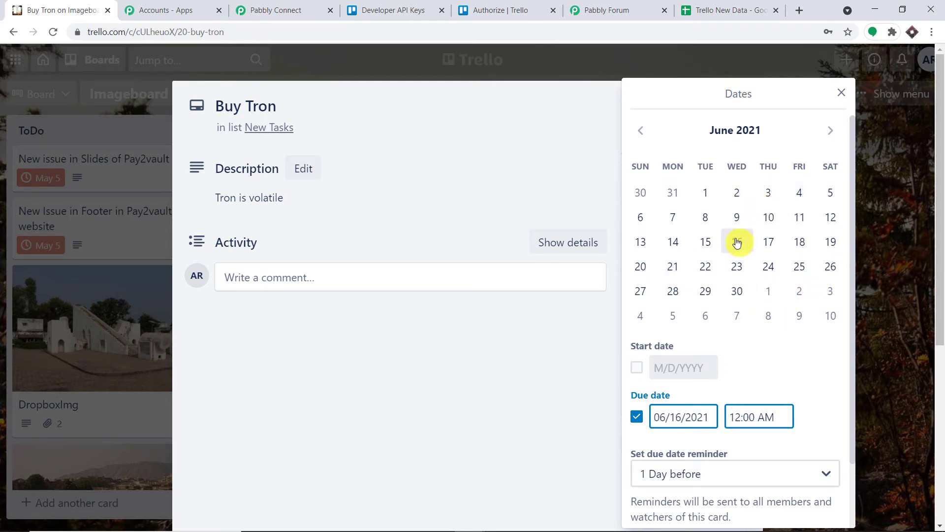
pyautogui.scroll(-2, 743, 368)
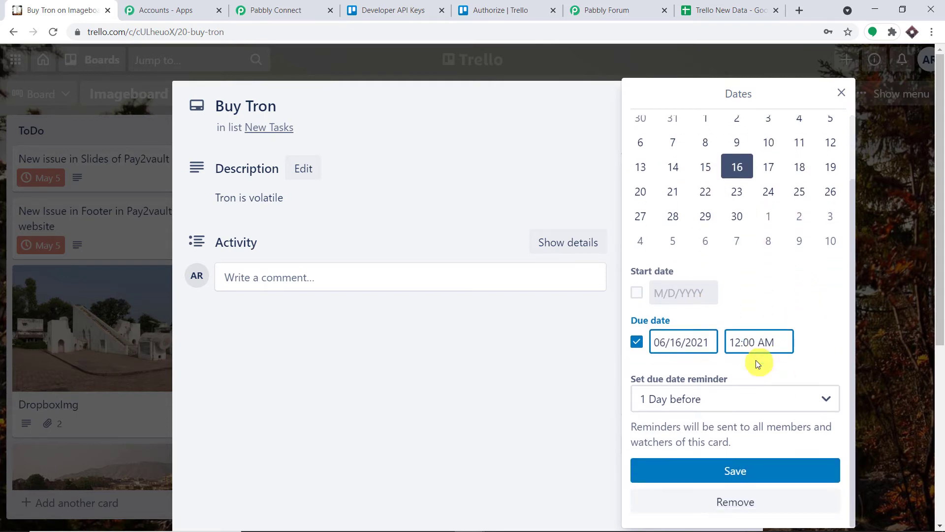
pyautogui.click(744, 470)
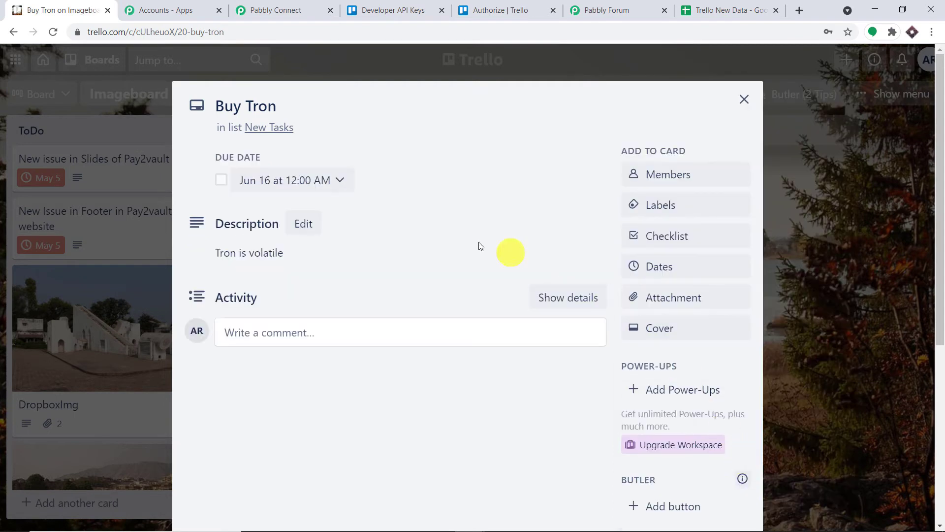
# Review the Buy Tron card, then check the Trello New Data spreadsheet for the rows it produced
pyautogui.scroll(-5, 371, 232)
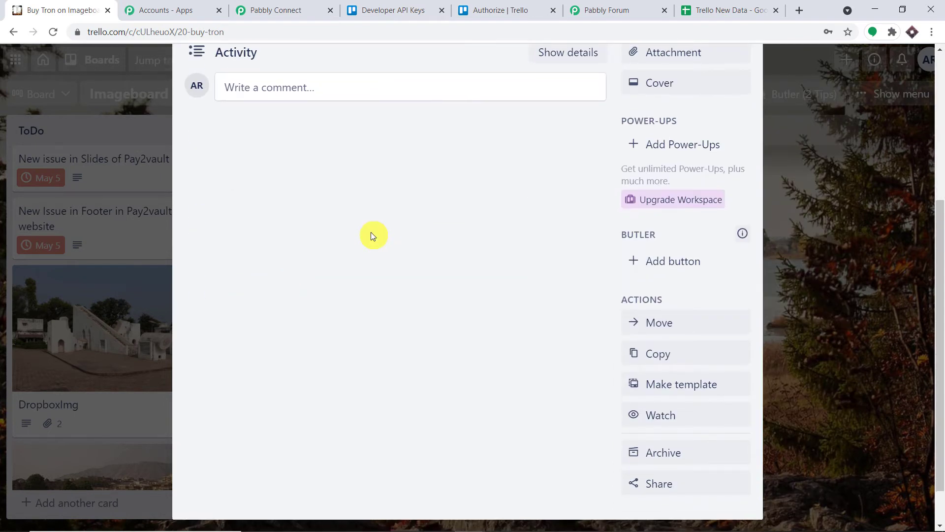
pyautogui.scroll(5, 371, 232)
pyautogui.click(744, 100)
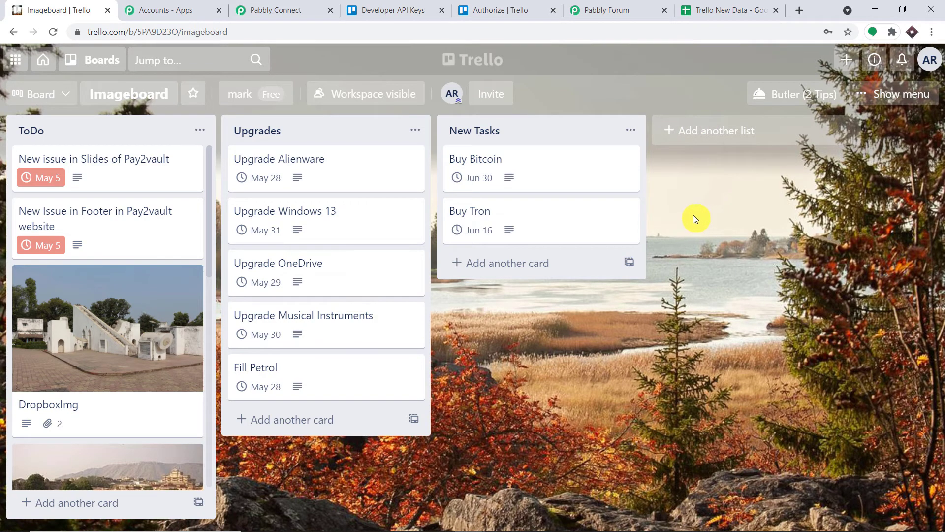
pyautogui.click(599, 210)
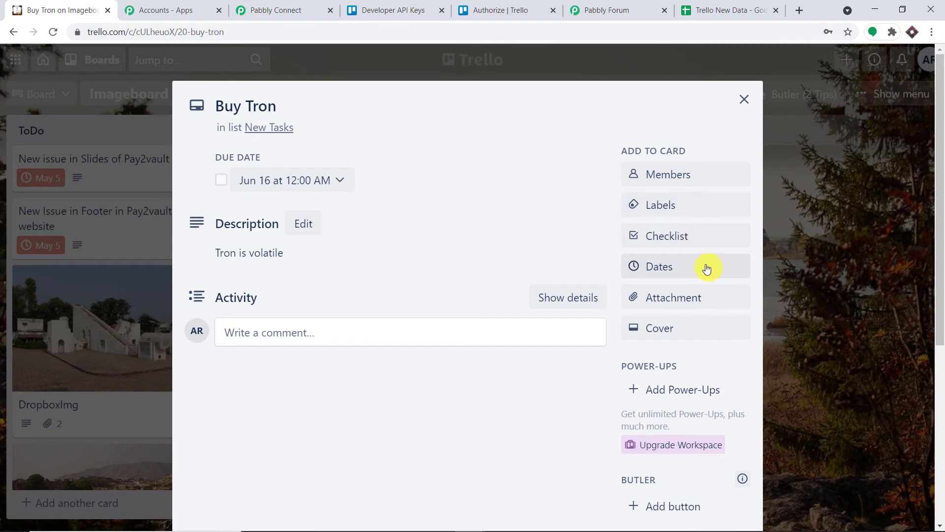
pyautogui.click(704, 6)
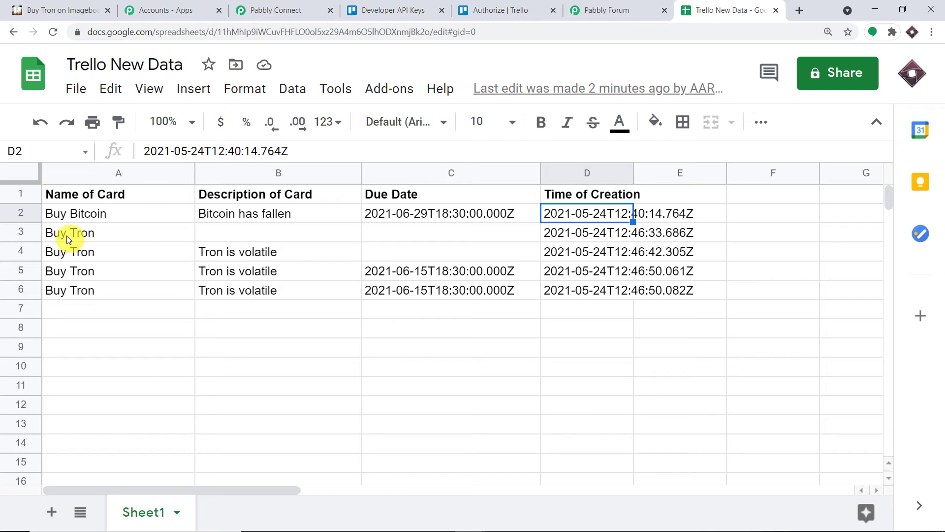
# In the Pabbly Connect workflow, insert a Delay by Pabbly action between the Trello trigger and the Get Card Details action
pyautogui.click(291, 9)
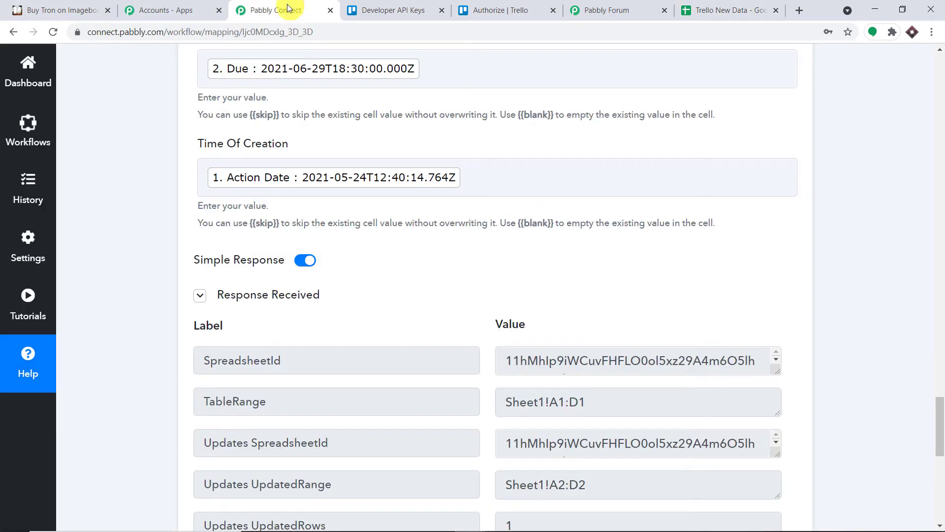
pyautogui.moveTo(940, 375); pyautogui.dragTo(911, 198)
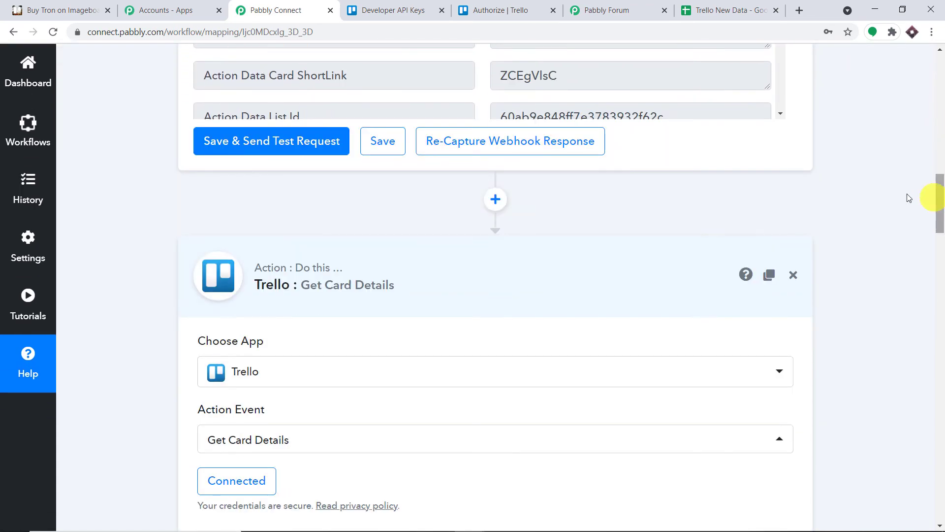
pyautogui.click(495, 201)
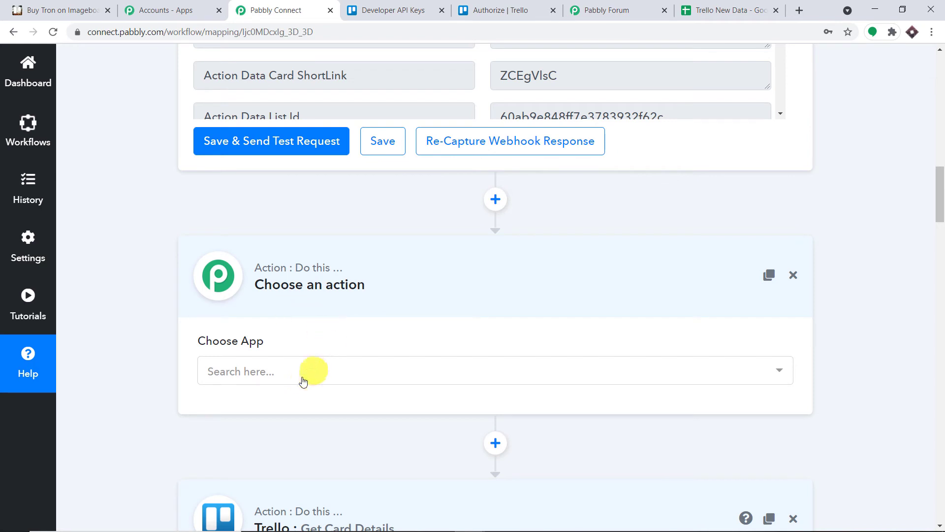
pyautogui.click(303, 376)
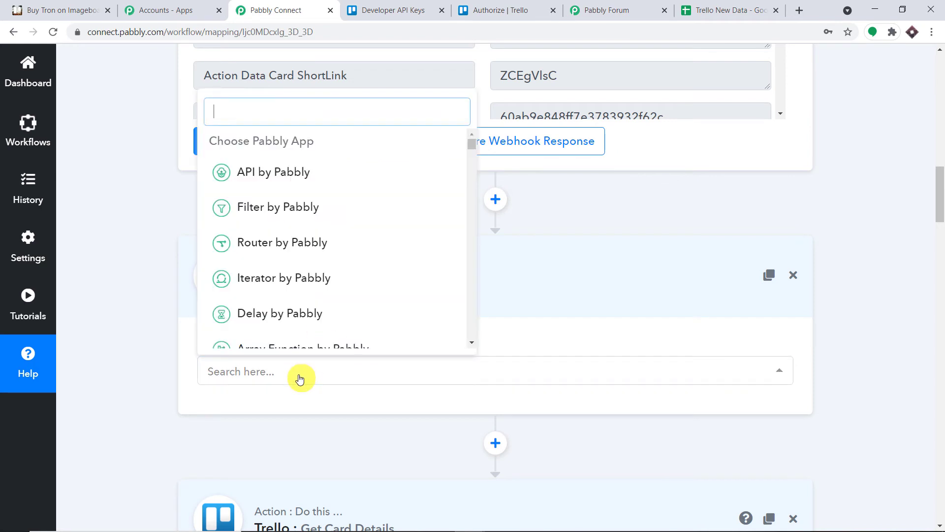
pyautogui.click(281, 315)
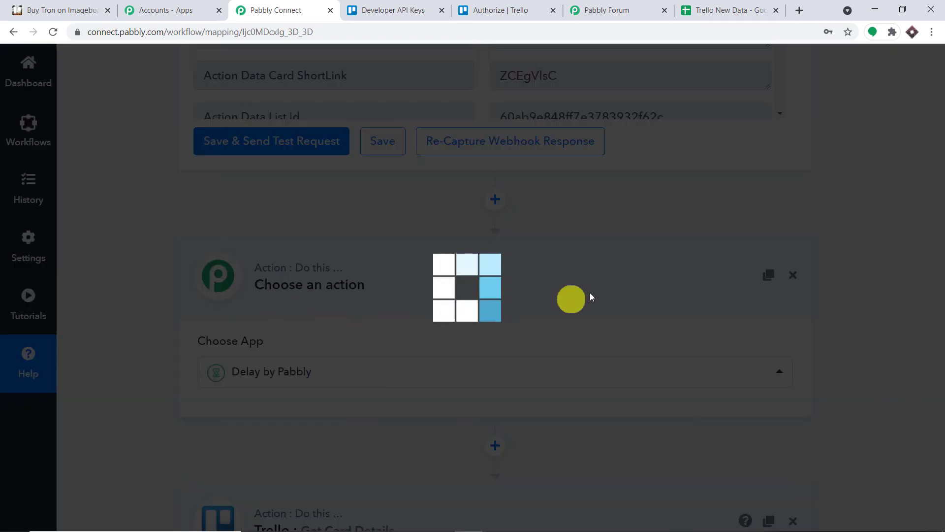
# Set the delay to 2 minutes, save it with a test request, and reload the workflow page
pyautogui.scroll(-2, 607, 292)
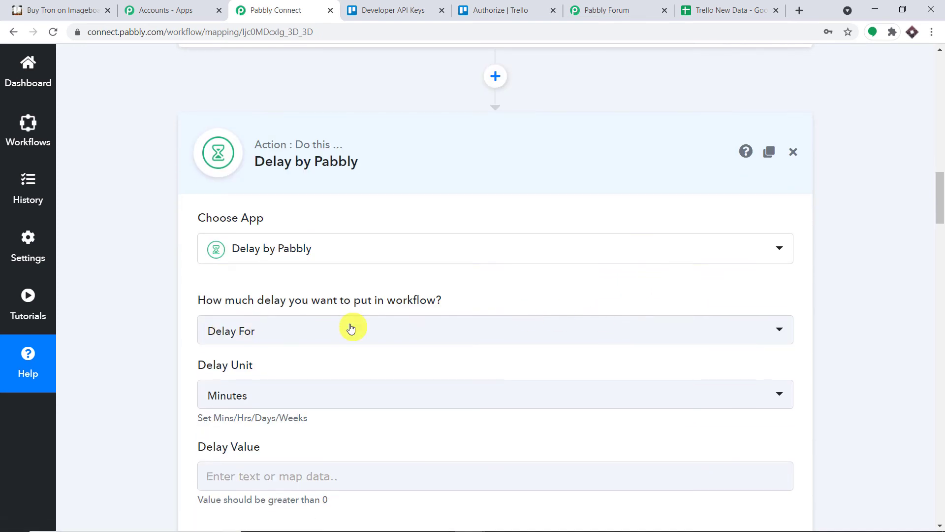
pyautogui.scroll(-2, 345, 330)
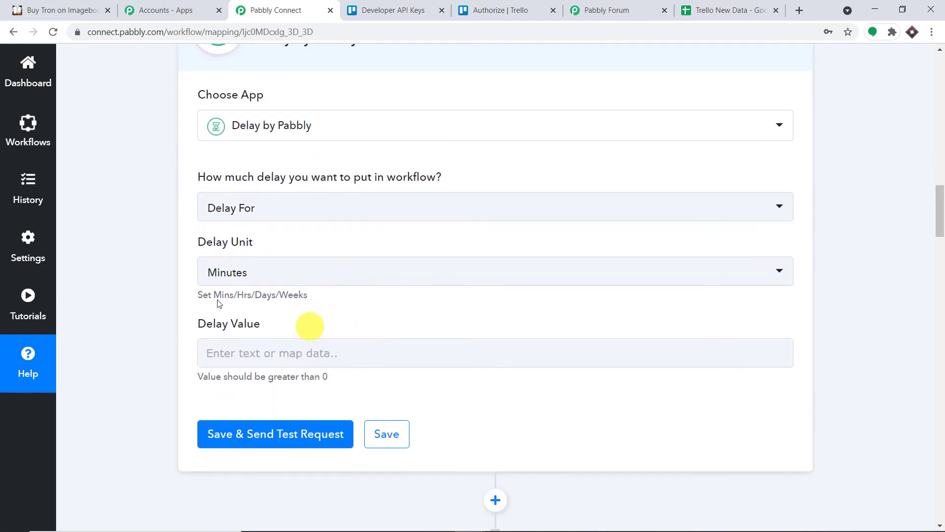
pyautogui.click(271, 351)
pyautogui.write('2')
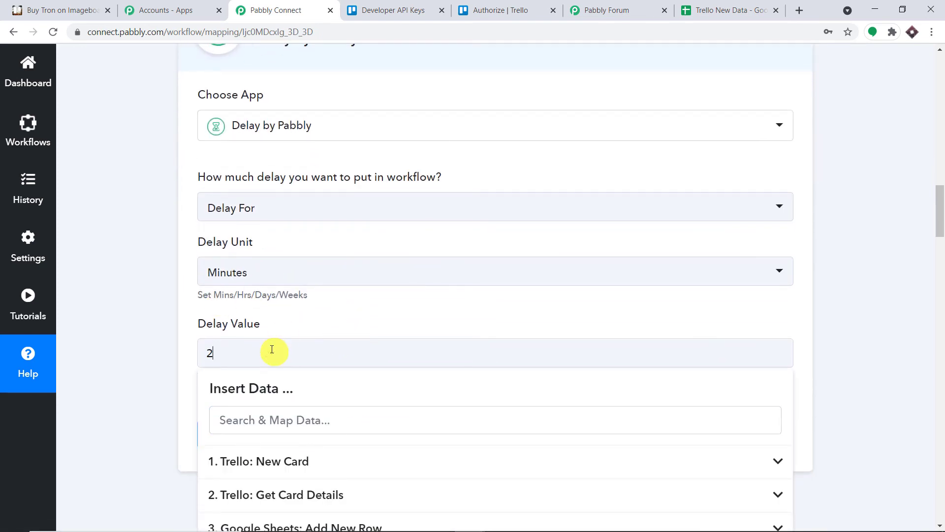
pyautogui.click(148, 321)
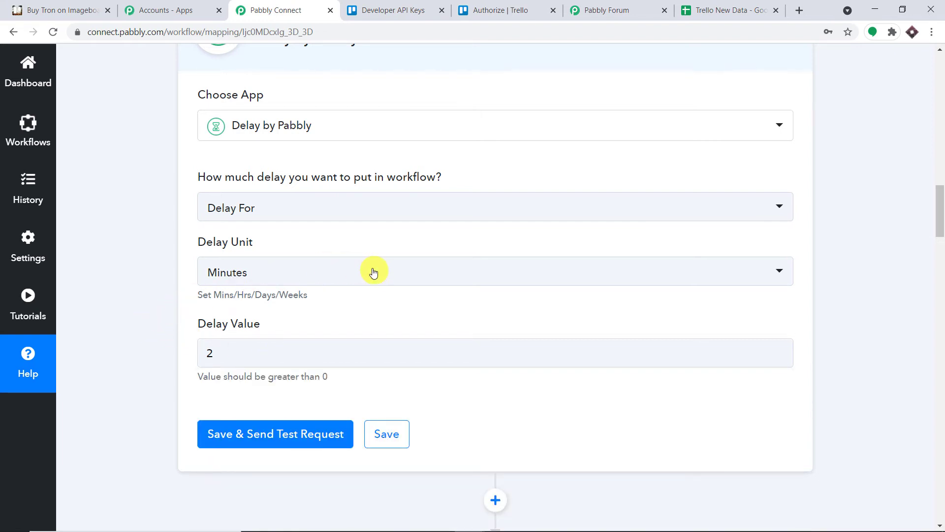
pyautogui.scroll(-2, 374, 271)
pyautogui.click(302, 312)
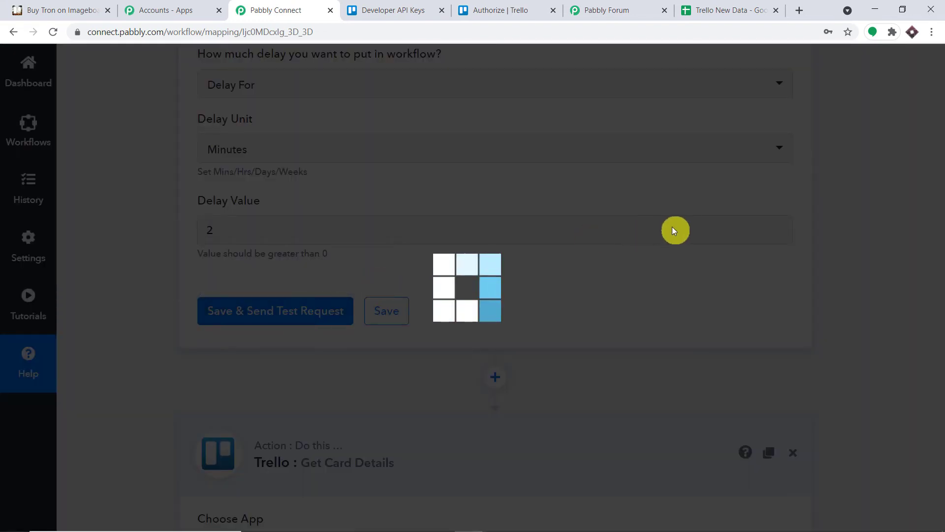
pyautogui.scroll(-2, 655, 246)
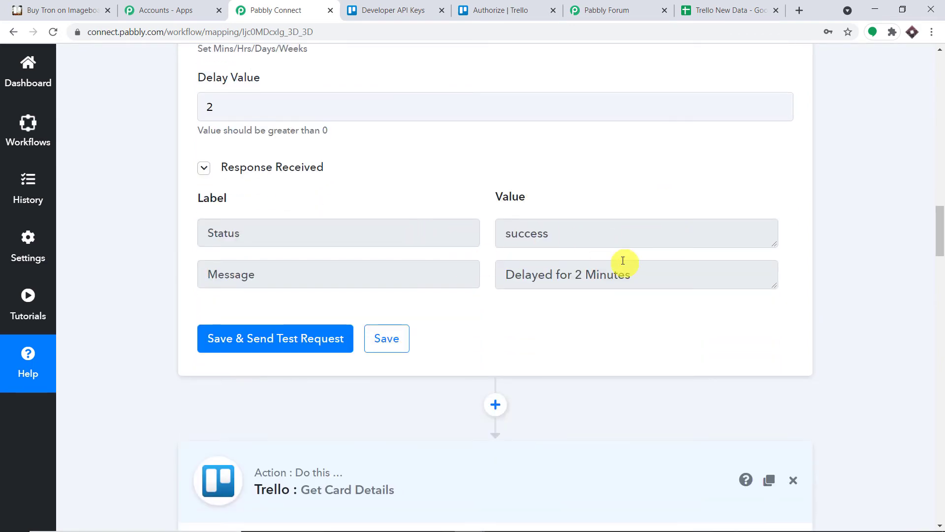
pyautogui.press('F5')
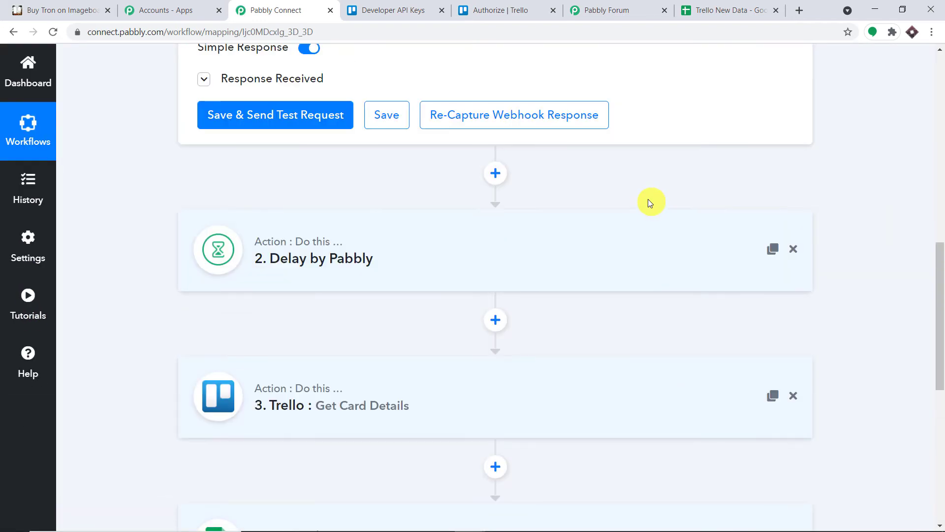
# Switch to the Trello board, close the Buy Tron card, and add a card titled "But Dogecoin" to the New Tasks list
pyautogui.click(19, 9)
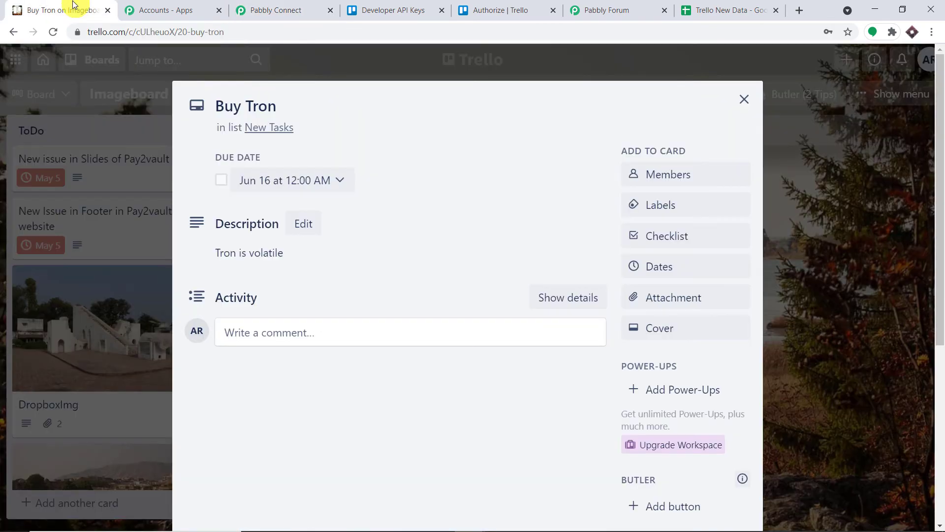
pyautogui.click(744, 99)
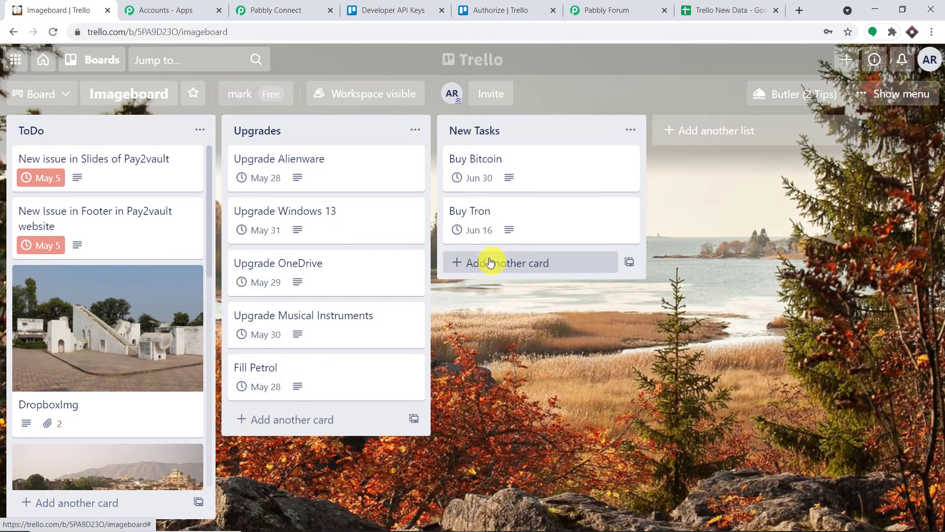
pyautogui.click(489, 261)
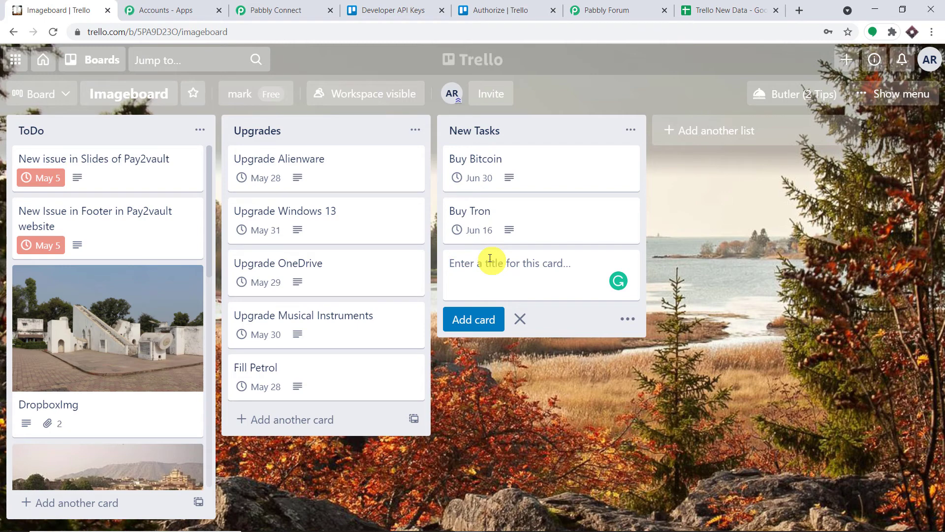
pyautogui.write('But')
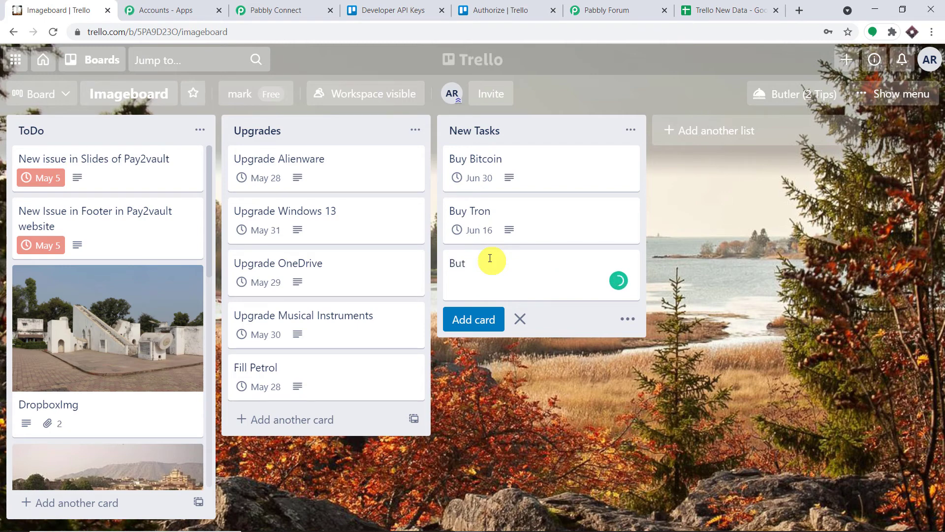
pyautogui.write(' Dogecoin')
pyautogui.click(492, 317)
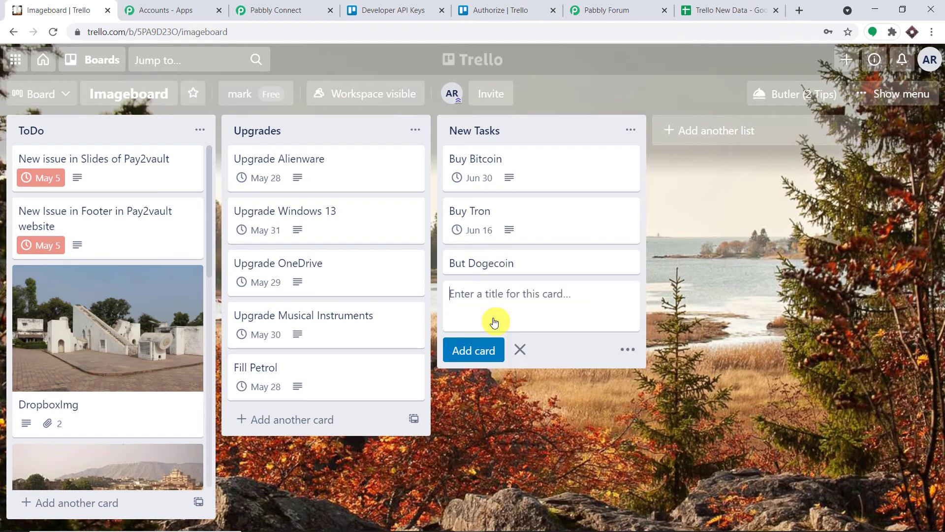
# Open the But Dogecoin card and enter "Elon Musk has purchased it" as its description
pyautogui.click(526, 264)
pyautogui.click(341, 213)
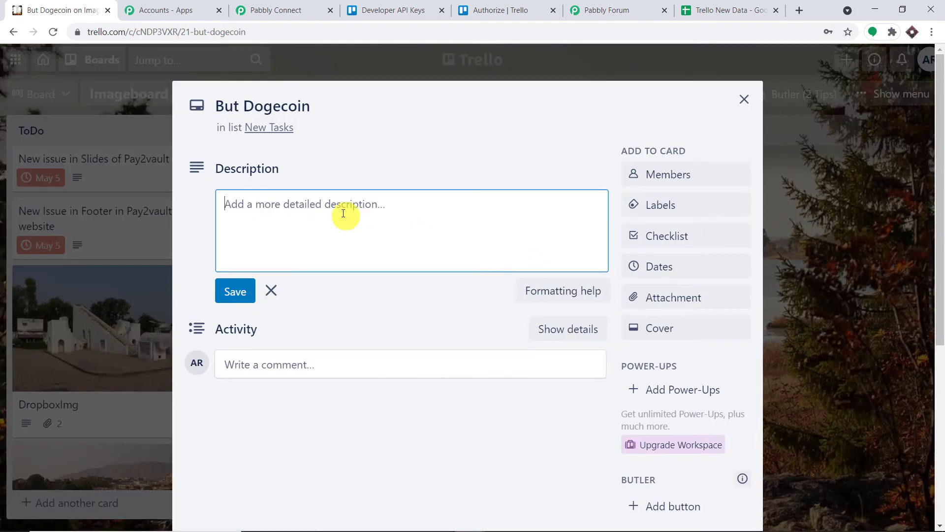
pyautogui.write('Elon')
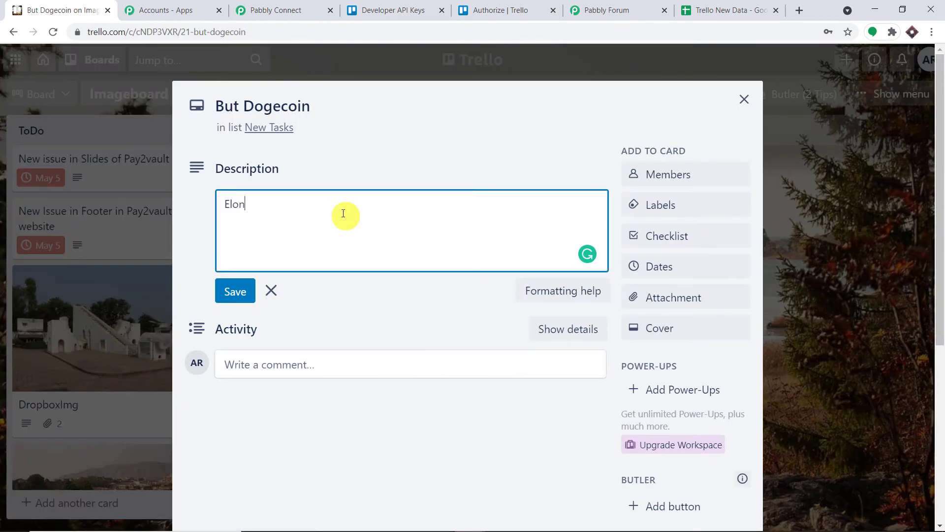
pyautogui.write(' Musk has purchased it')
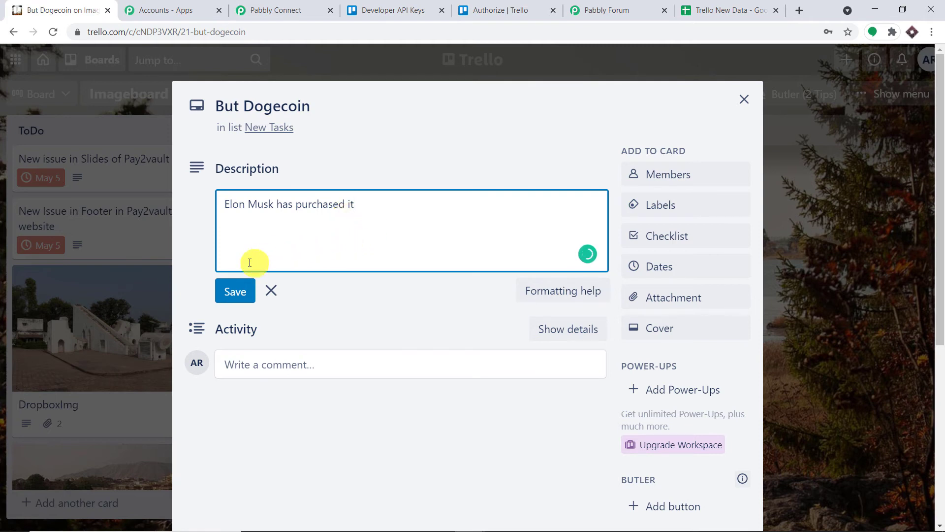
# Set the But Dogecoin card's due date to 06/26/2021, then save the description and close the card
pyautogui.click(660, 266)
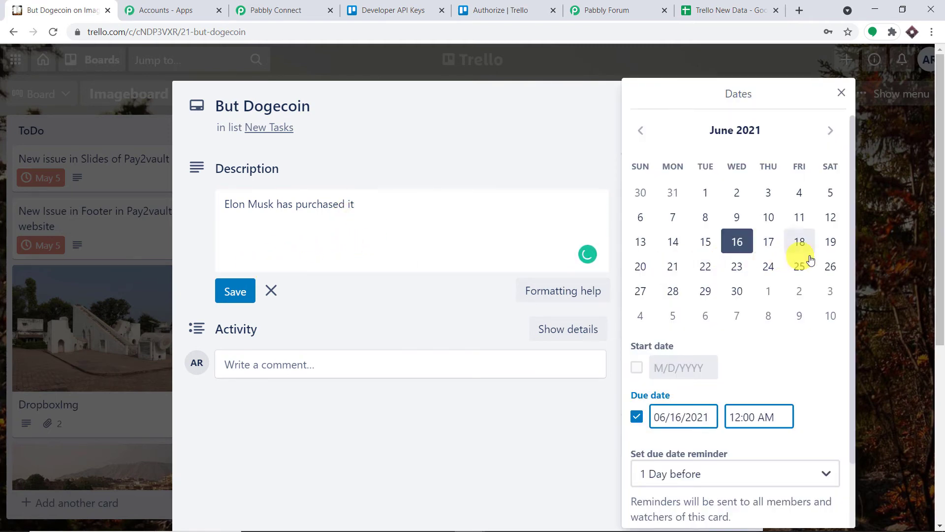
pyautogui.click(832, 266)
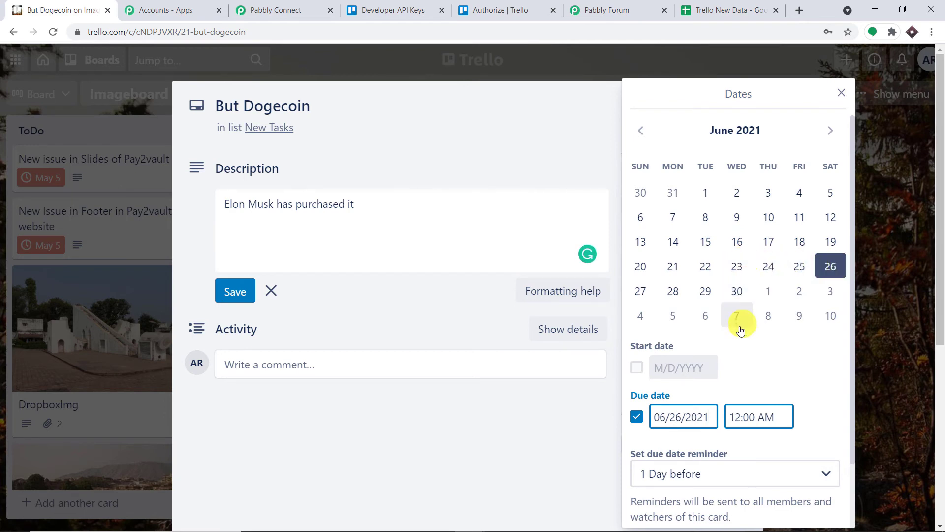
pyautogui.scroll(-3, 741, 355)
pyautogui.click(768, 475)
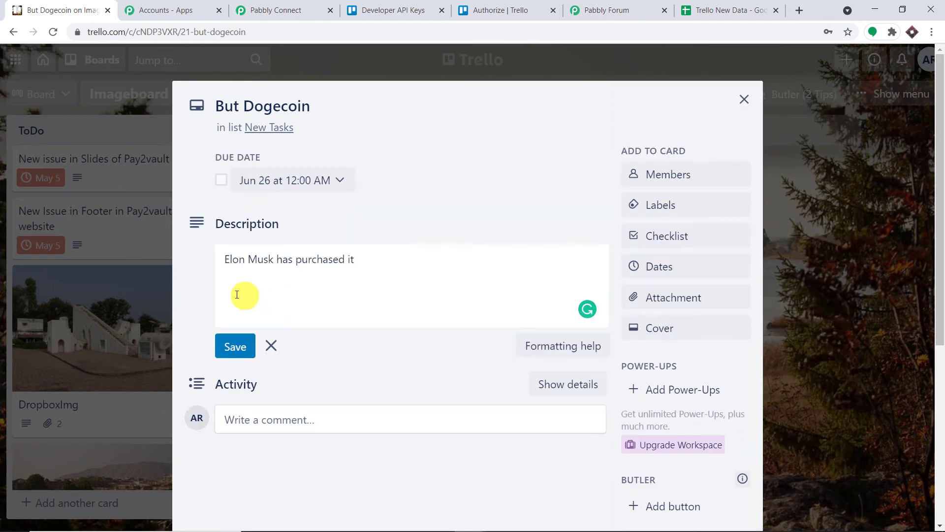
pyautogui.click(235, 344)
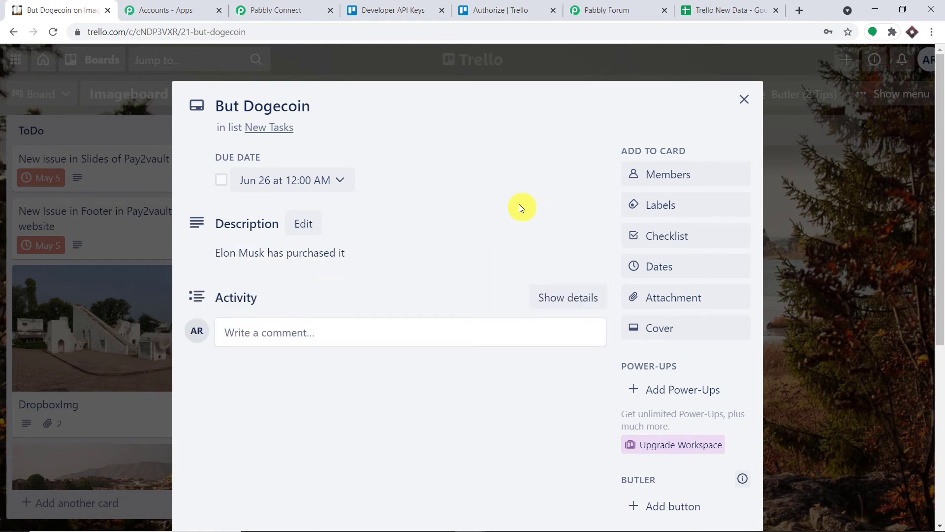
pyautogui.click(744, 101)
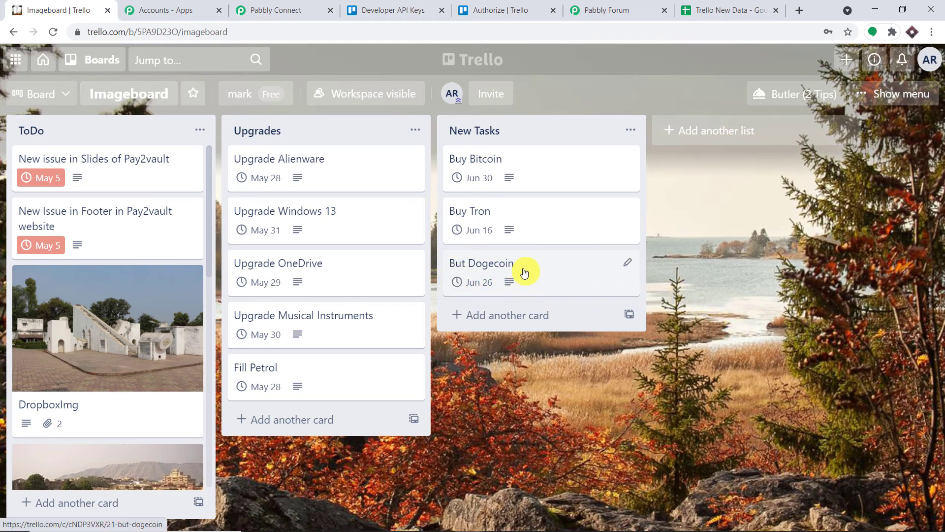
# Check the Trello New Data spreadsheet for the But Dogecoin entries, then return to the Delay action in the Pabbly Connect workflow
pyautogui.click(755, 4)
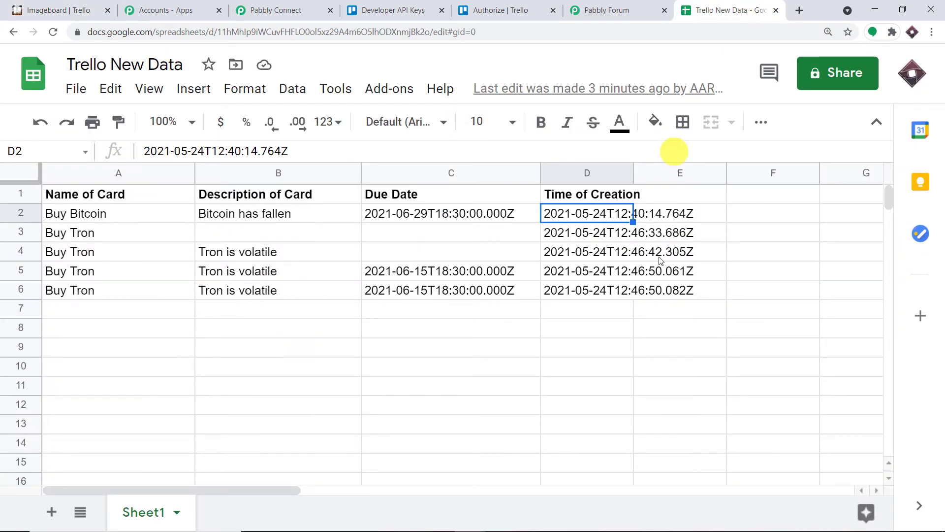
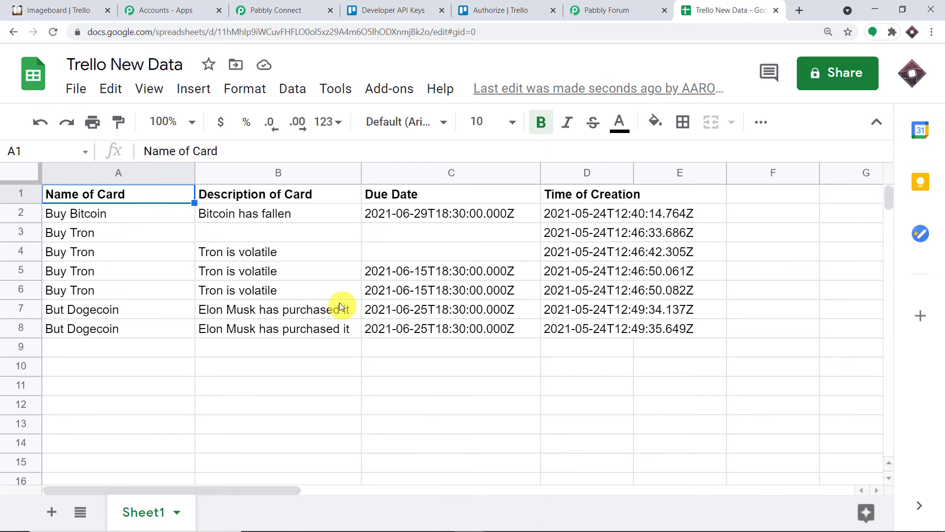
pyautogui.click(275, 10)
pyautogui.scroll(-1, 941, 207)
pyautogui.moveTo(941, 207); pyautogui.dragTo(943, 249)
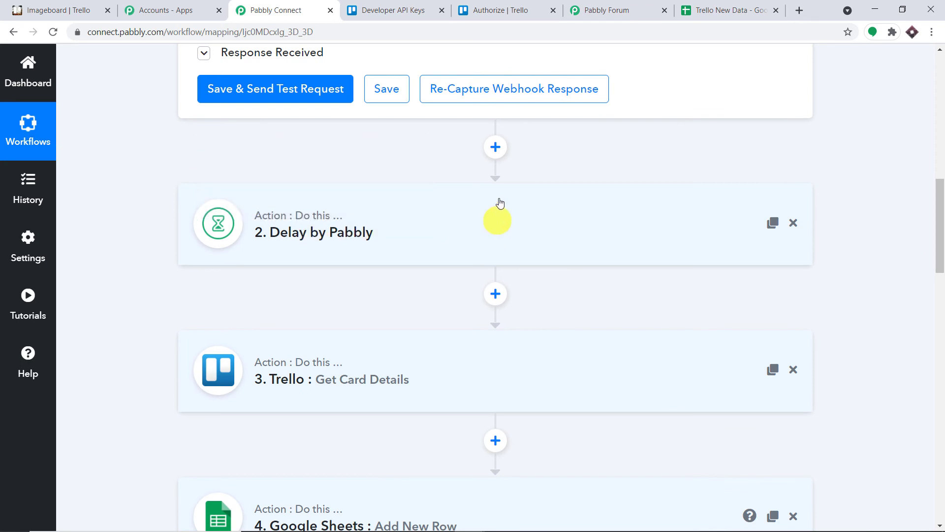
# Insert a Filter by Pabbly action between the Trello trigger and the Delay by Pabbly action
pyautogui.click(496, 147)
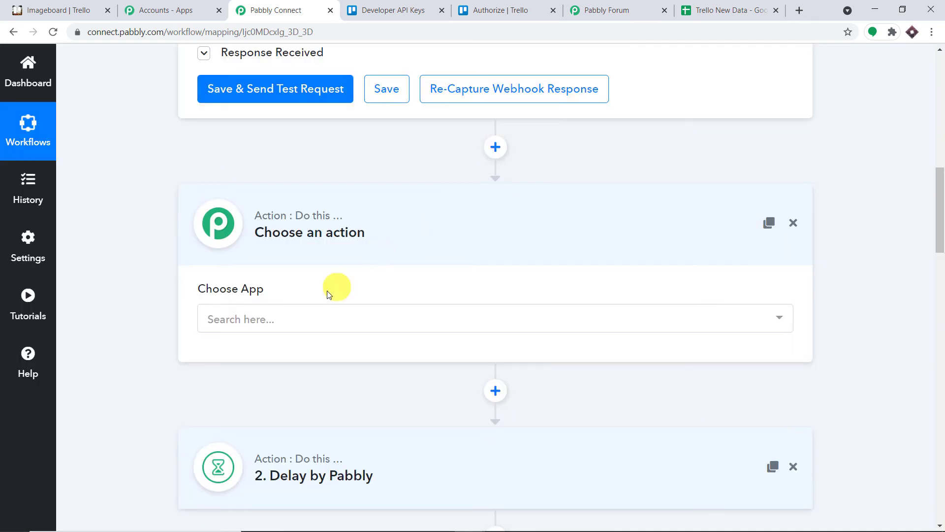
pyautogui.click(320, 313)
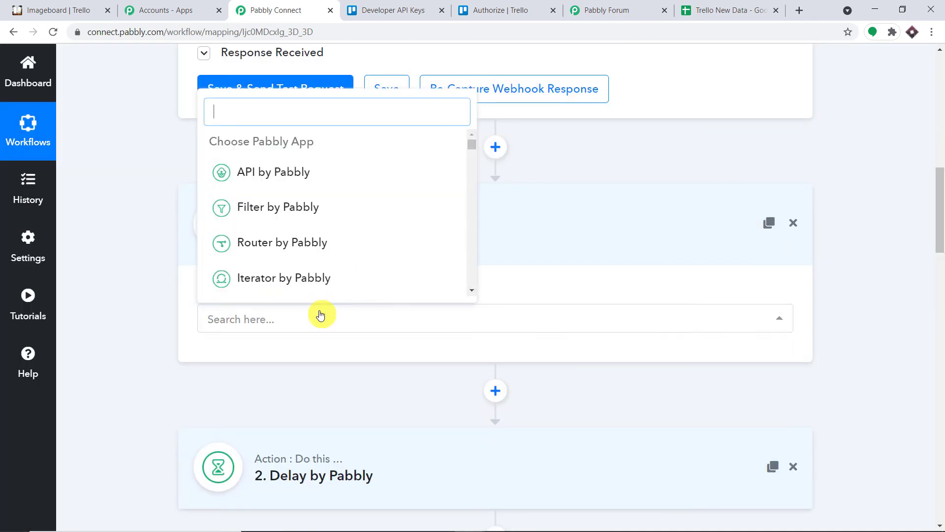
pyautogui.write('filter')
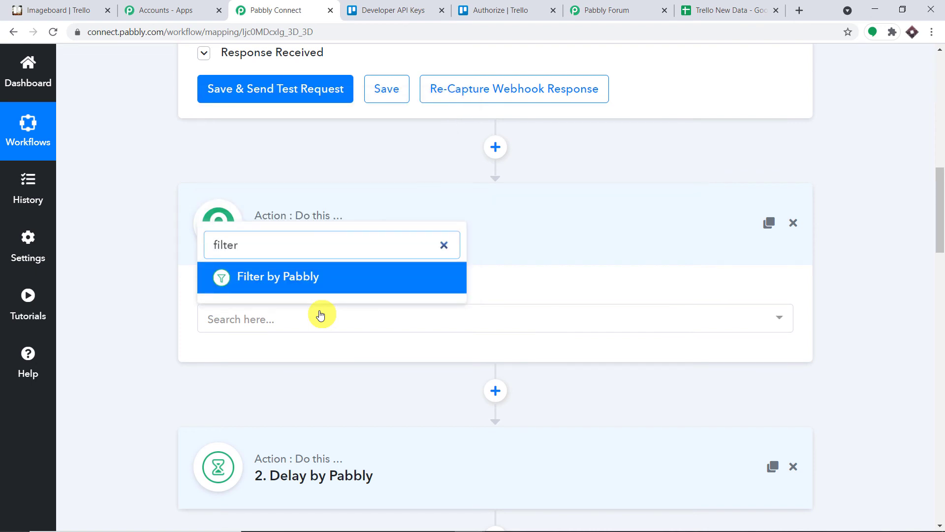
pyautogui.click(311, 285)
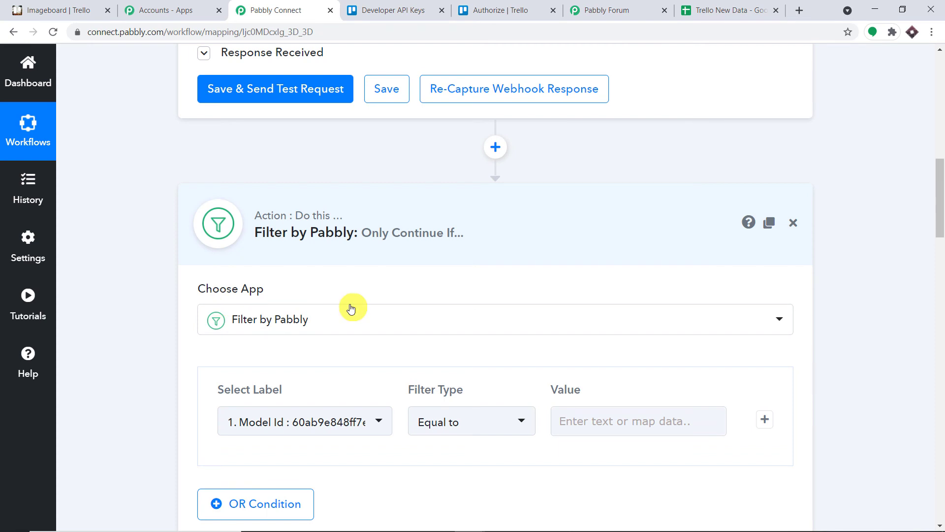
# Set the filter condition's label to Action Type from the Trello New Card response
pyautogui.scroll(-2, 362, 339)
pyautogui.click(302, 297)
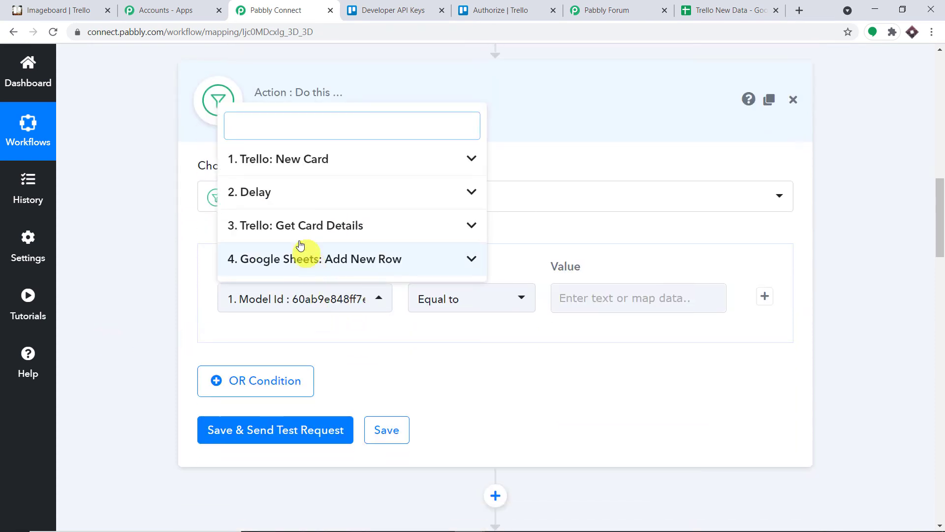
pyautogui.click(290, 169)
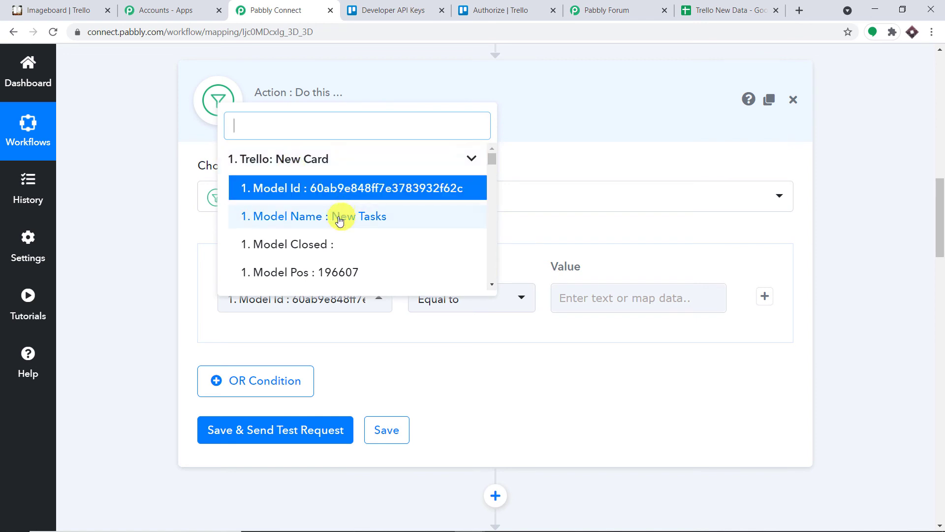
pyautogui.scroll(-3, 342, 222)
pyautogui.scroll(-4, 342, 224)
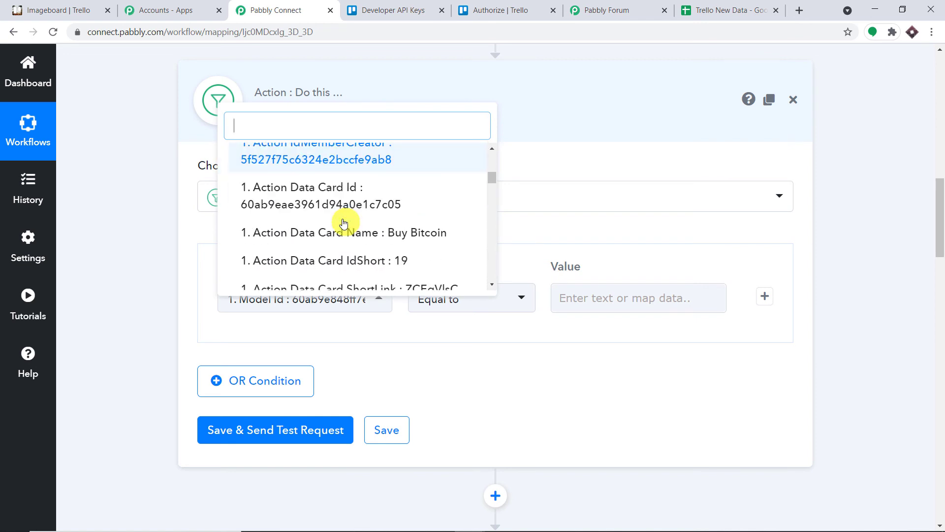
pyautogui.scroll(-4, 372, 206)
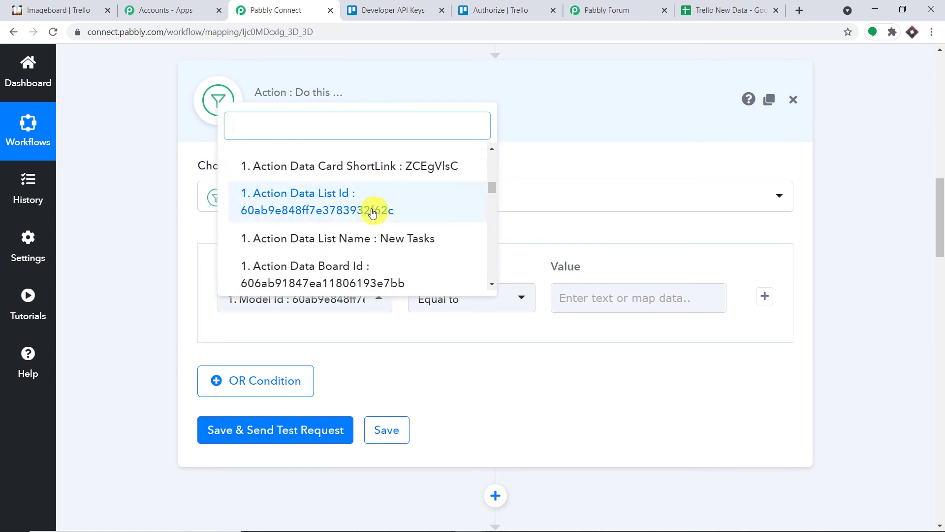
pyautogui.scroll(-1, 373, 215)
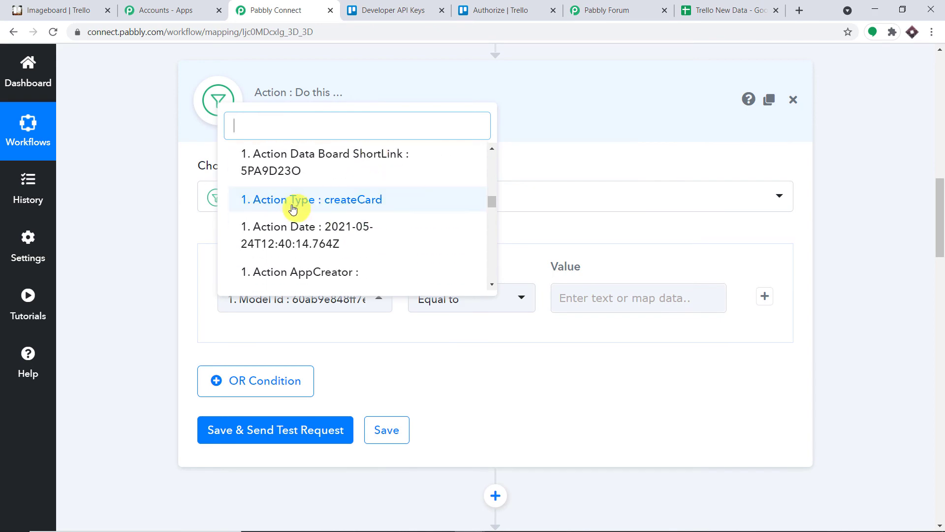
pyautogui.click(281, 199)
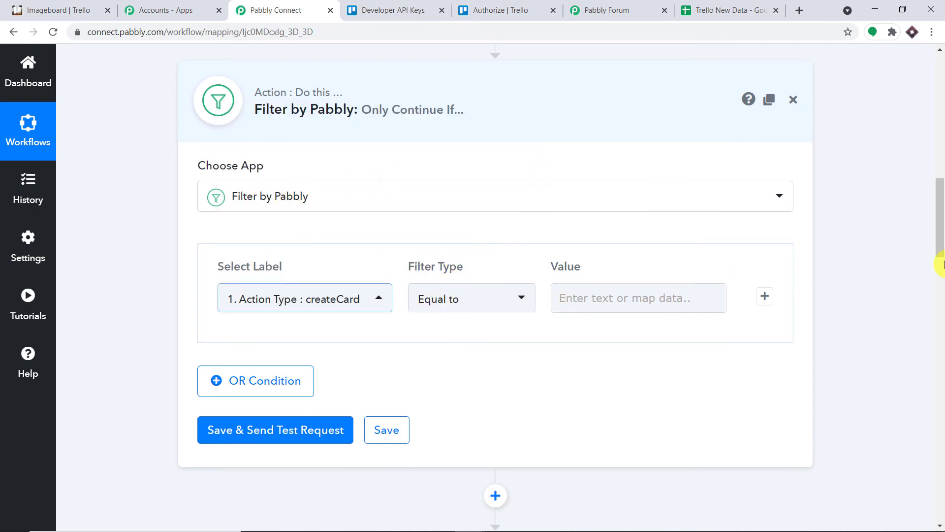
# Expand the Trello trigger's received response and copy the Action Type value createCard
pyautogui.moveTo(940, 246); pyautogui.dragTo(940, 167)
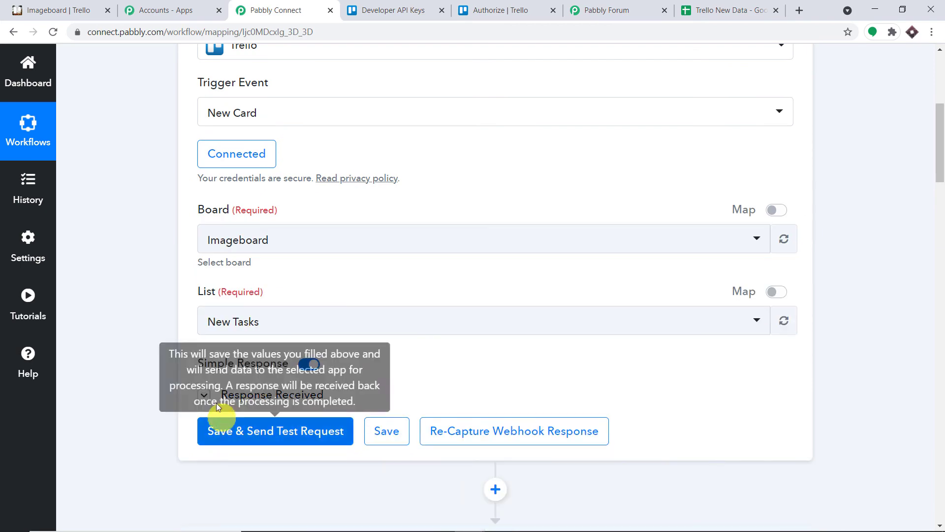
pyautogui.click(203, 396)
pyautogui.scroll(-11, 939, 261)
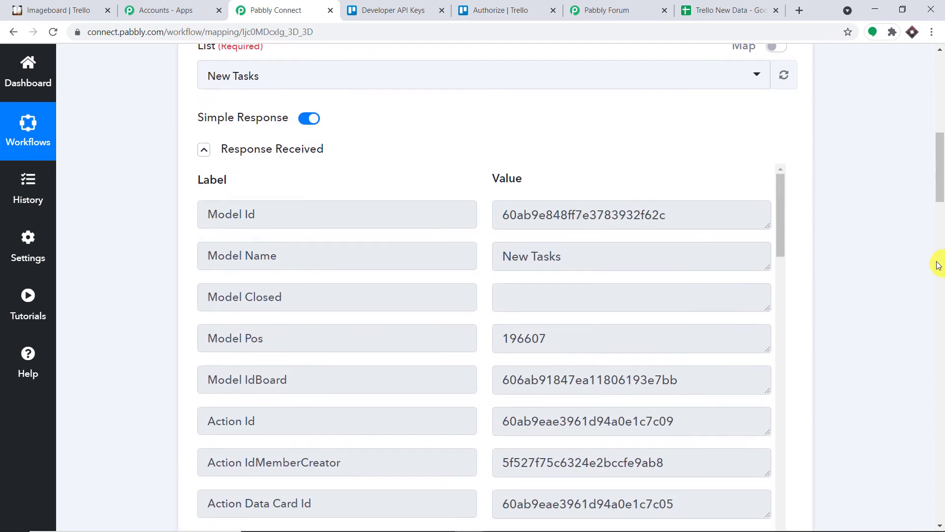
pyautogui.scroll(-9, 665, 292)
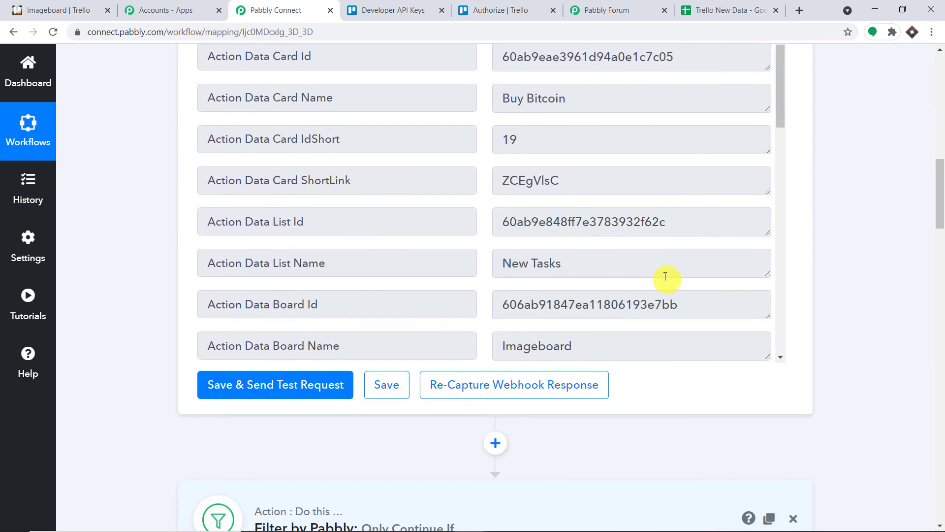
pyautogui.doubleClick(522, 198)
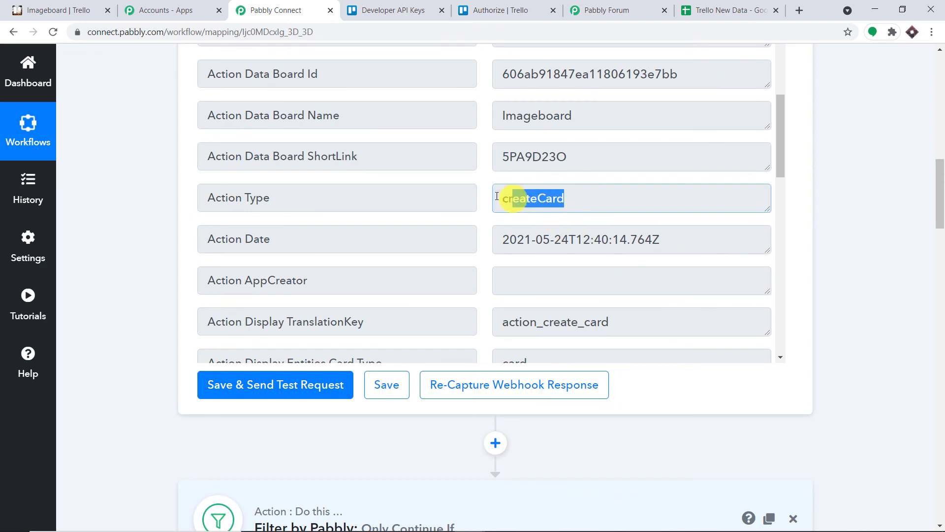
pyautogui.rightClick(541, 203)
pyautogui.click(541, 203)
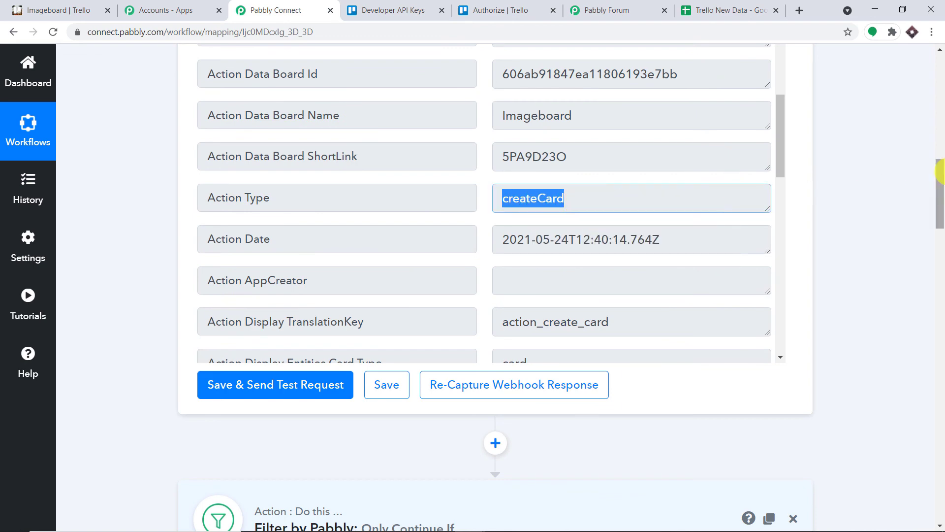
# Paste createCard as the filter condition's value, then save the filter with a test request
pyautogui.scroll(-12, 938, 253)
pyautogui.click(567, 133)
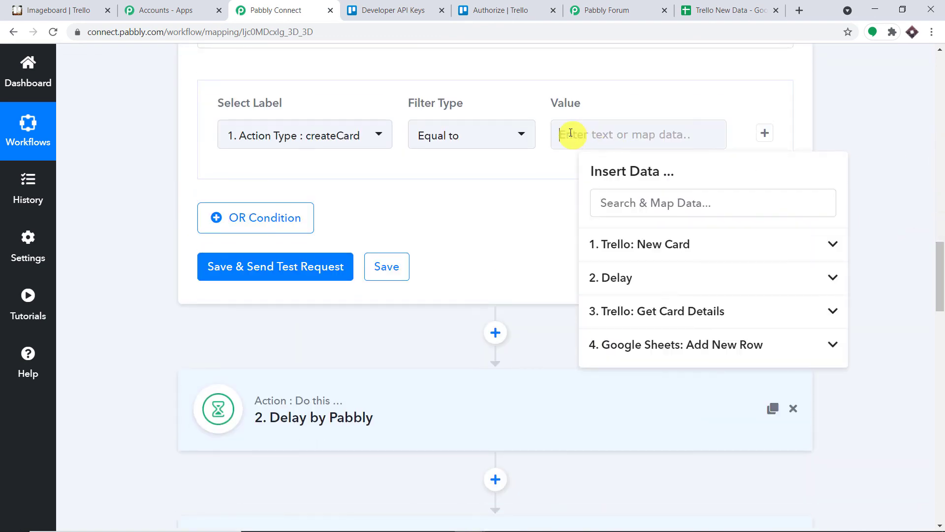
pyautogui.hotkey('ctrl', 'v')
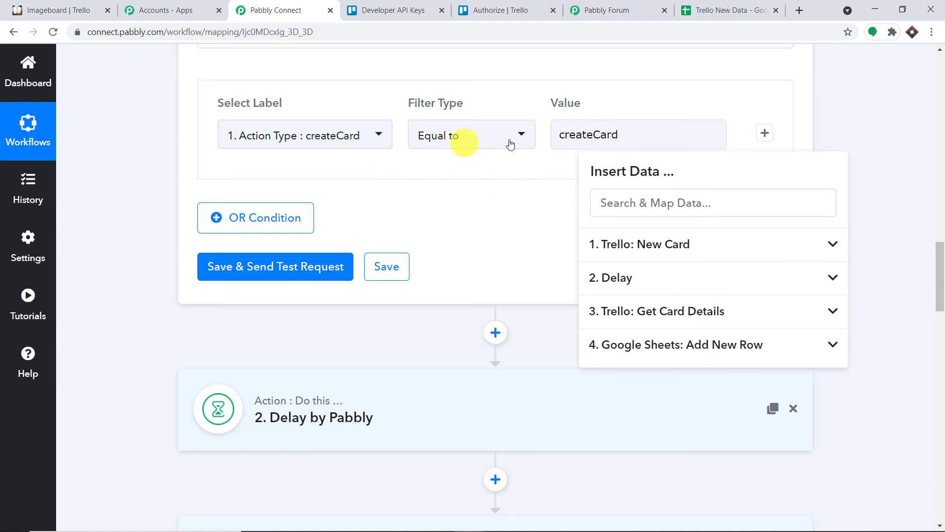
pyautogui.click(844, 126)
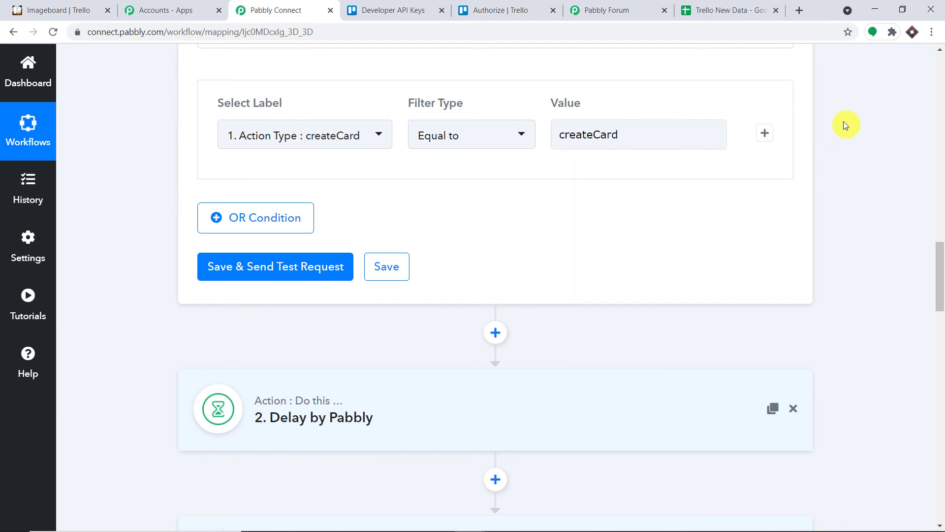
pyautogui.click(244, 265)
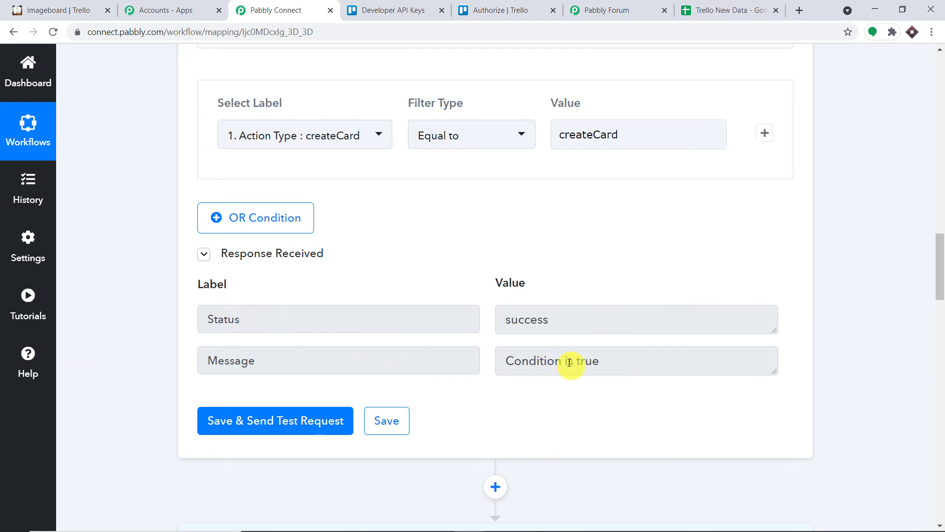
# Reload the workflow page, and add a card titled Buy Etherum to the New Tasks list on Trello's Imageboard
pyautogui.press('F5')
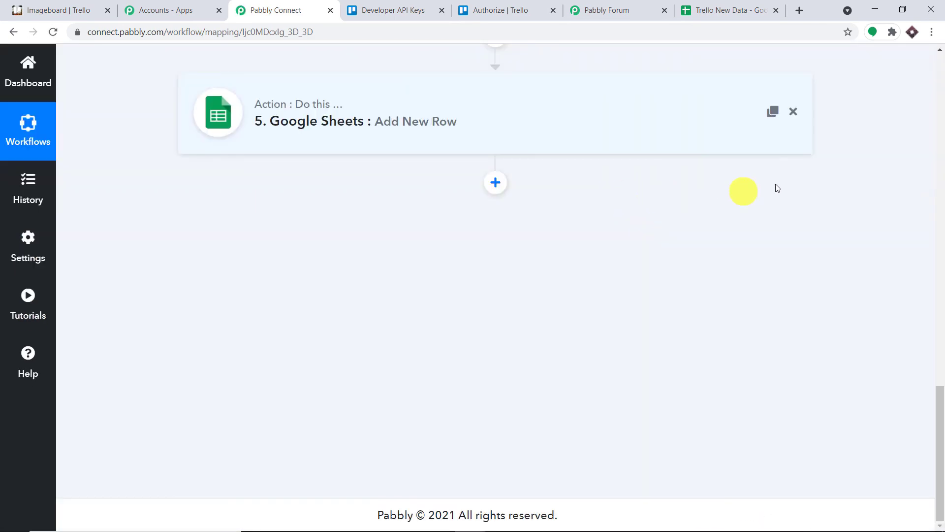
pyautogui.click(938, 158)
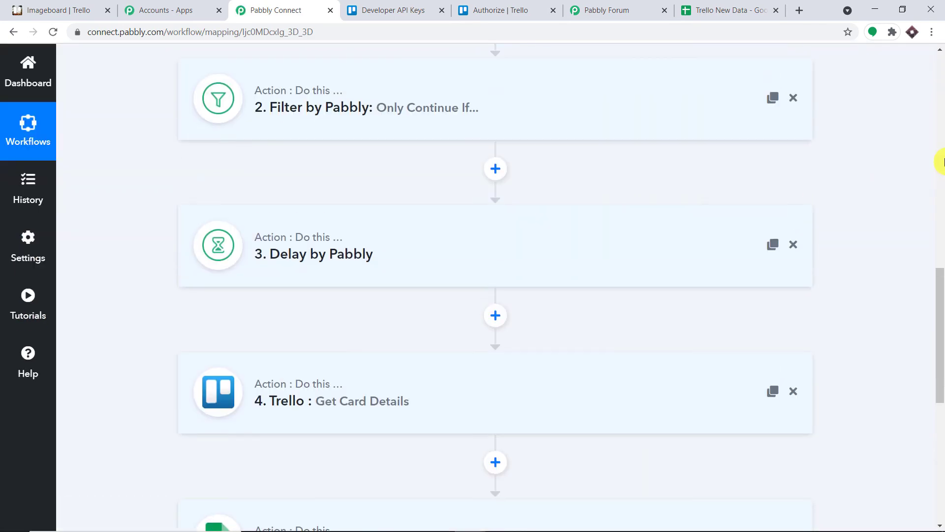
pyautogui.click(16, 6)
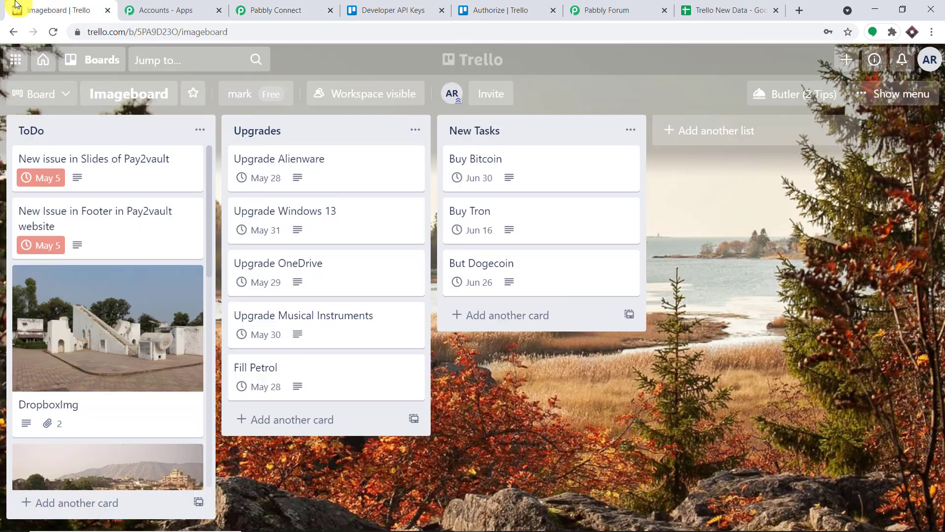
pyautogui.click(494, 315)
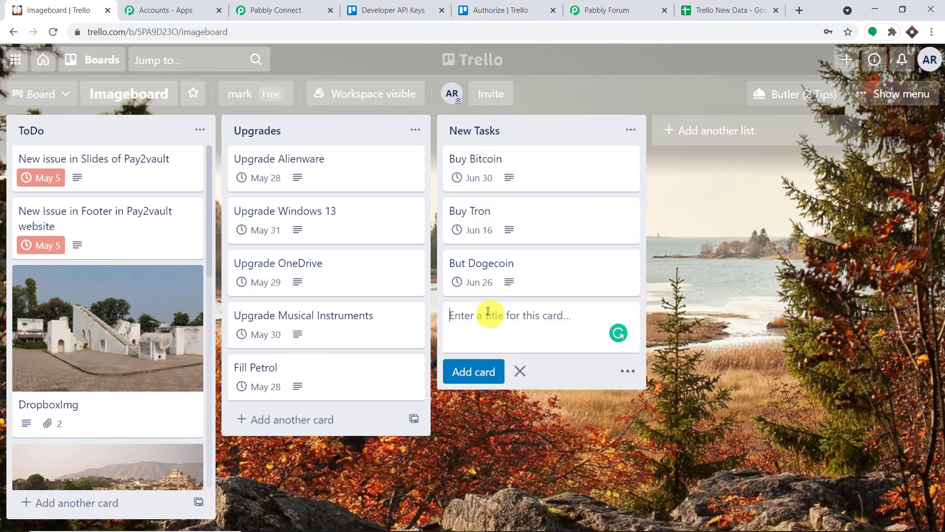
pyautogui.write('Bu')
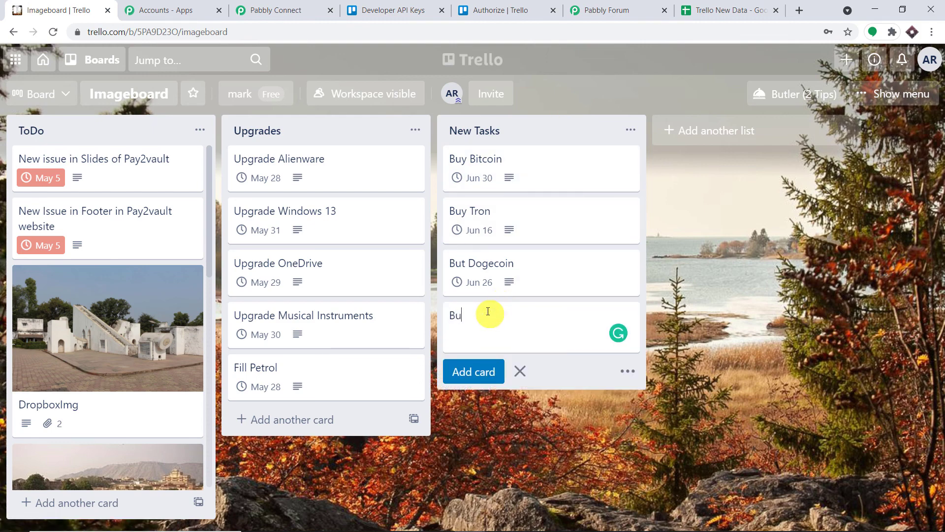
pyautogui.write('y Etherum')
pyautogui.click(472, 372)
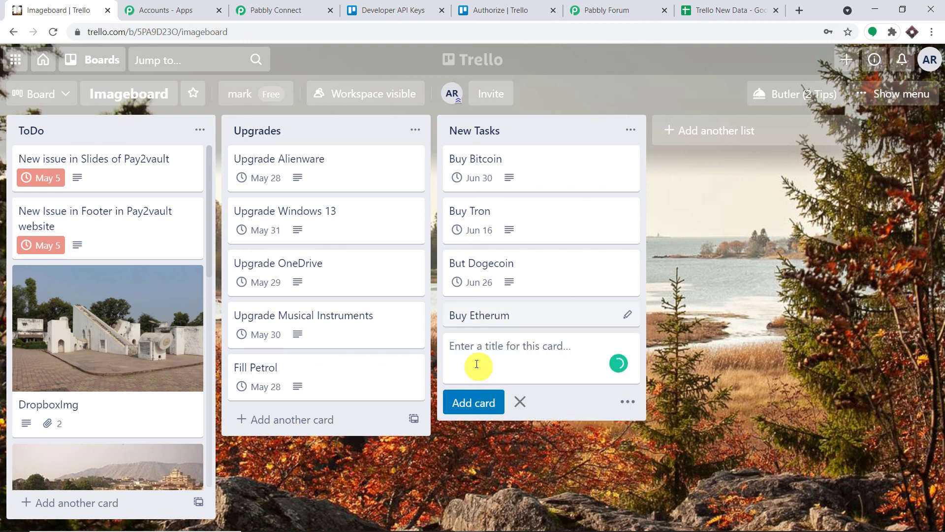
# Open the Buy Etherum card and enter "Etherum is very low priced" as its description
pyautogui.click(512, 320)
pyautogui.click(299, 217)
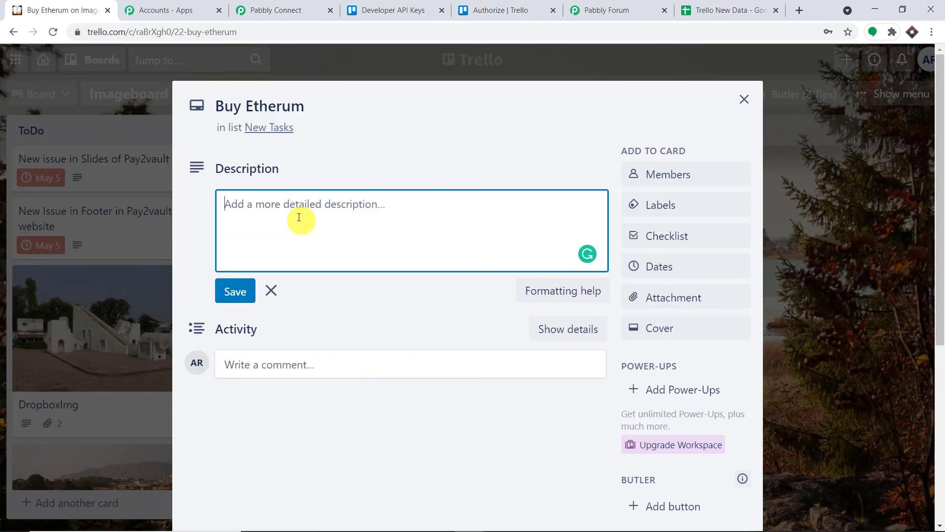
pyautogui.write('Etherum is')
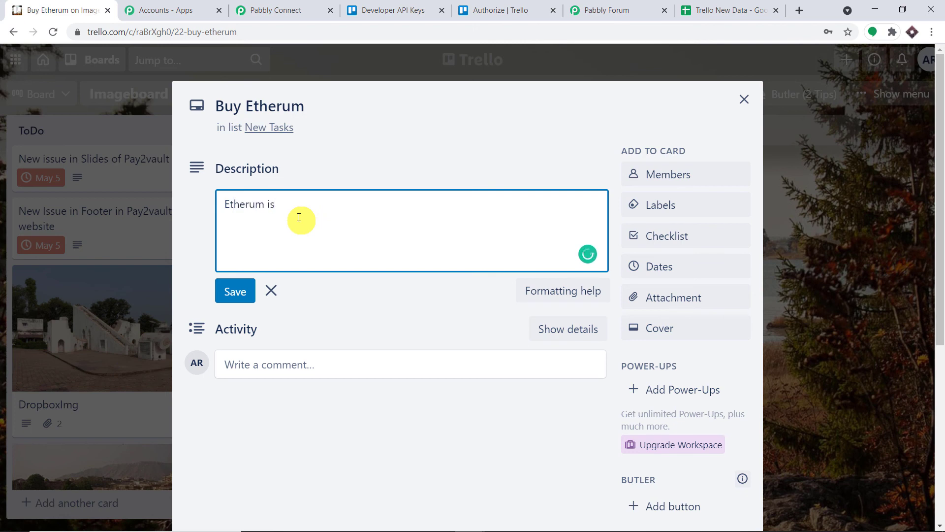
pyautogui.write(' very low priced')
# Set the card's due date to 06/28/2021, save both the date and the description, and close the card
pyautogui.click(671, 268)
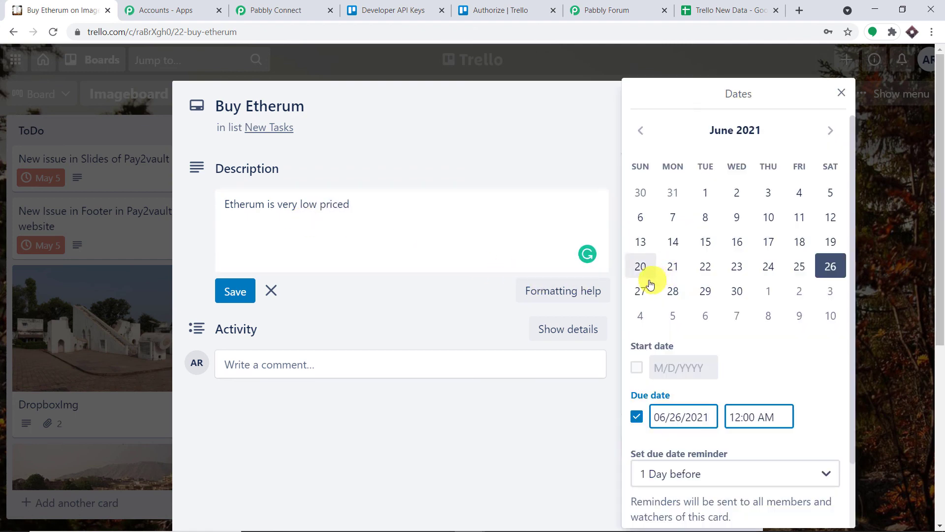
pyautogui.click(682, 291)
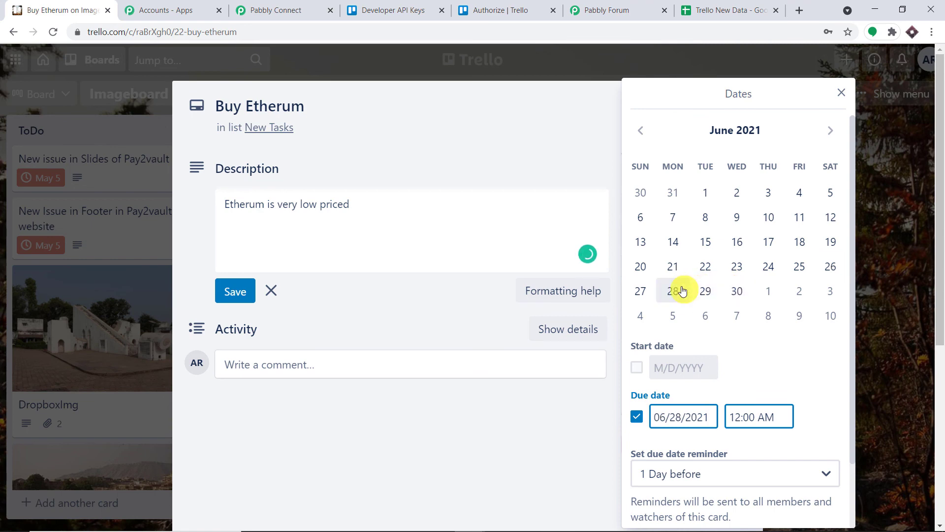
pyautogui.scroll(-2, 732, 443)
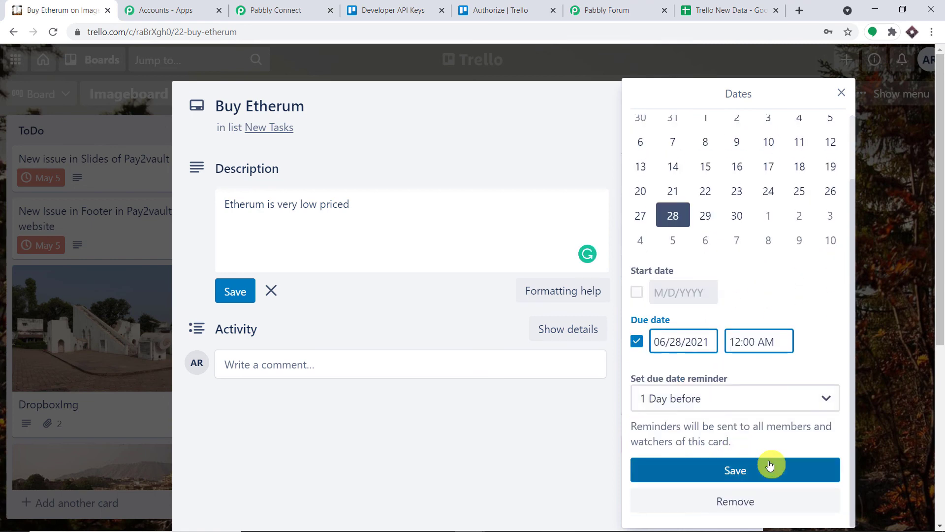
pyautogui.click(770, 465)
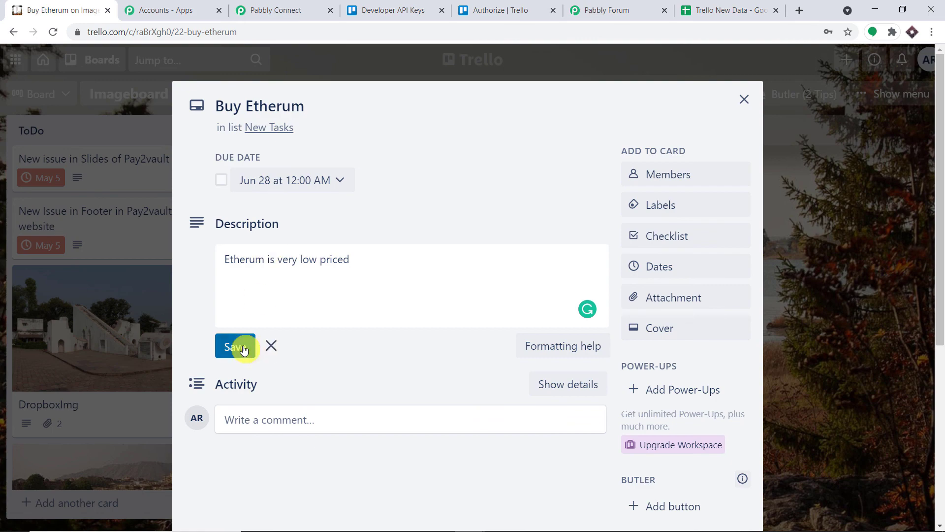
pyautogui.click(244, 347)
pyautogui.click(744, 98)
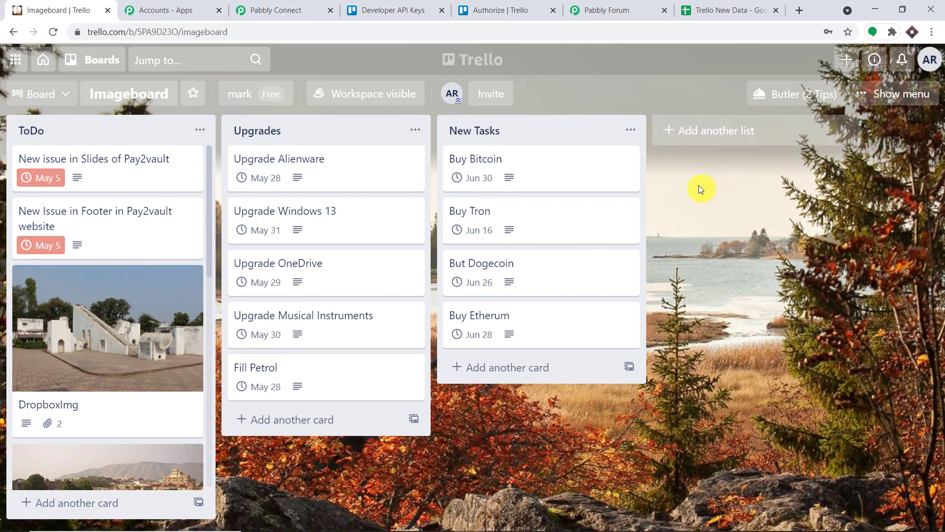
# Check the Trello New Data spreadsheet for the Buy Etherum row, and review the Pabbly Connect workflow from the Trello trigger to the Google Sheets action
pyautogui.click(709, 10)
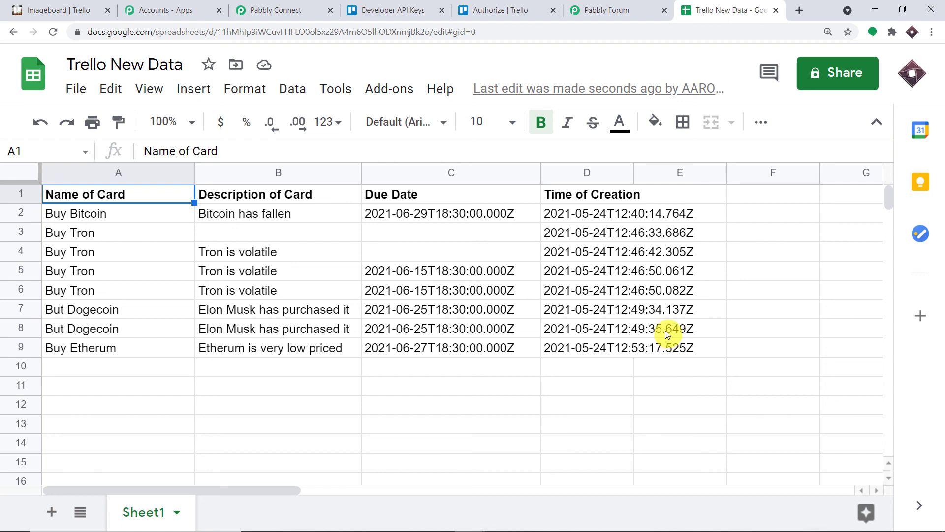
pyautogui.click(274, 10)
pyautogui.moveTo(940, 320); pyautogui.dragTo(914, 147)
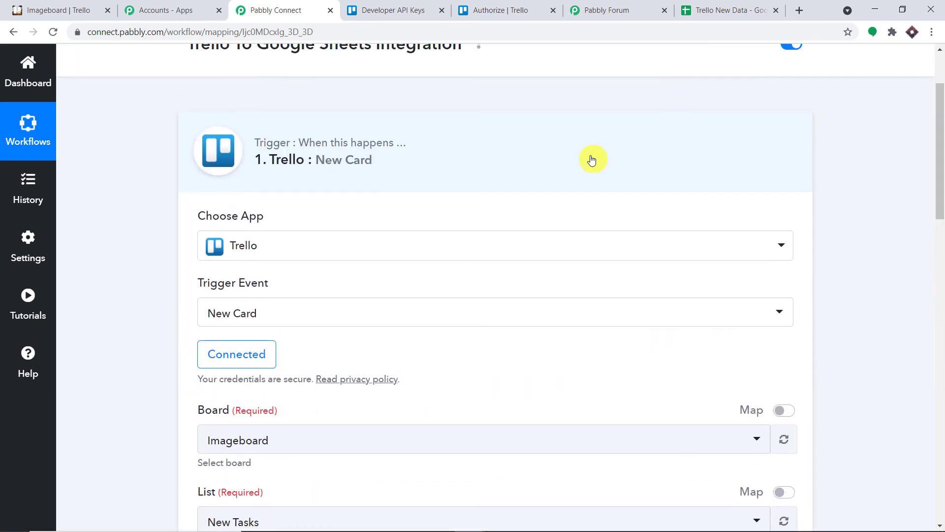
pyautogui.click(588, 162)
pyautogui.scroll(-1, 628, 257)
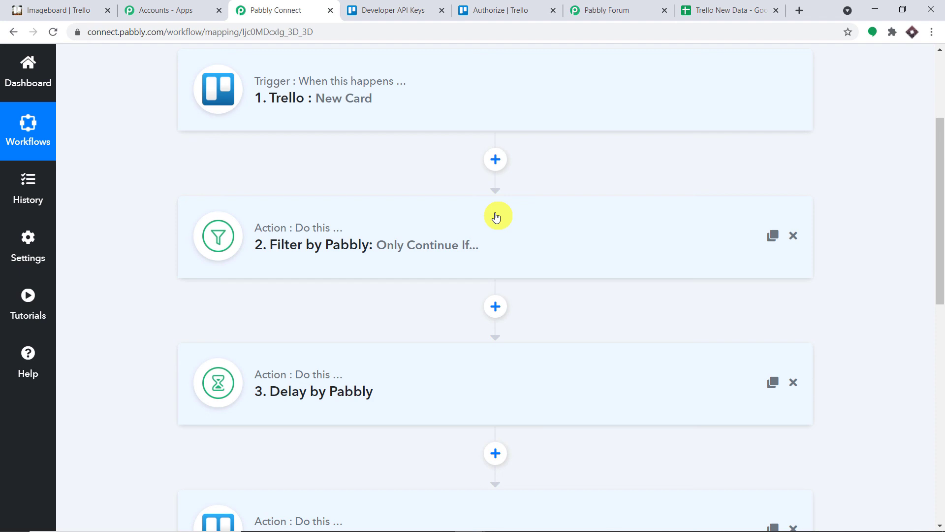
pyautogui.scroll(-2, 504, 233)
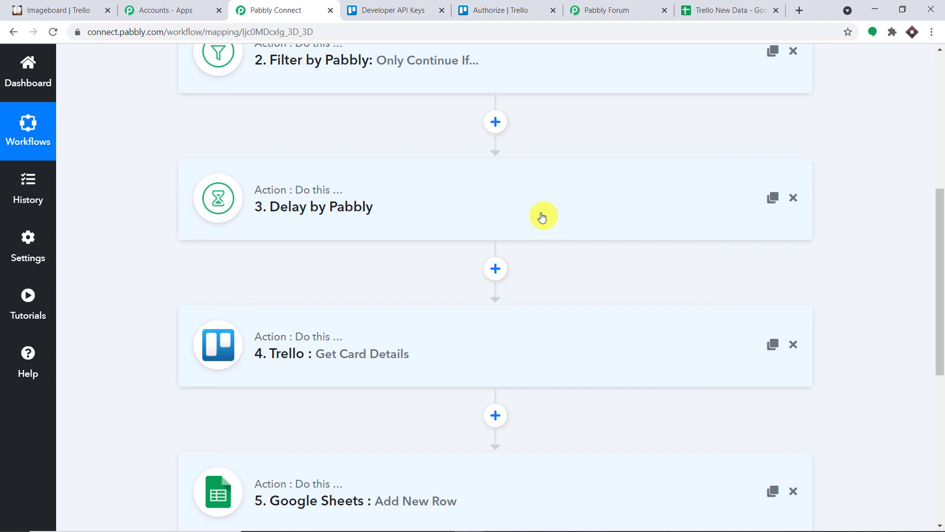
pyautogui.scroll(-3, 542, 217)
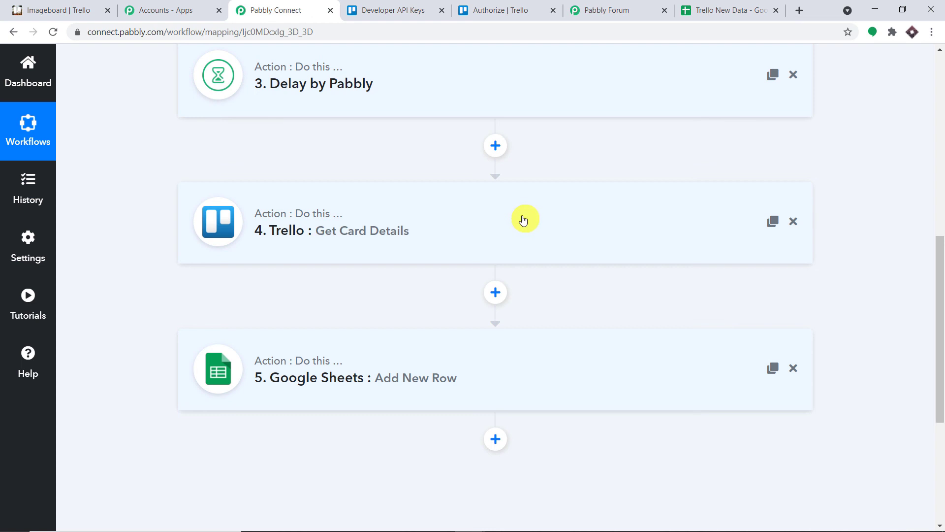
pyautogui.scroll(-1, 495, 312)
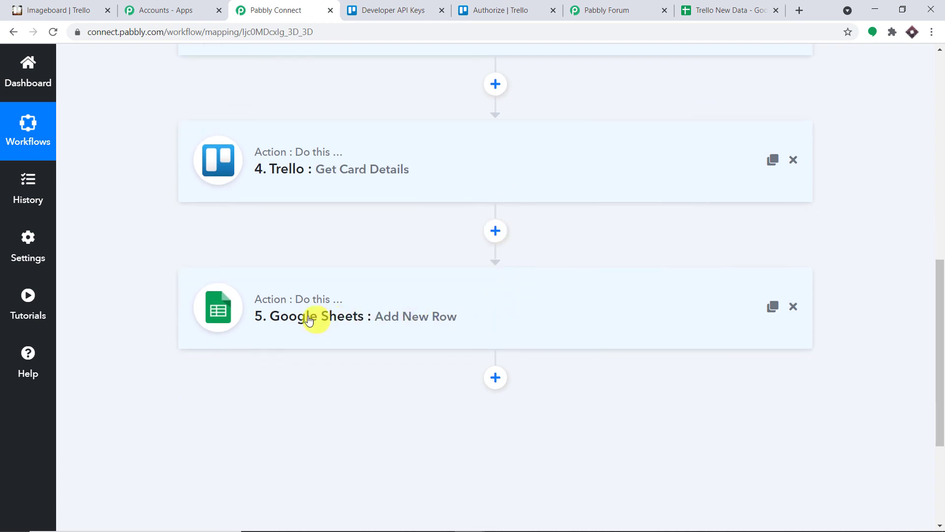